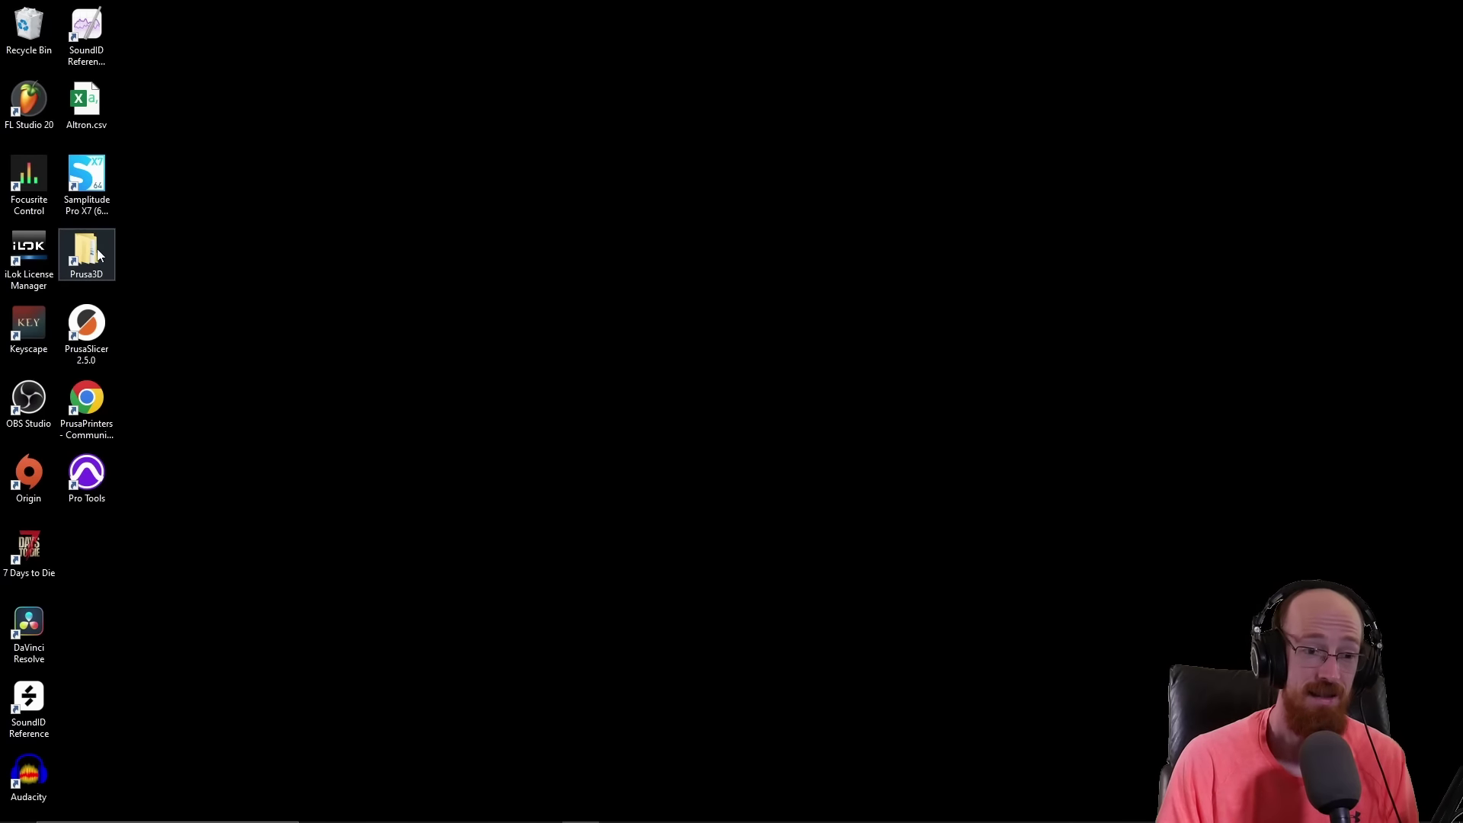
# Launch Samplitude Pro X7 from its desktop shortcut
pyautogui.doubleClick(87, 177)
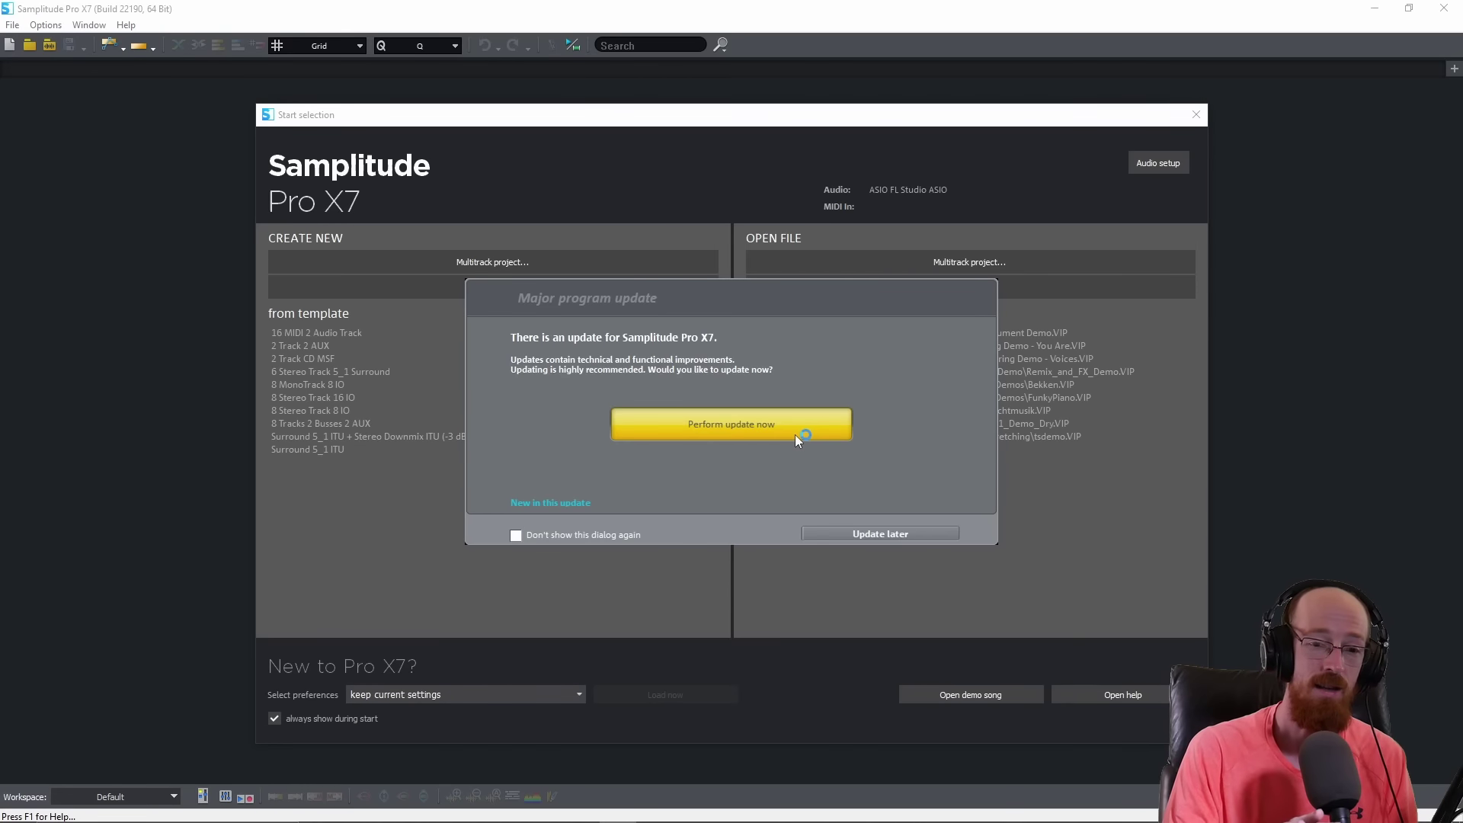
# Postpone the program update and start a new multitrack project
pyautogui.click(871, 535)
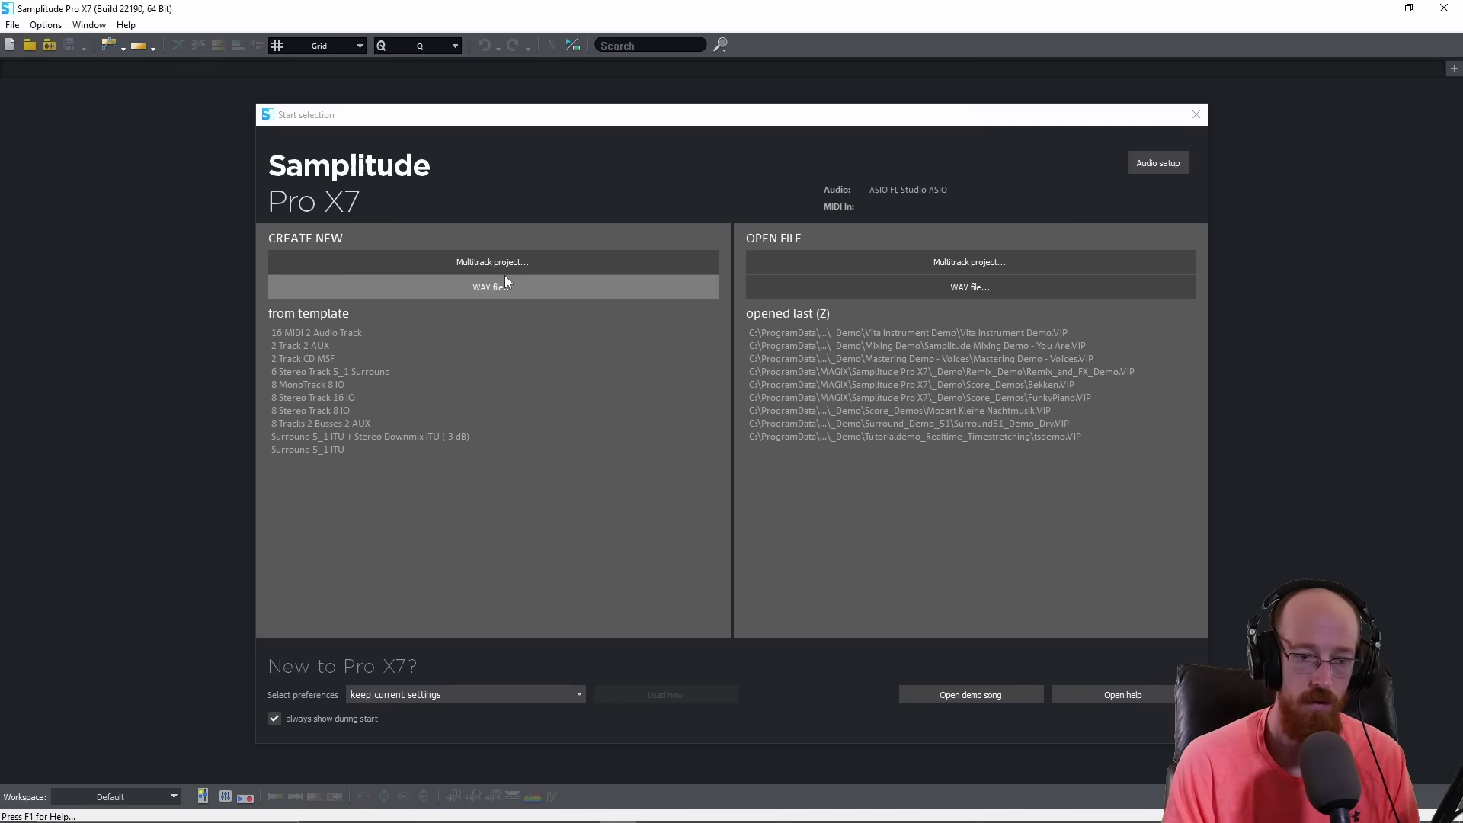
pyautogui.click(455, 262)
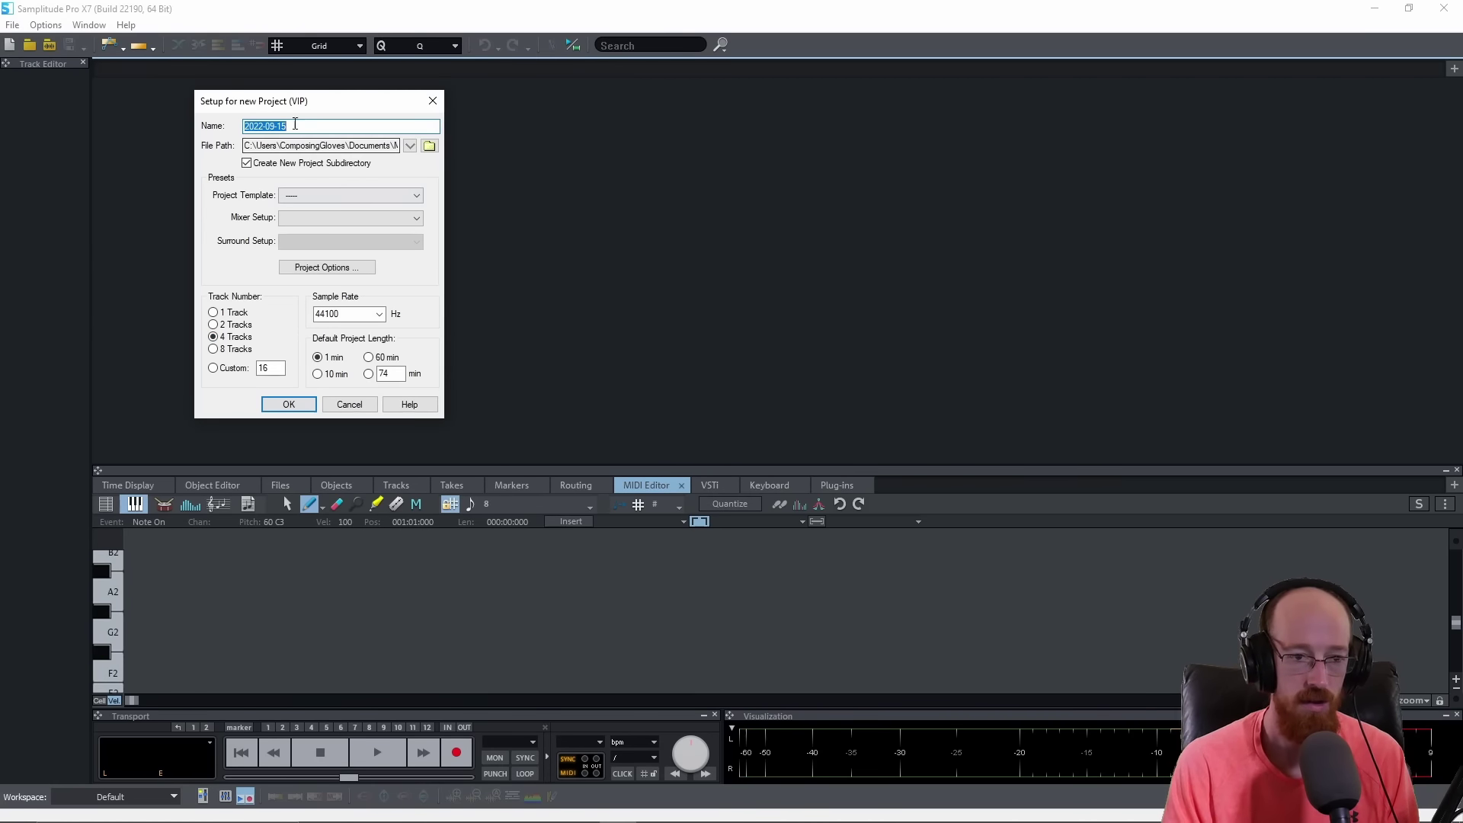
# Accept the 4-track, 44100 Hz project settings and select tracks 2 and 3
pyautogui.click(287, 404)
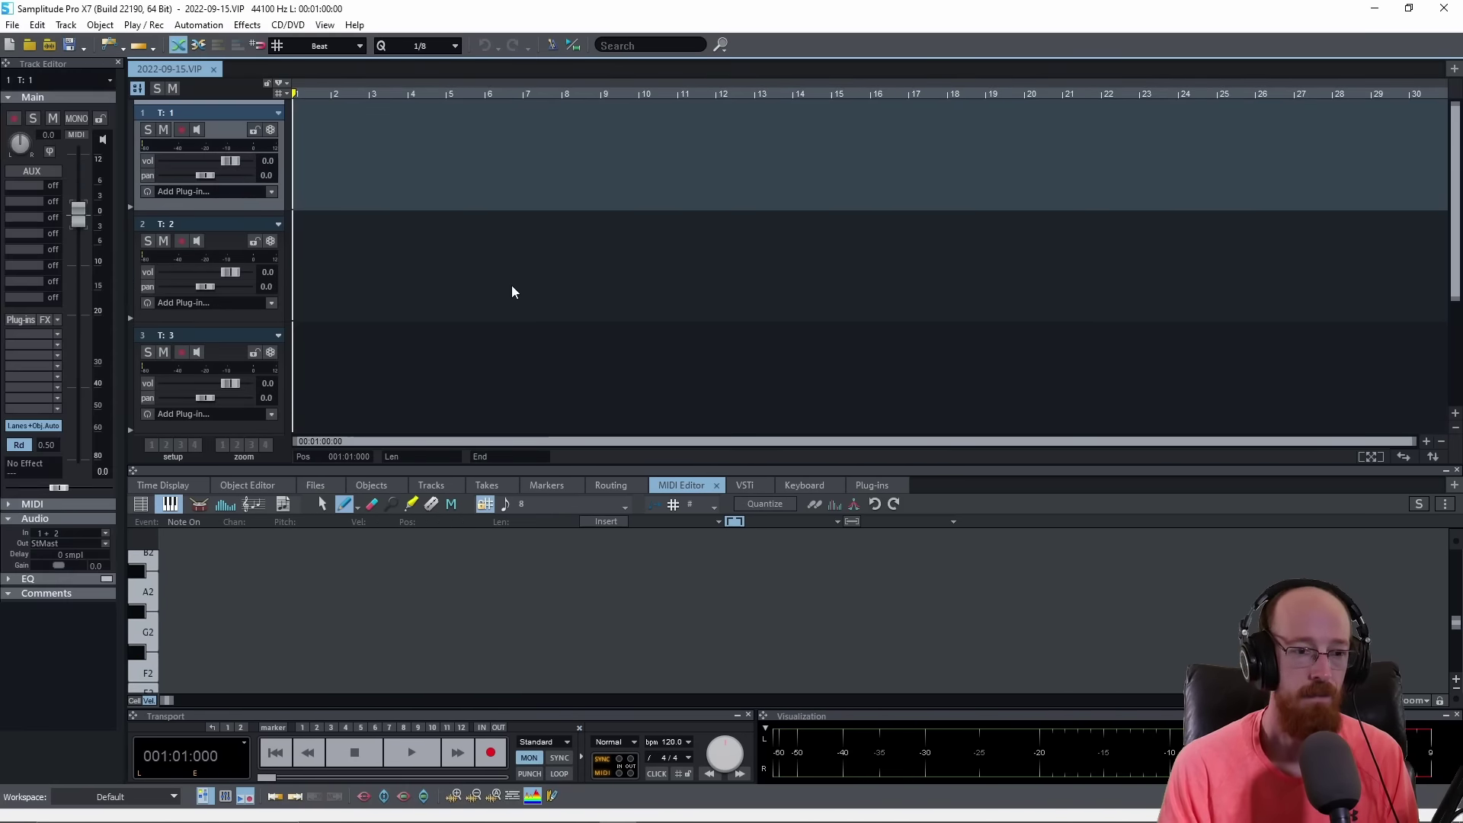
pyautogui.click(279, 317)
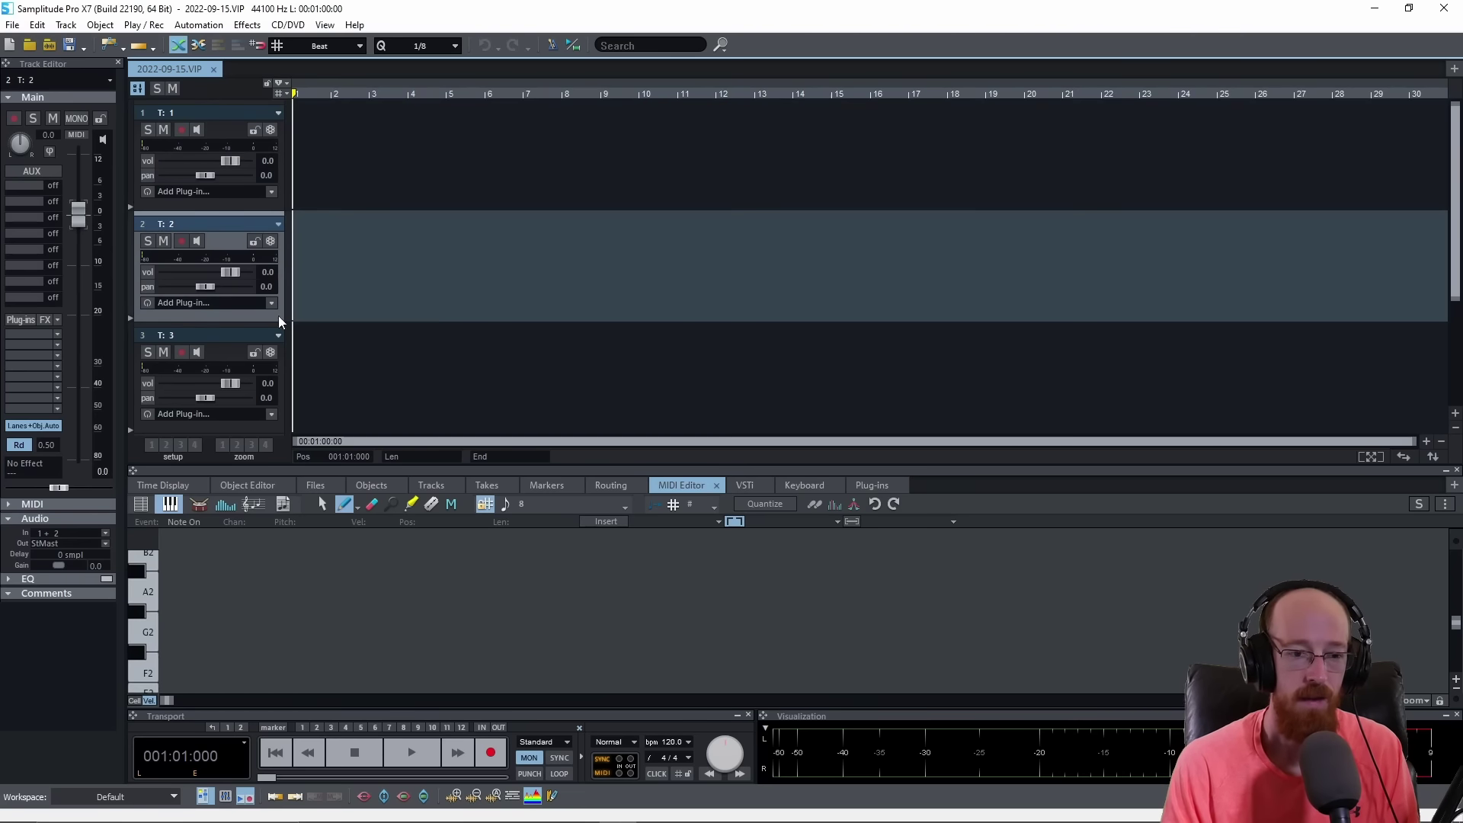
pyautogui.click(248, 329)
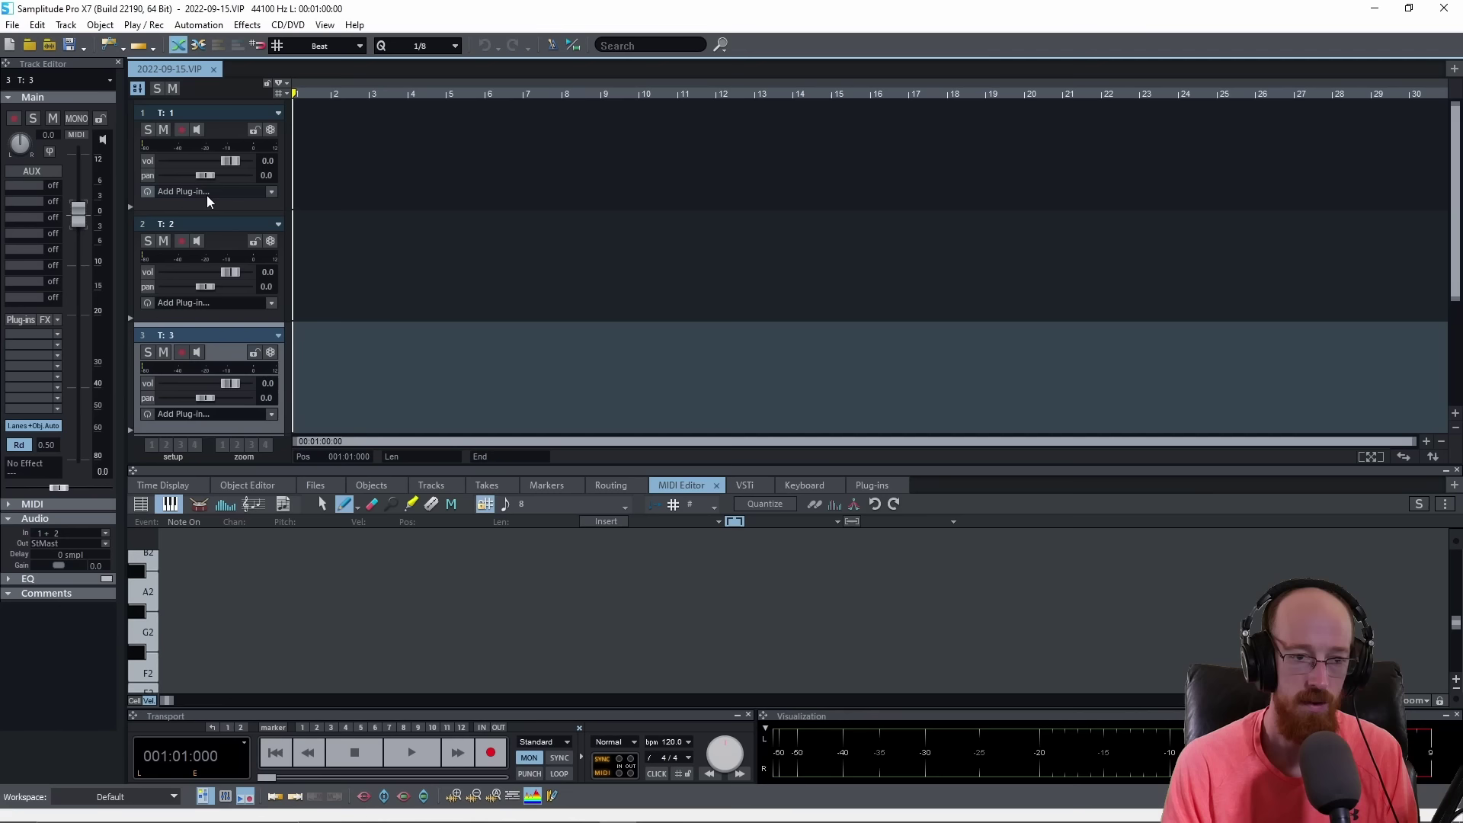
pyautogui.moveTo(217, 210)
pyautogui.mouseDown()
pyautogui.moveTo(230, 130)
pyautogui.moveTo(216, 208)
pyautogui.mouseUp()
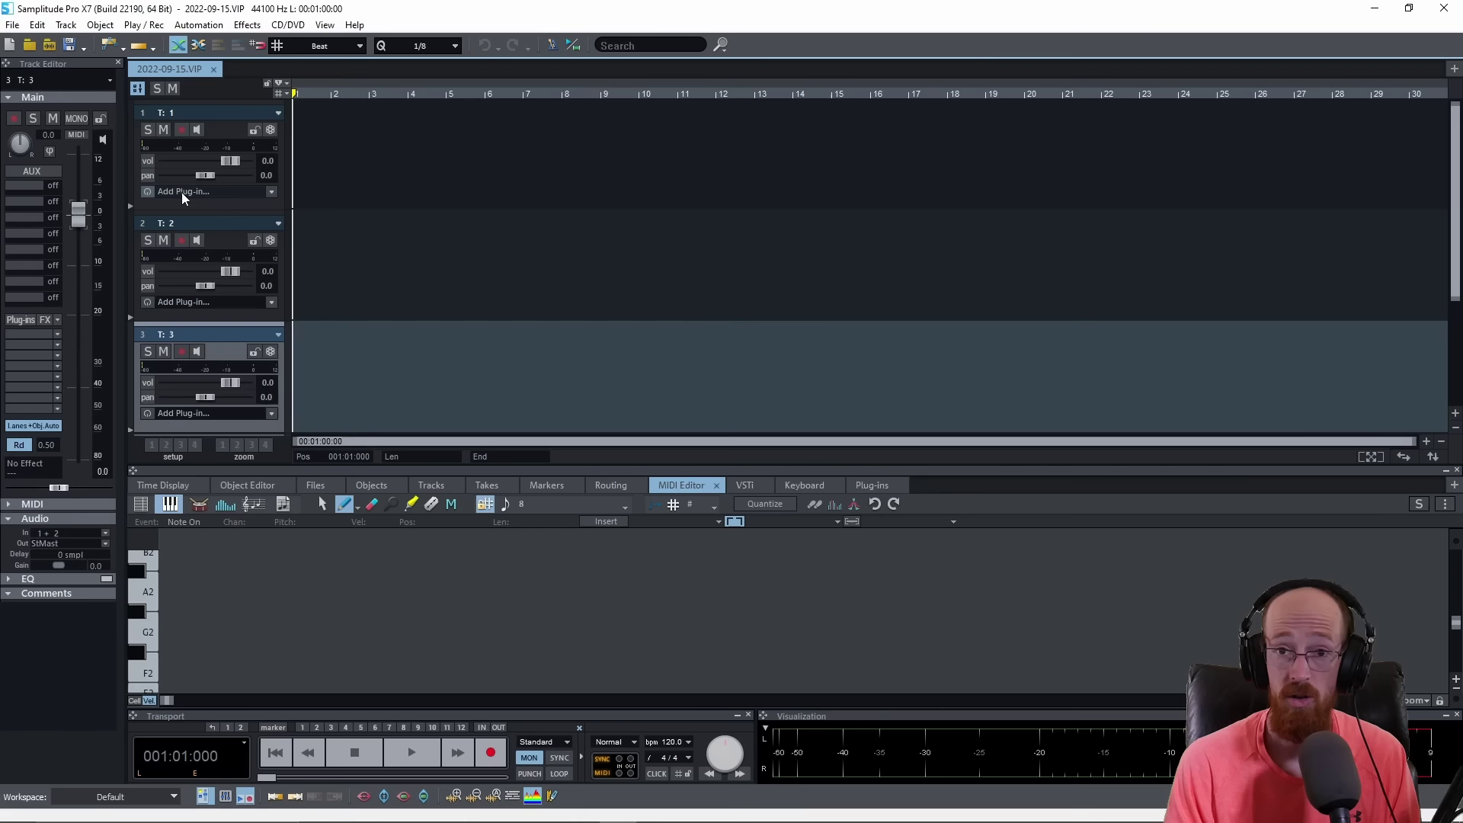
# Open and close track 1's plug-in browser, then reselect track 1
pyautogui.click(200, 191)
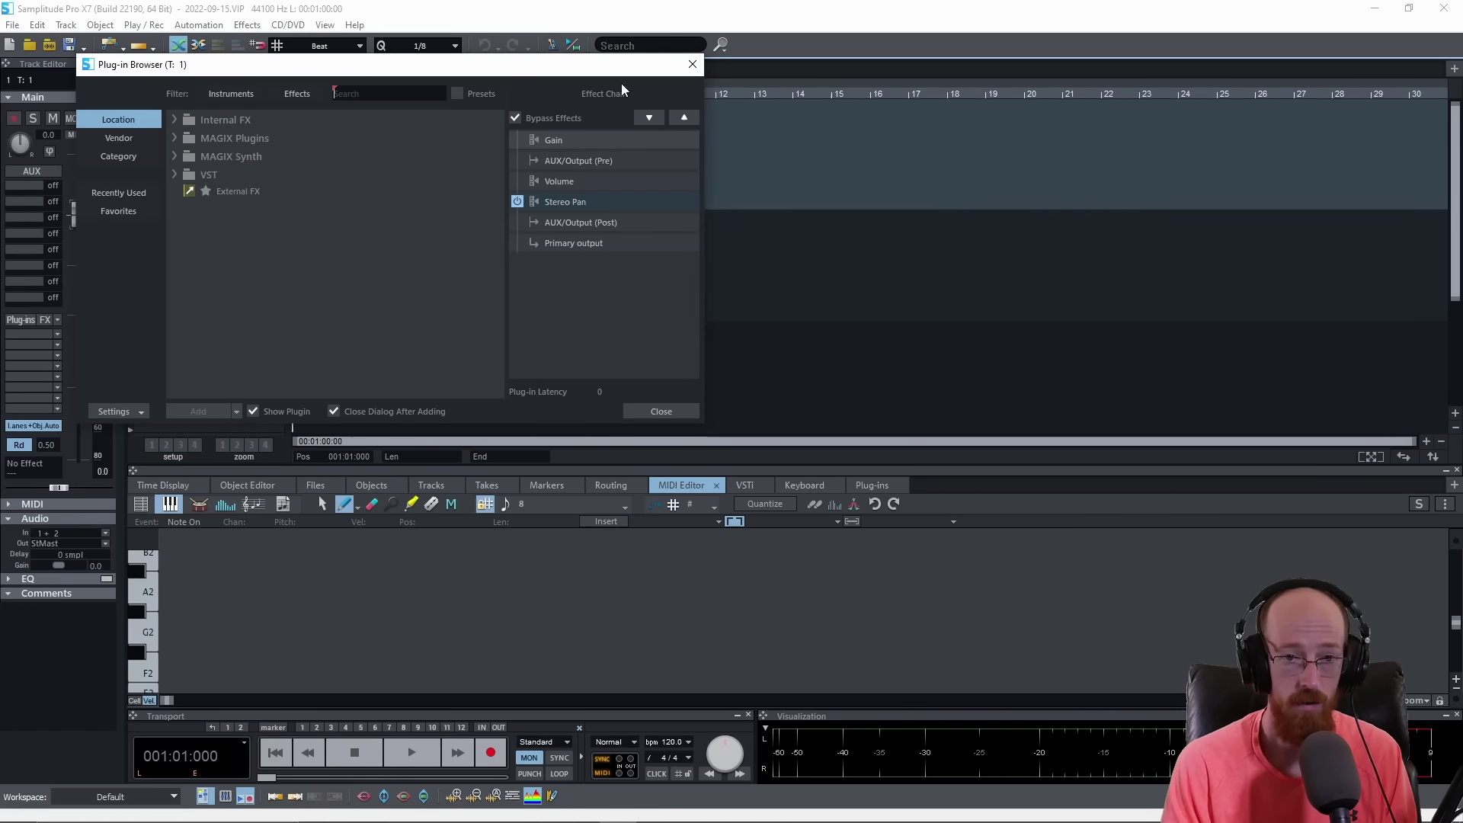
pyautogui.click(691, 67)
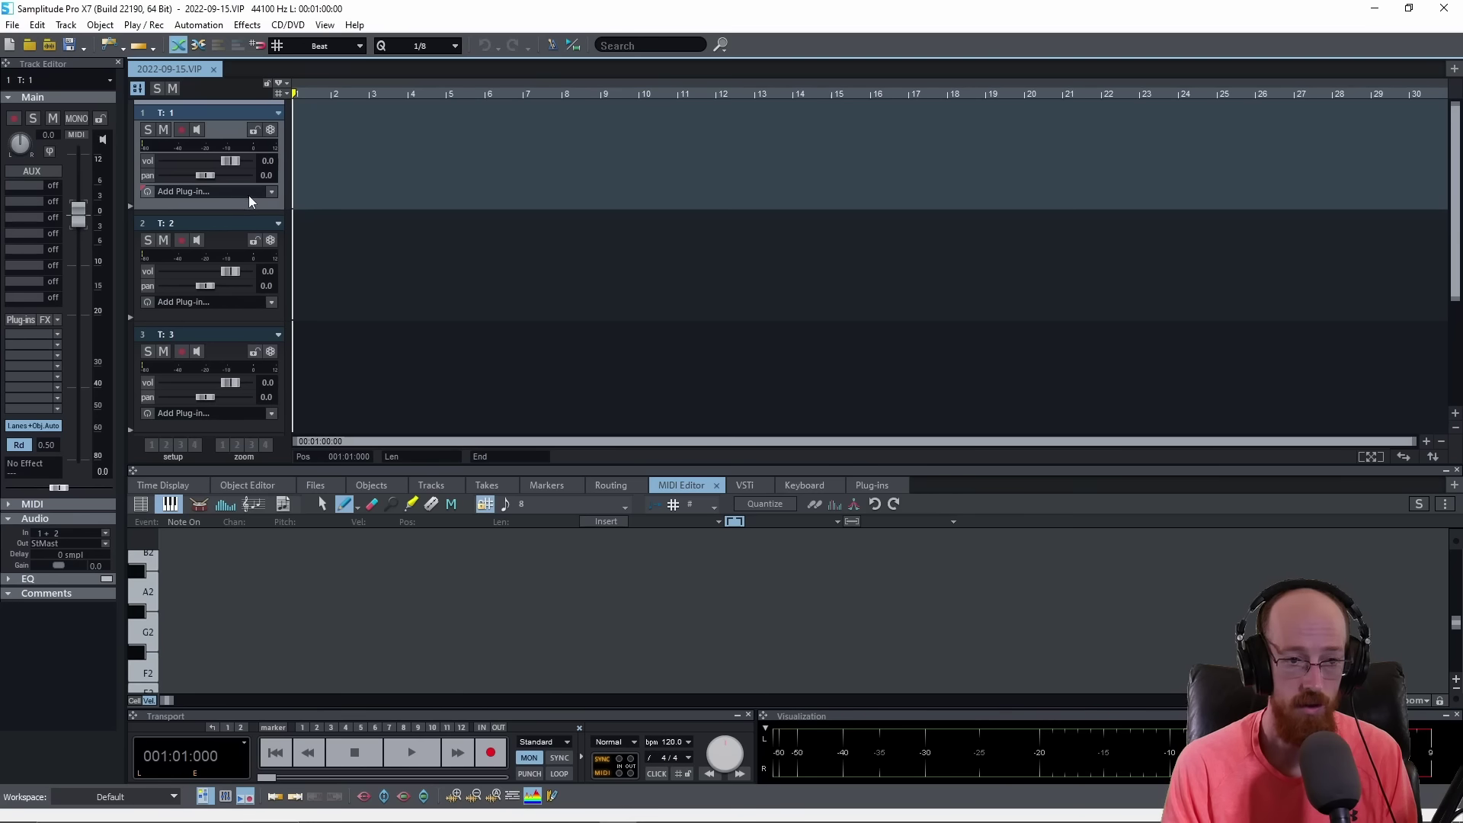
pyautogui.click(233, 221)
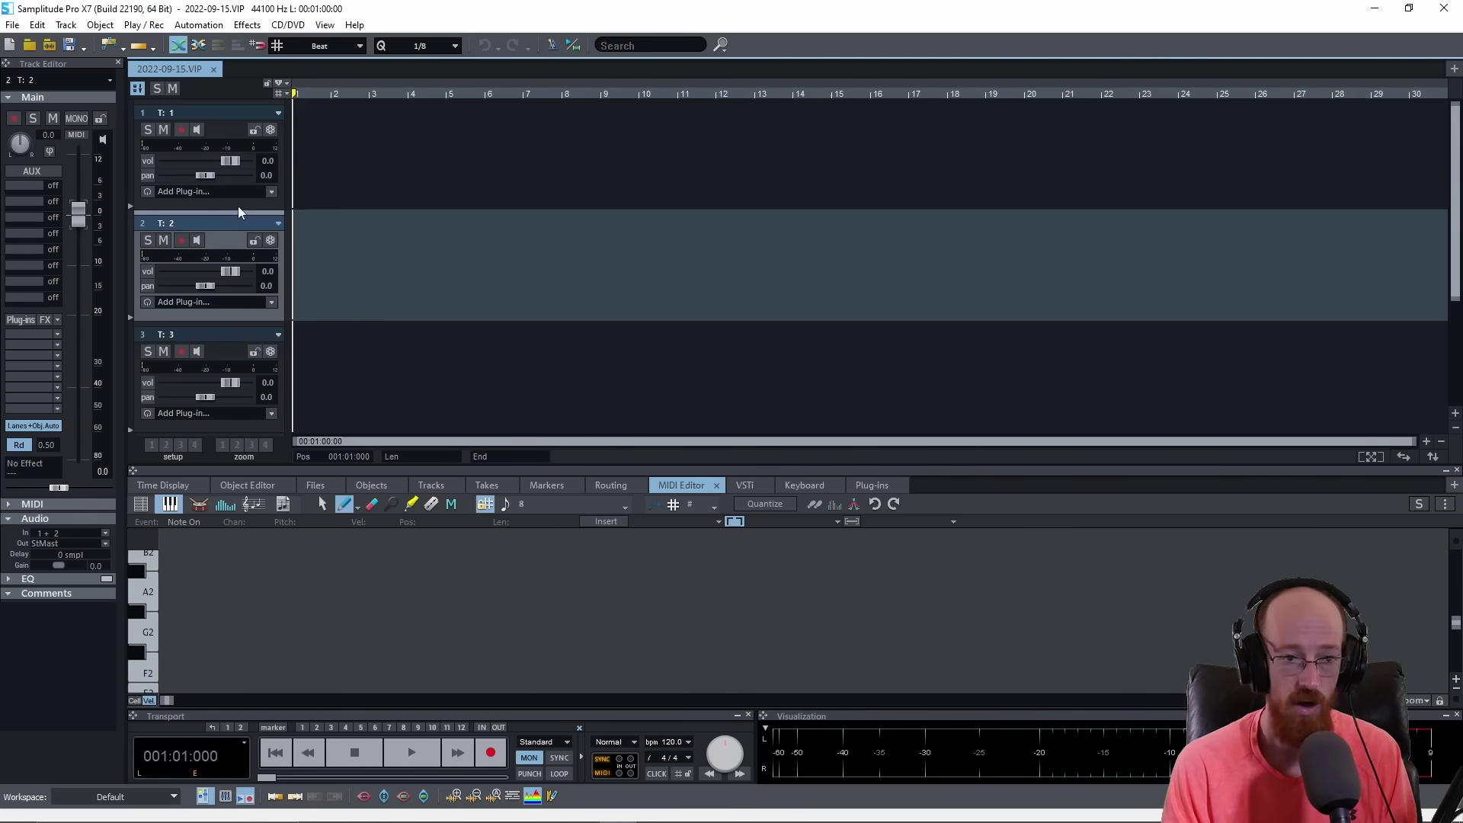
pyautogui.click(237, 206)
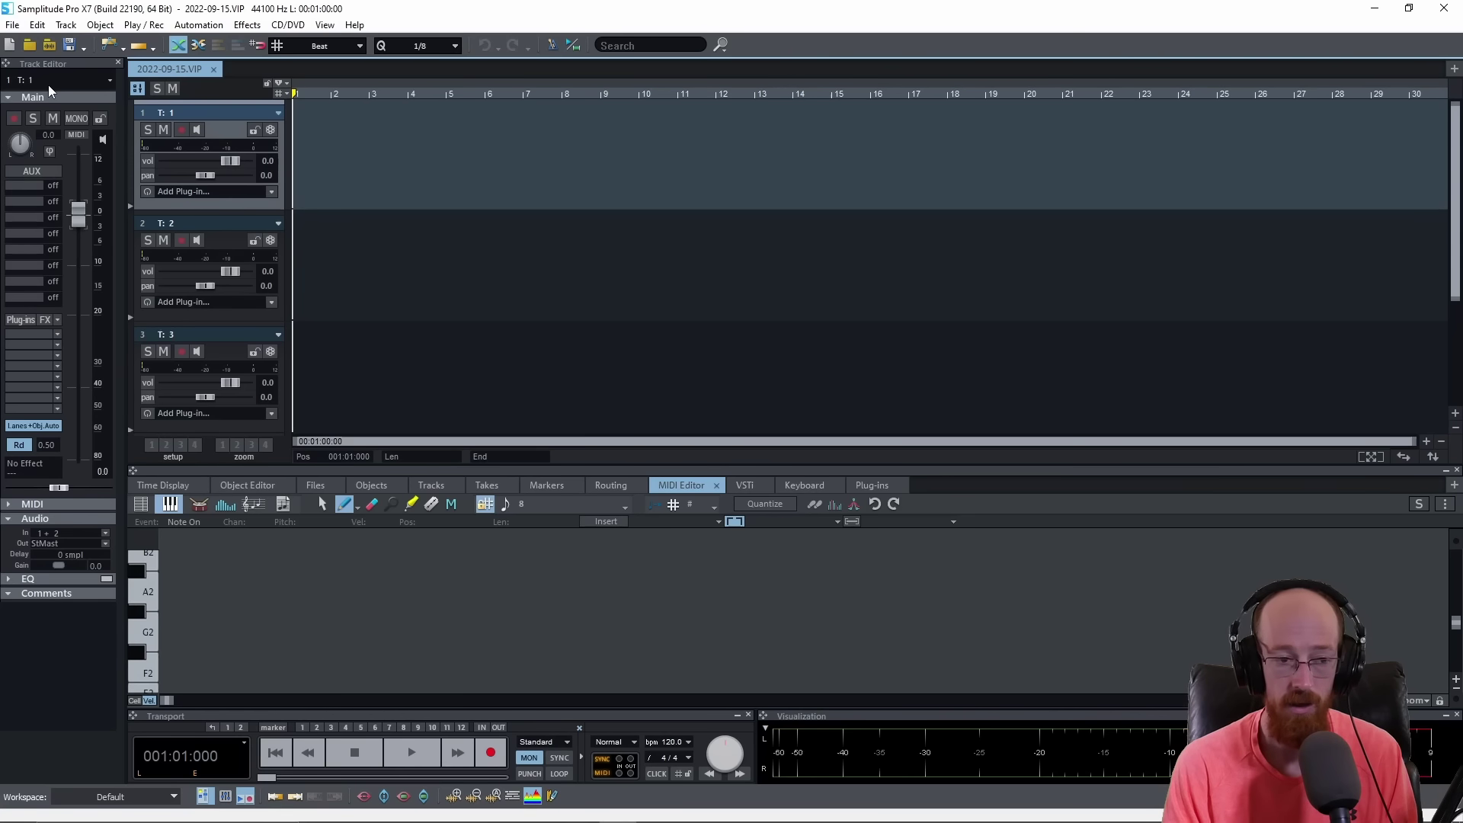
# Load the Vita synth from the MAGIX Synth folder as track 1's instrument
pyautogui.click(32, 334)
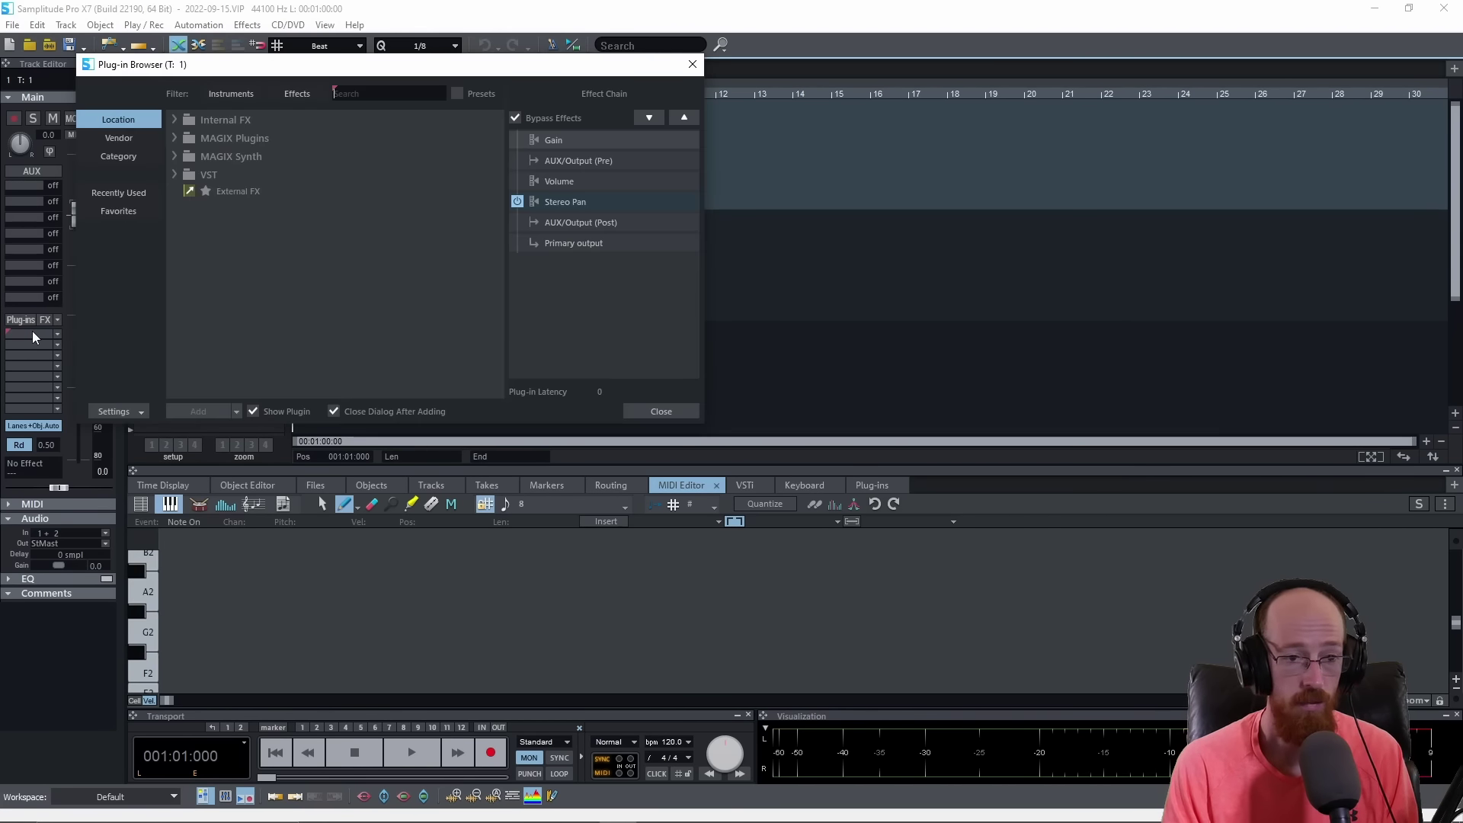
pyautogui.click(210, 156)
pyautogui.click(174, 156)
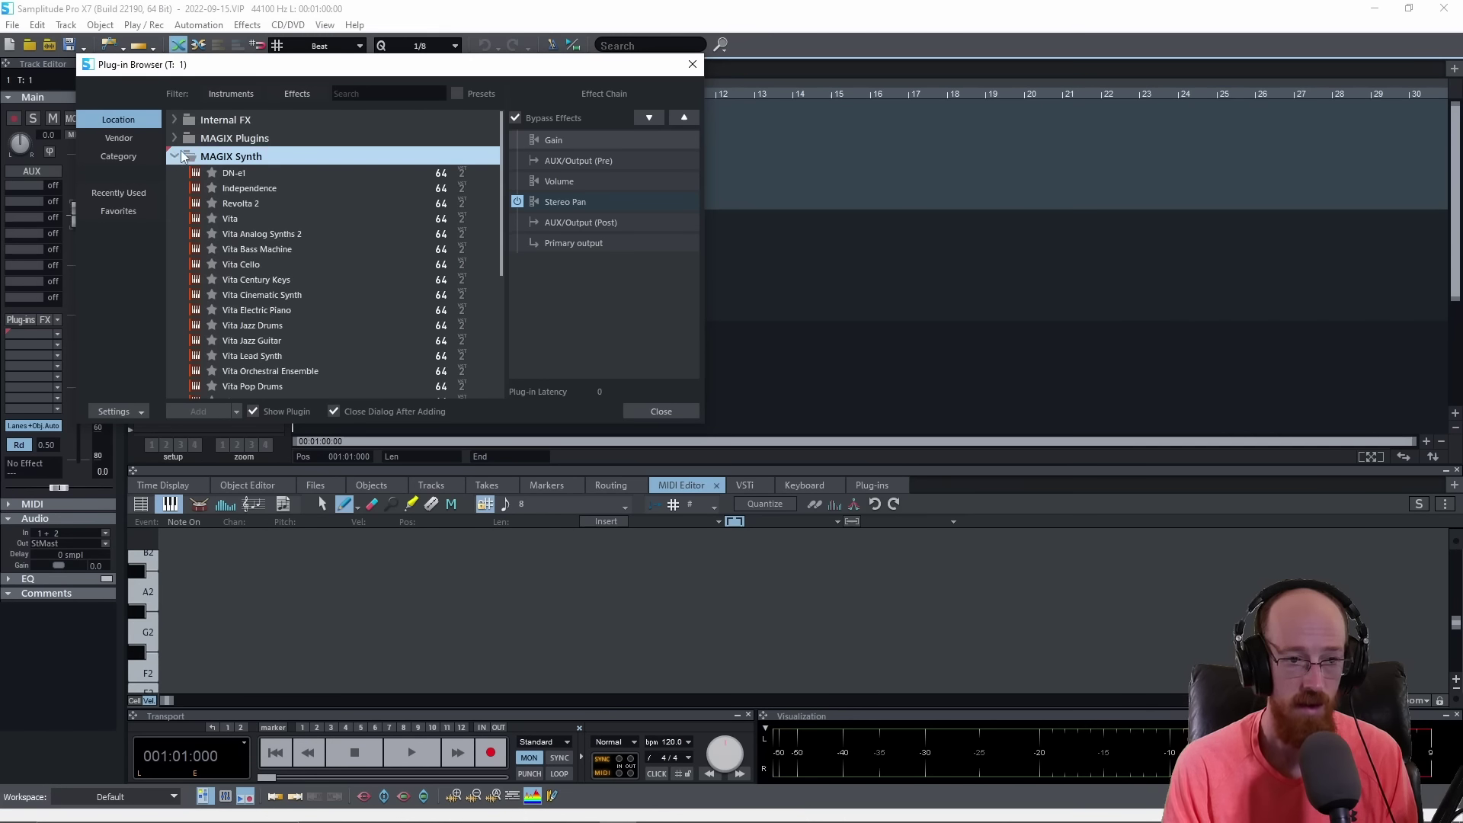
pyautogui.click(228, 221)
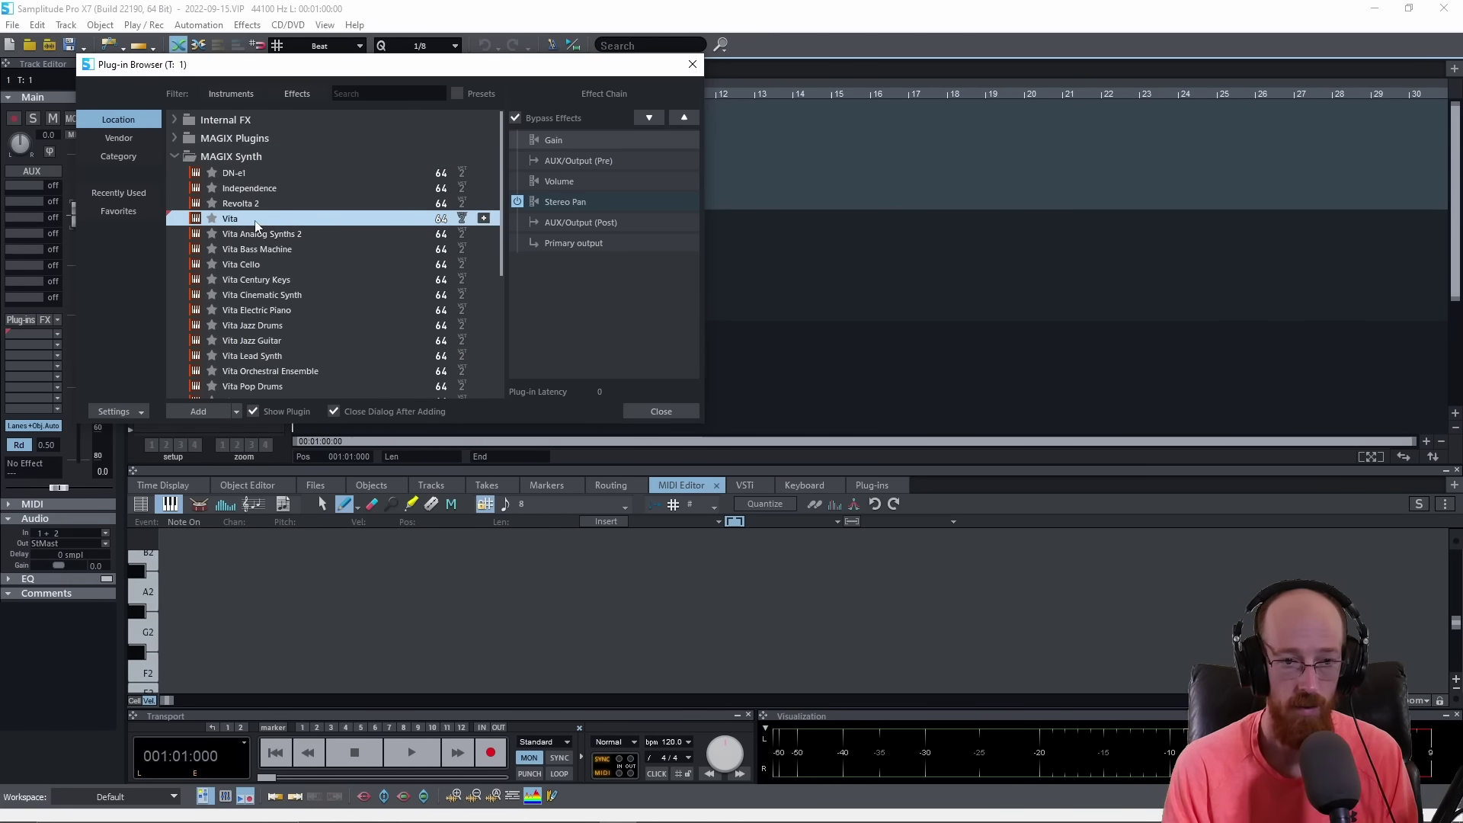
pyautogui.doubleClick(256, 220)
pyautogui.moveTo(613, 241); pyautogui.dragTo(664, 171)
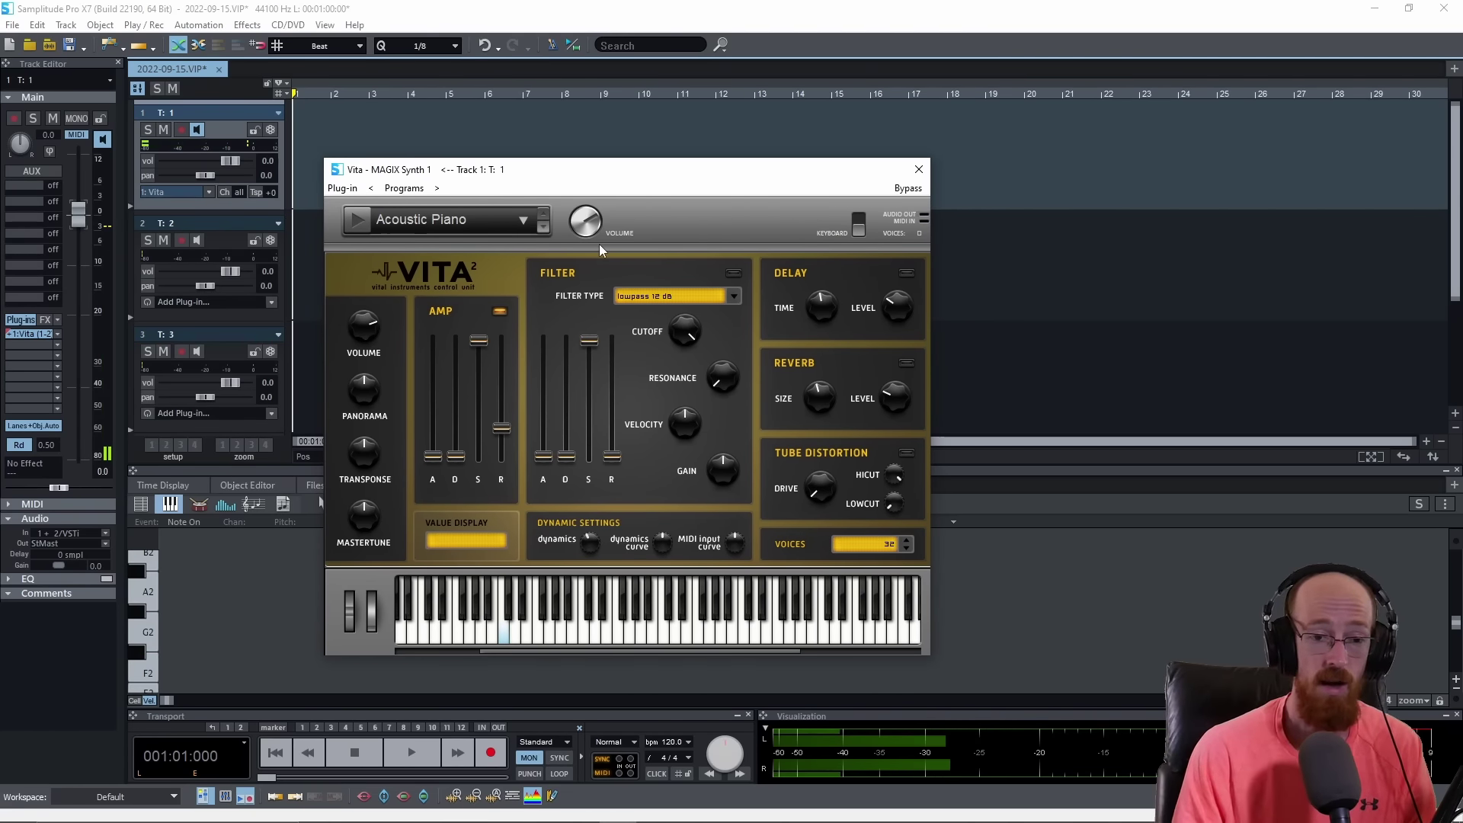
pyautogui.click(918, 169)
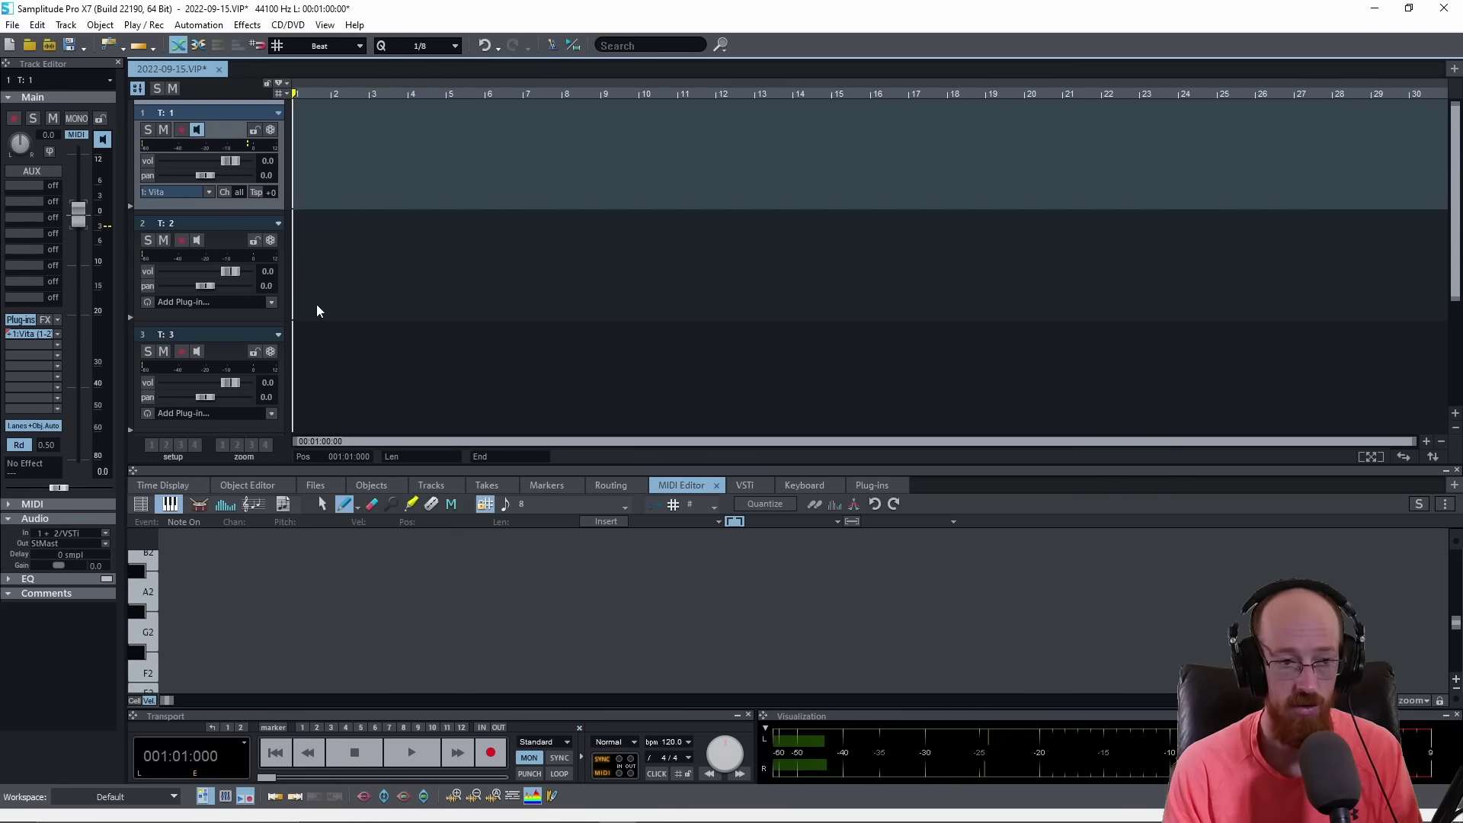
pyautogui.click(27, 333)
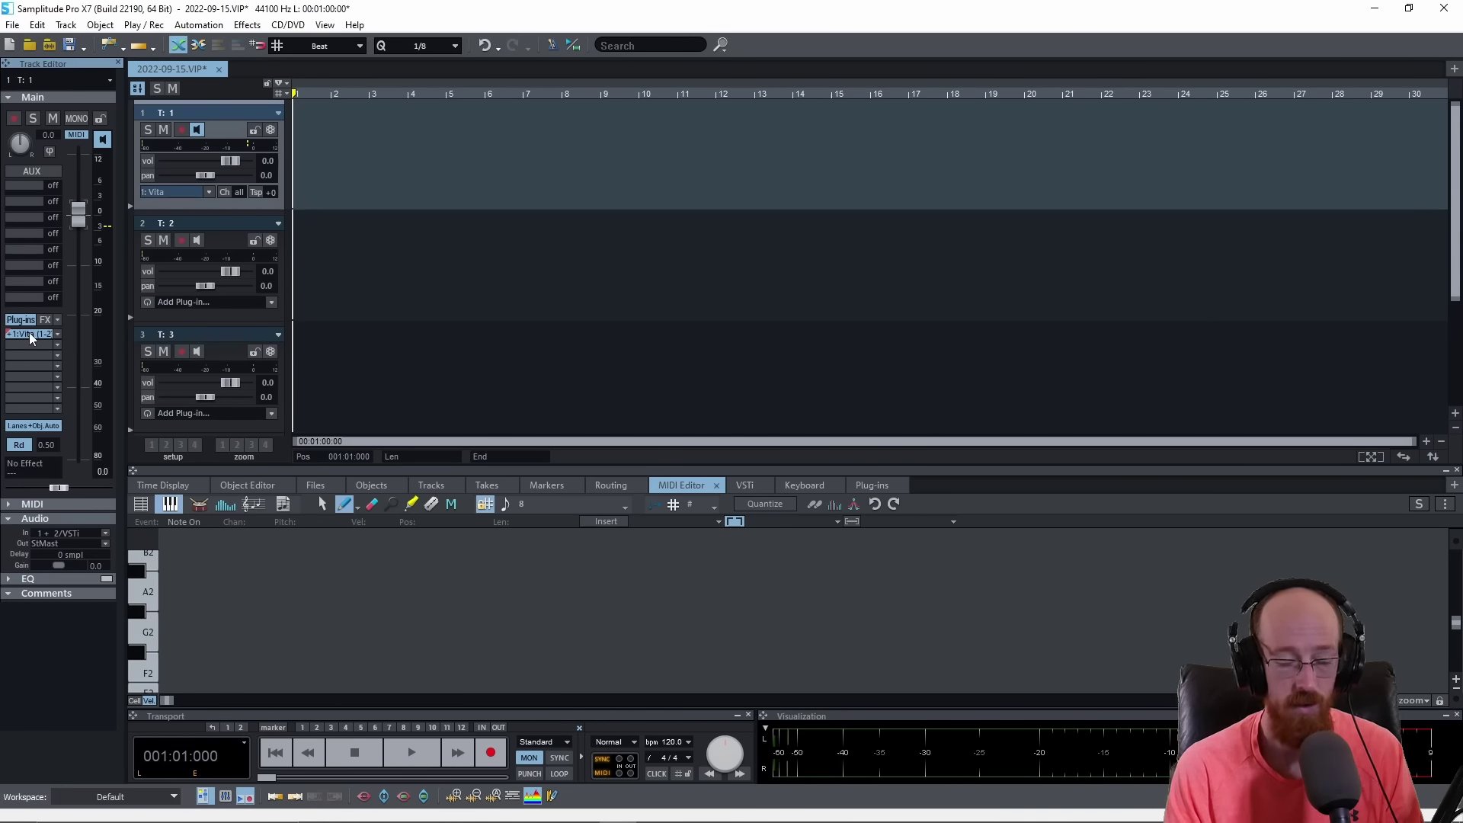
pyautogui.click(29, 334)
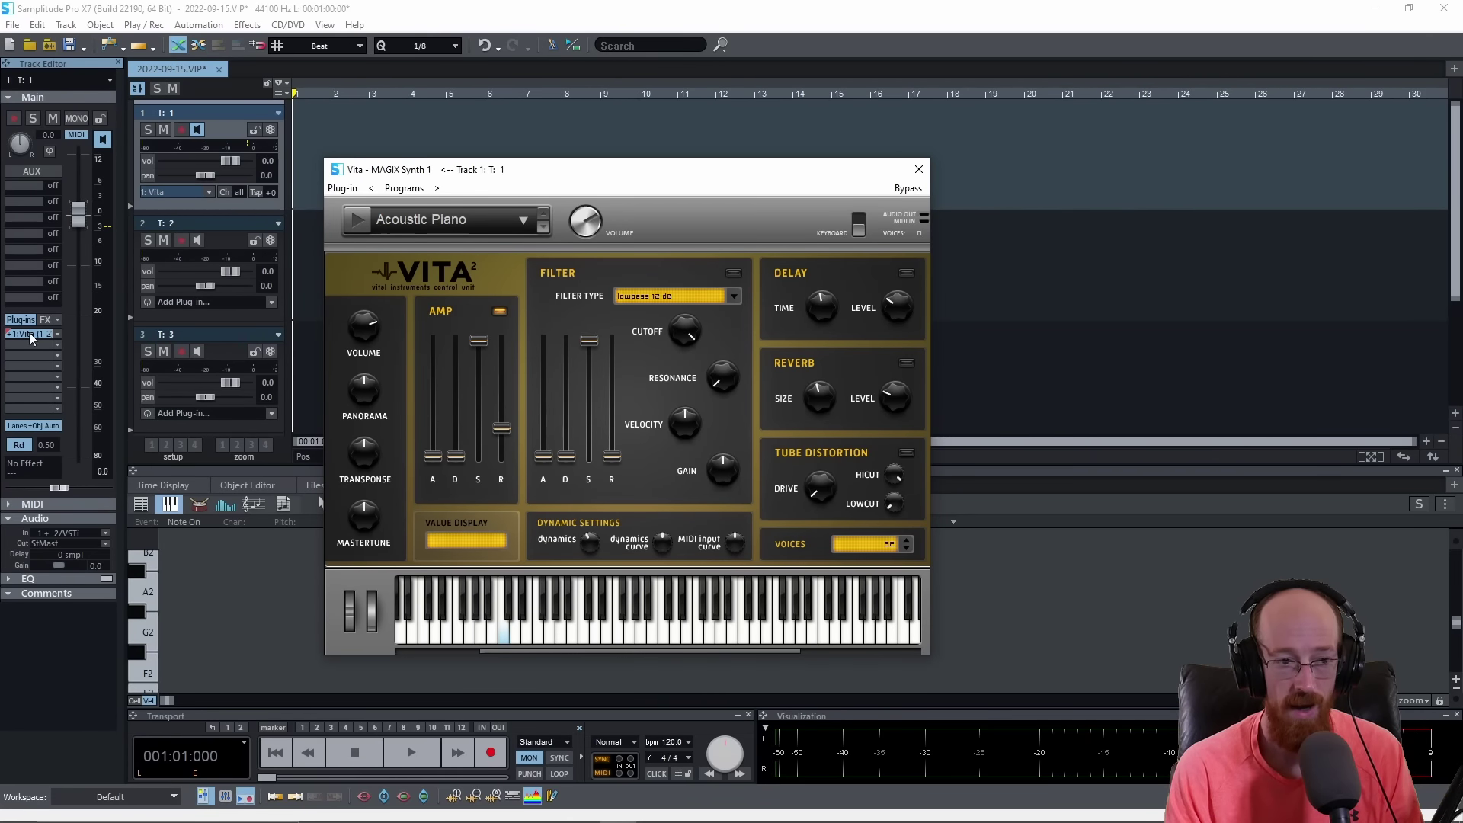
pyautogui.click(919, 170)
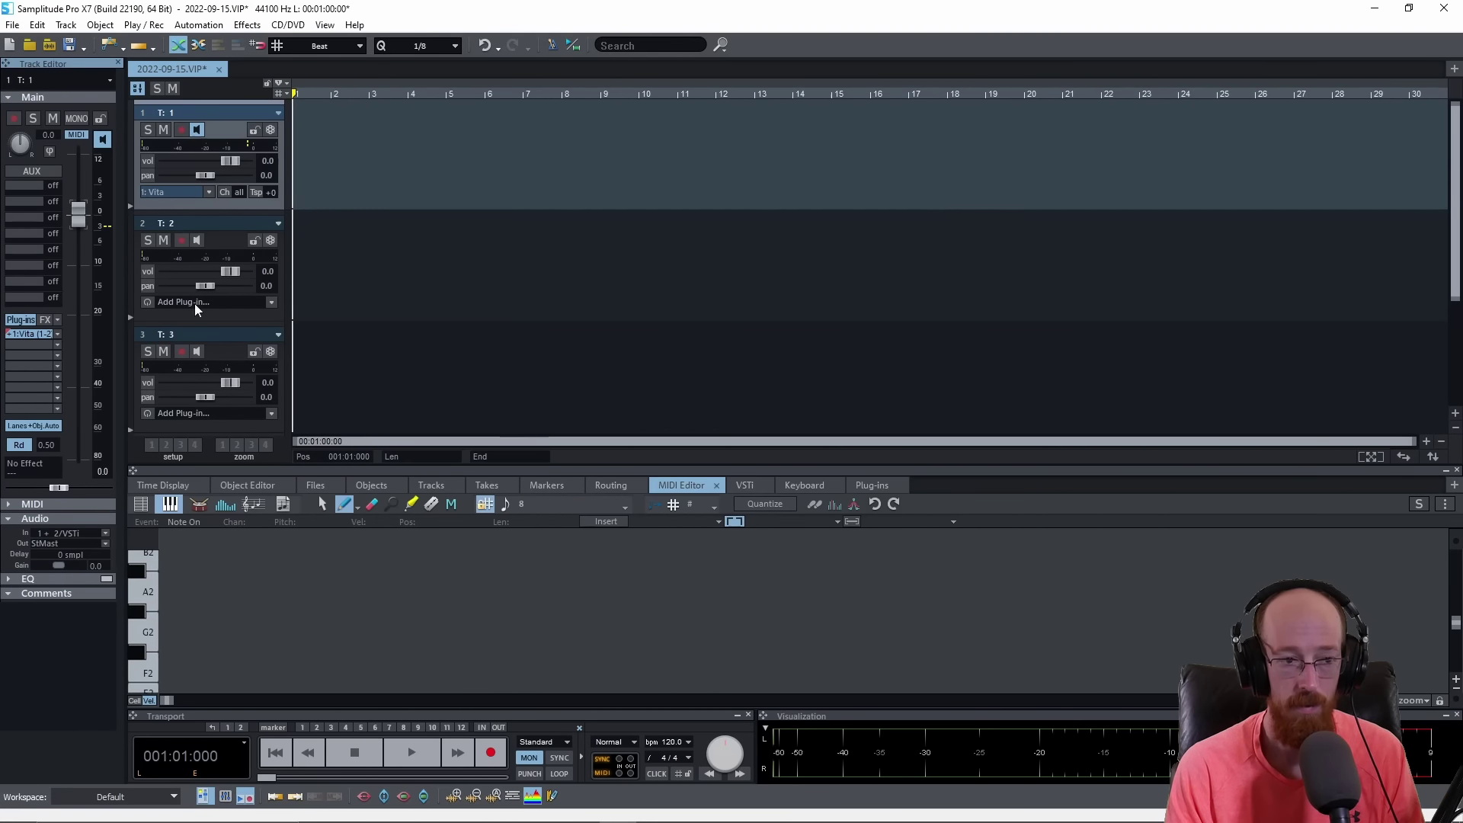
pyautogui.click(49, 336)
pyautogui.click(919, 167)
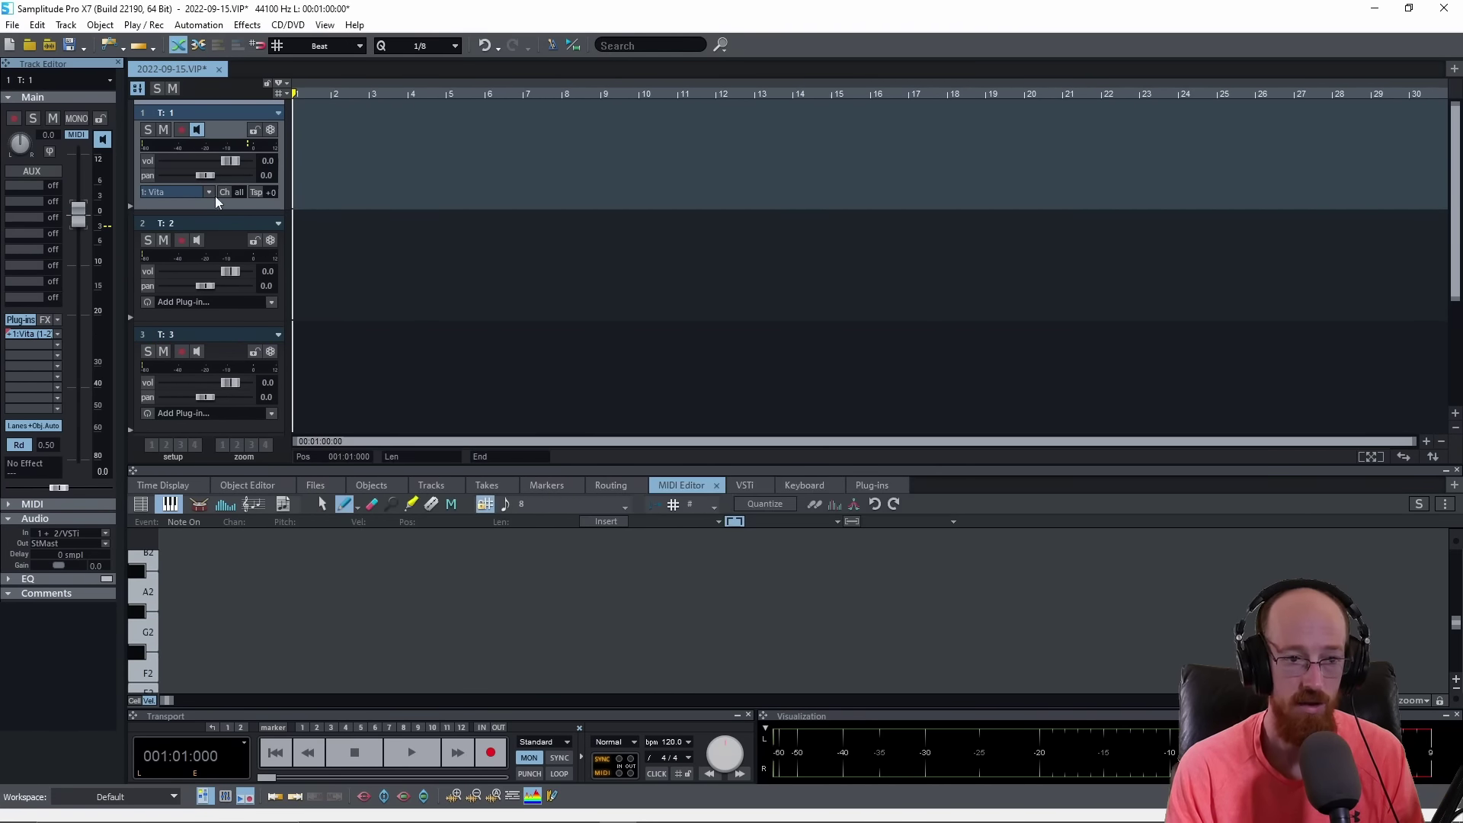
pyautogui.click(171, 193)
pyautogui.click(919, 169)
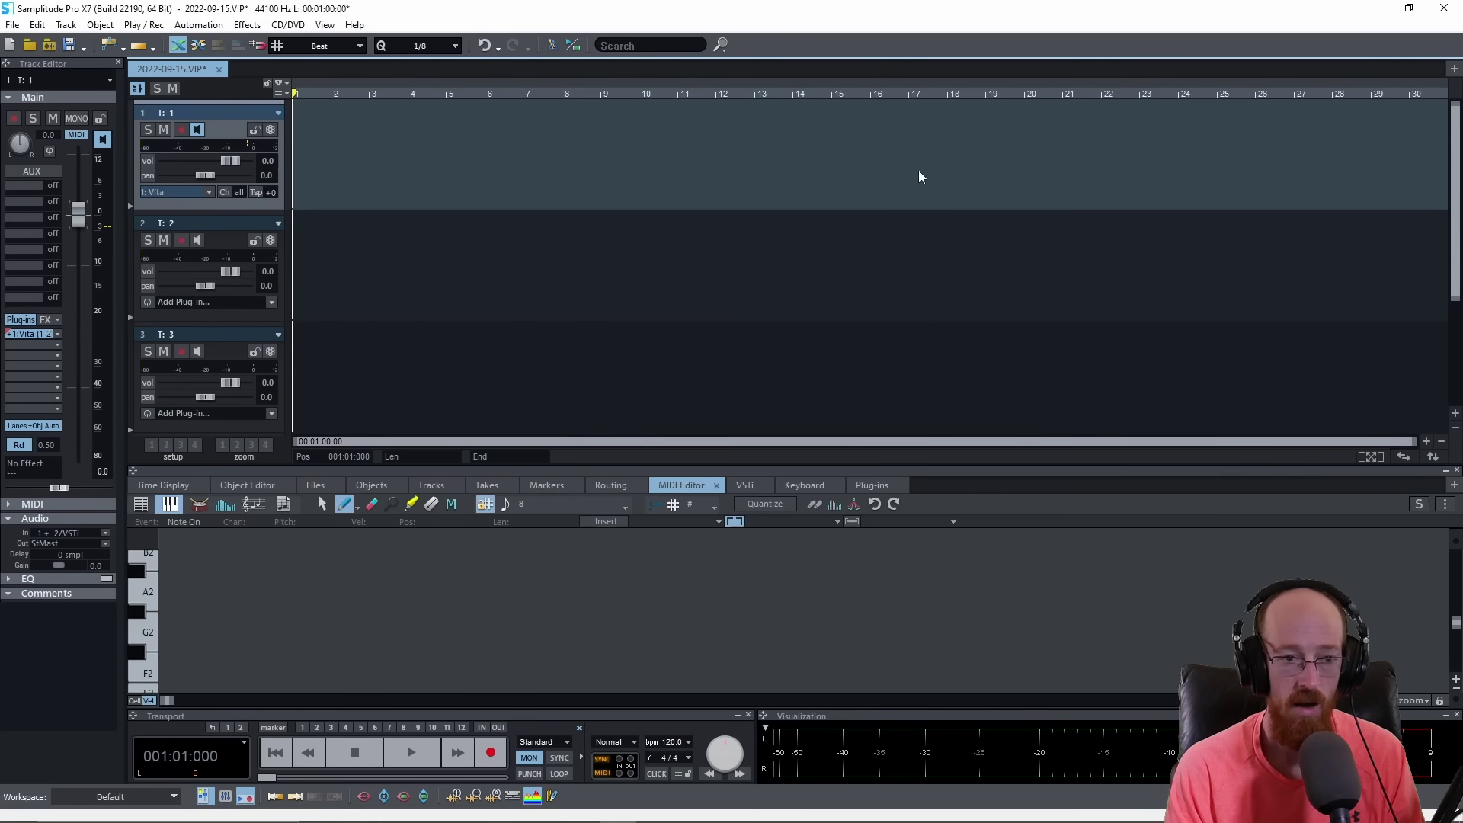
pyautogui.rightClick(233, 129)
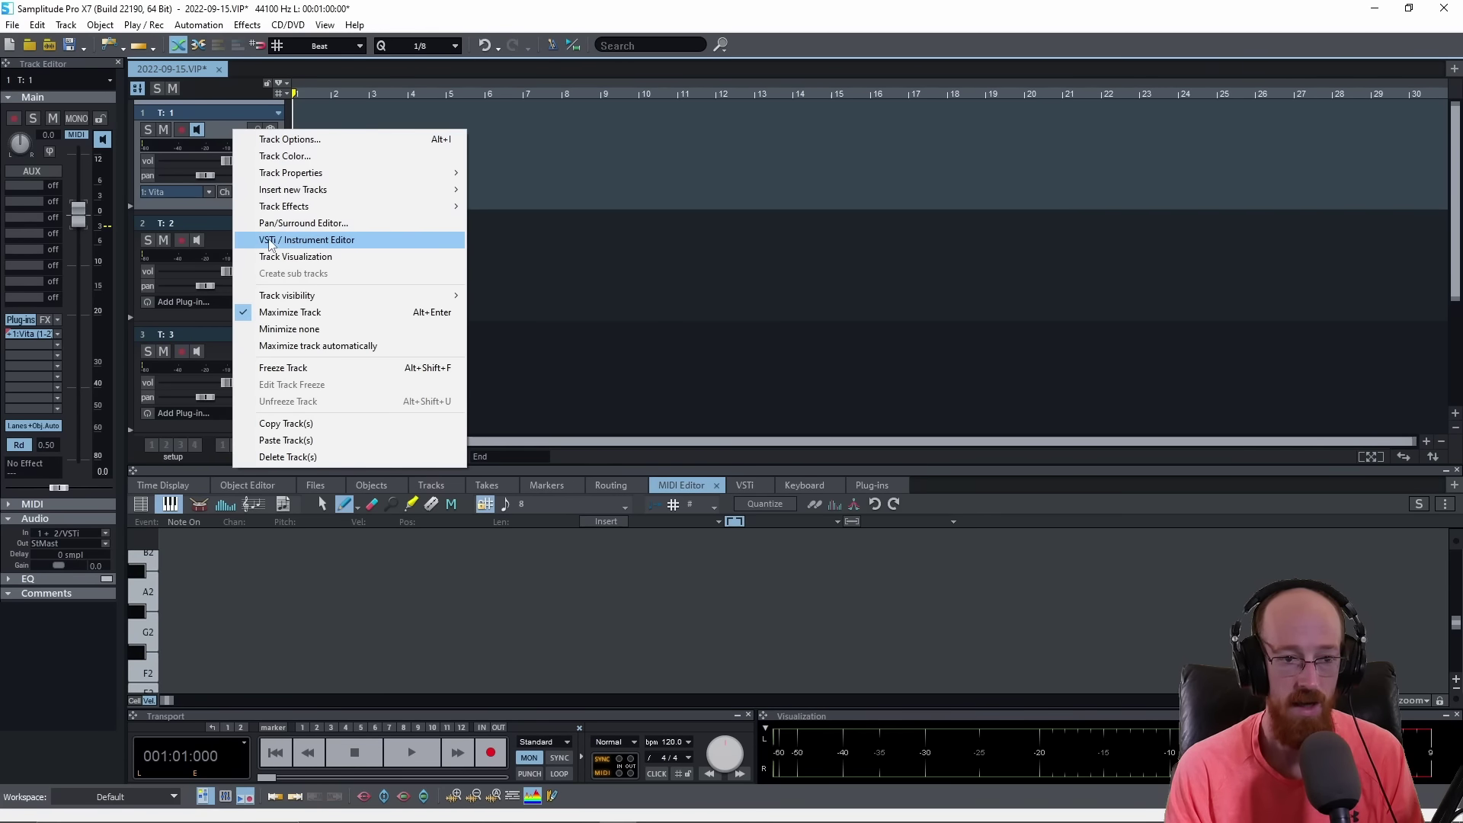
pyautogui.click(305, 243)
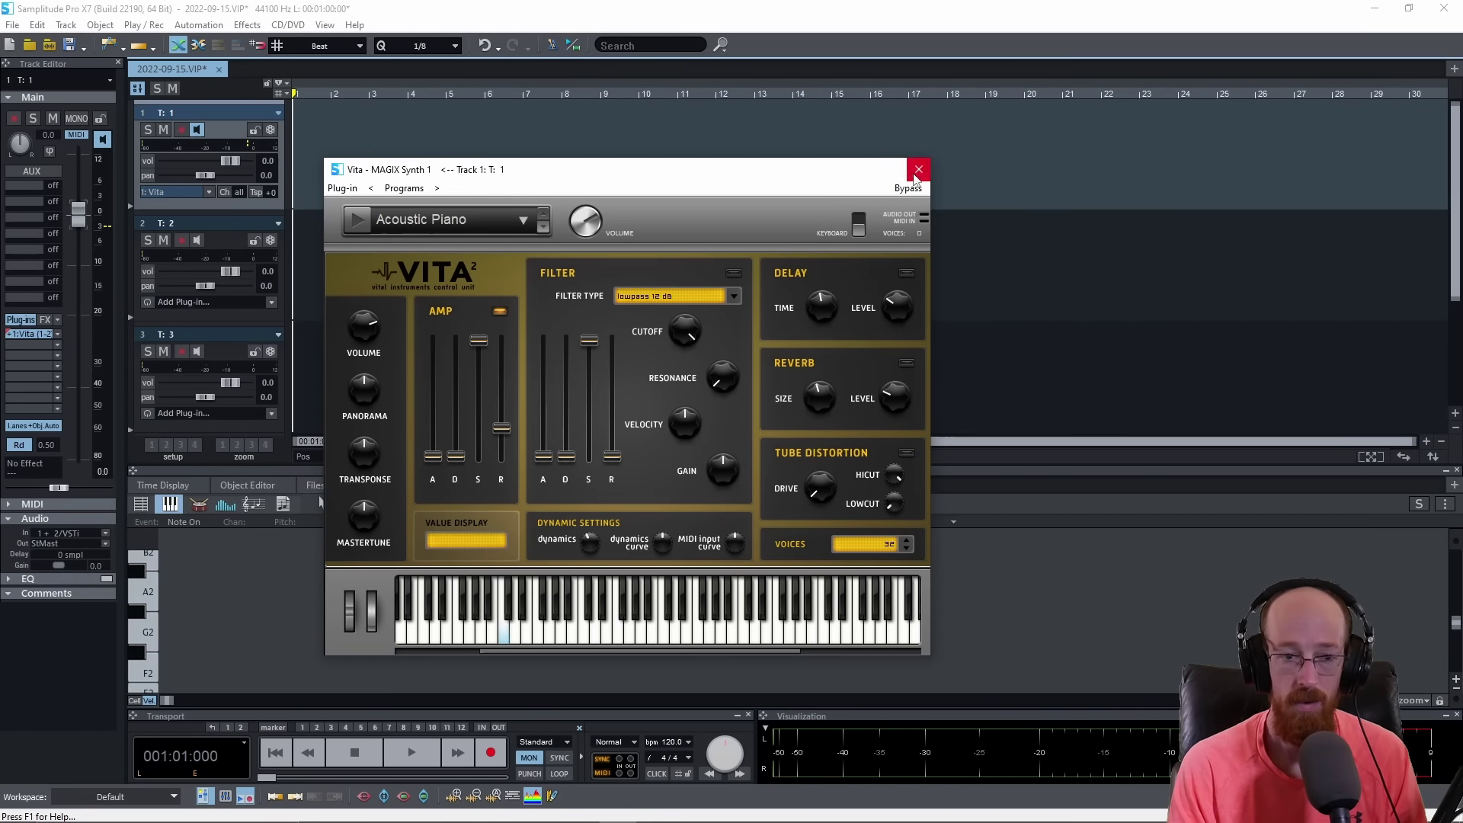
pyautogui.click(919, 169)
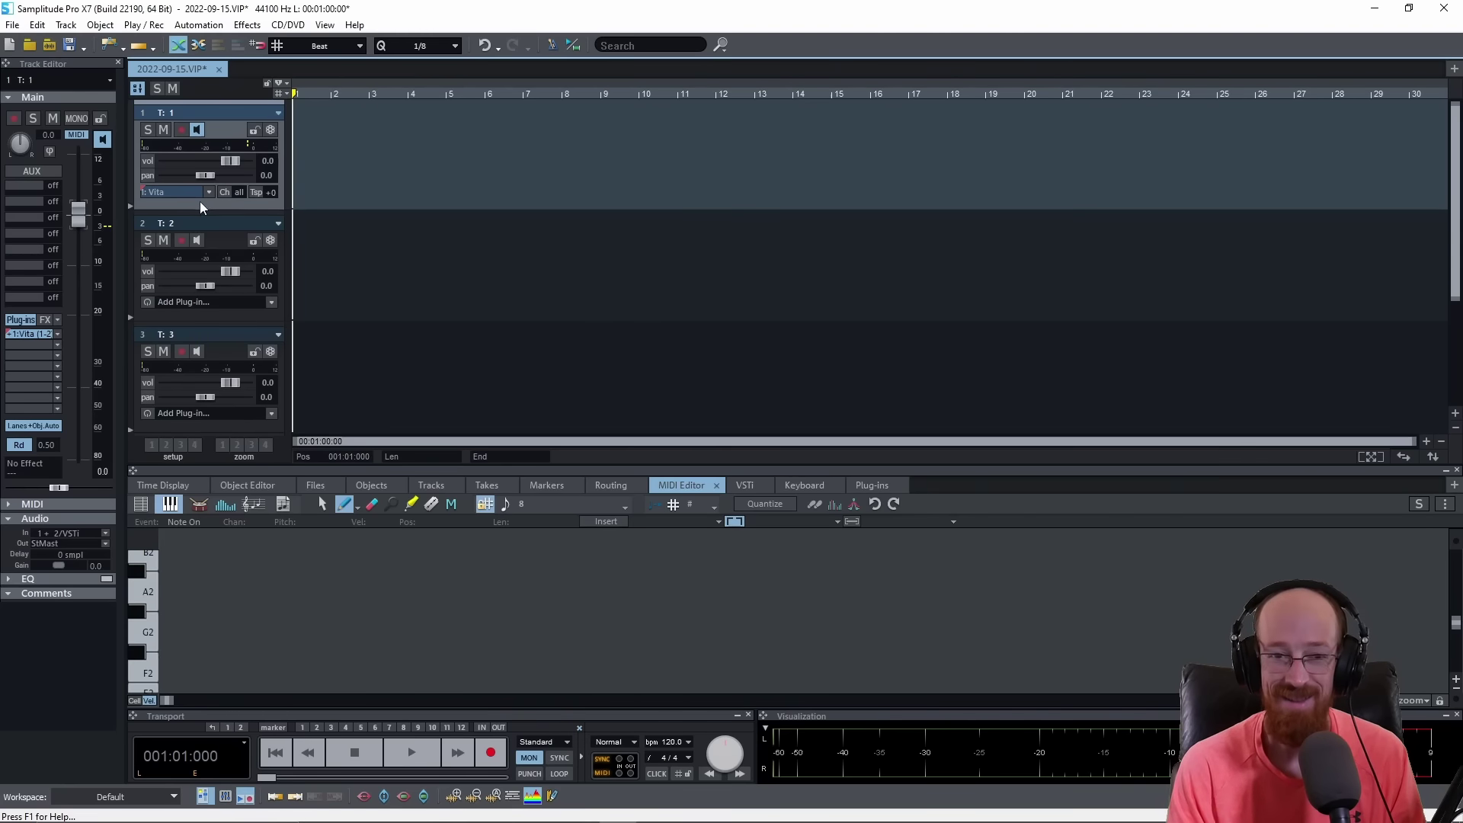
pyautogui.rightClick(332, 160)
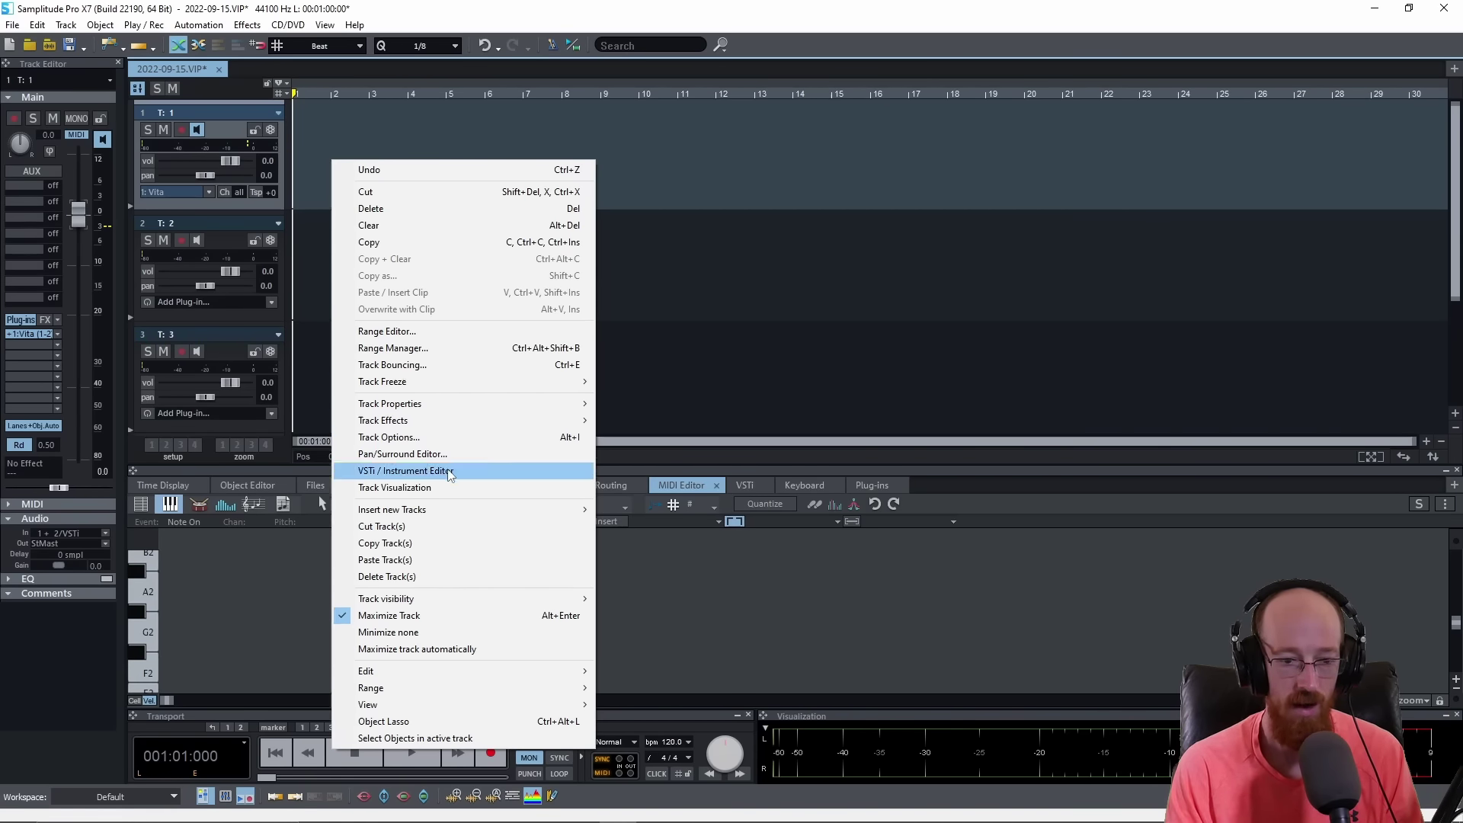
pyautogui.click(330, 150)
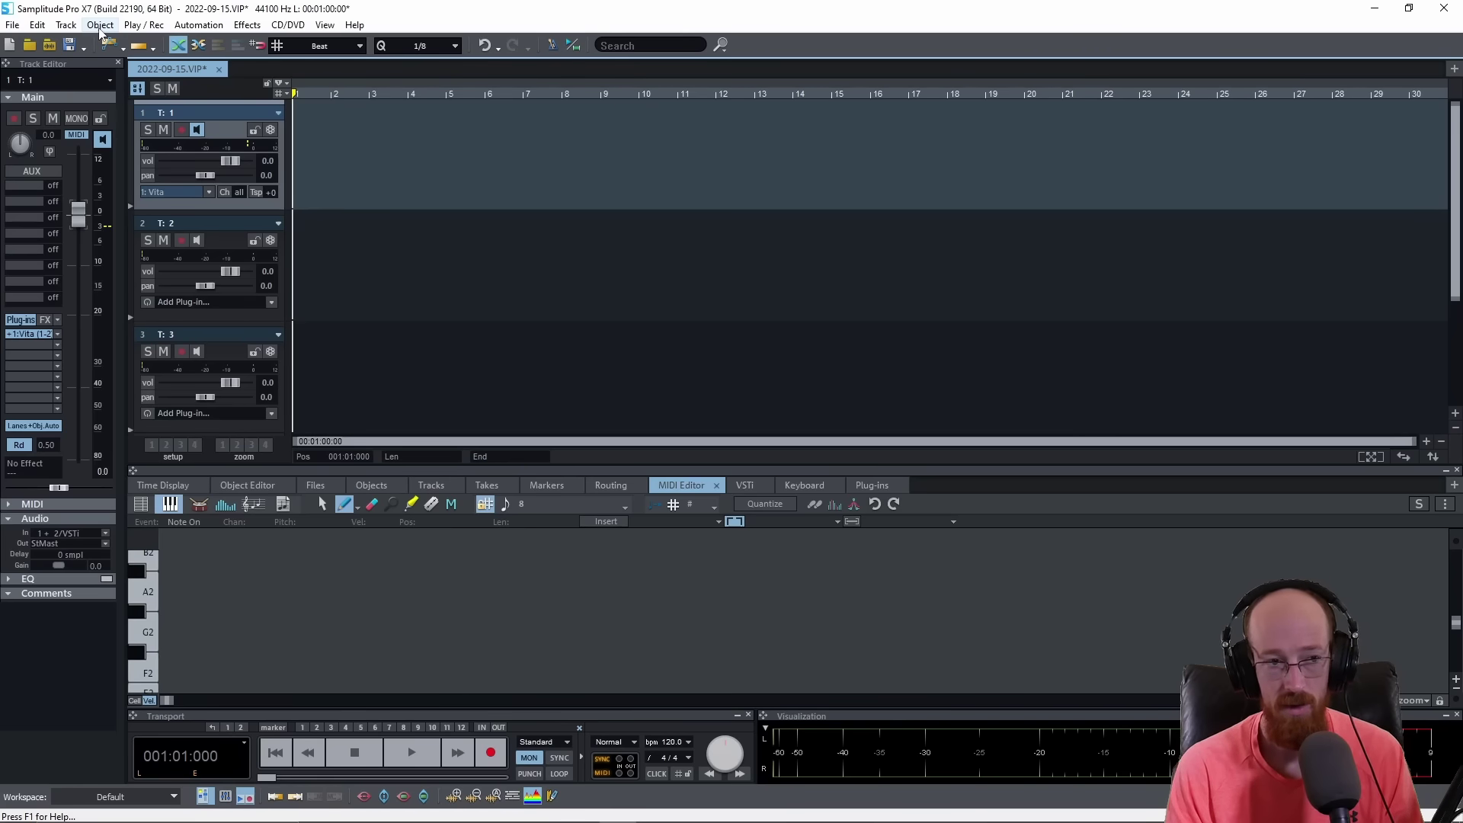
pyautogui.click(100, 25)
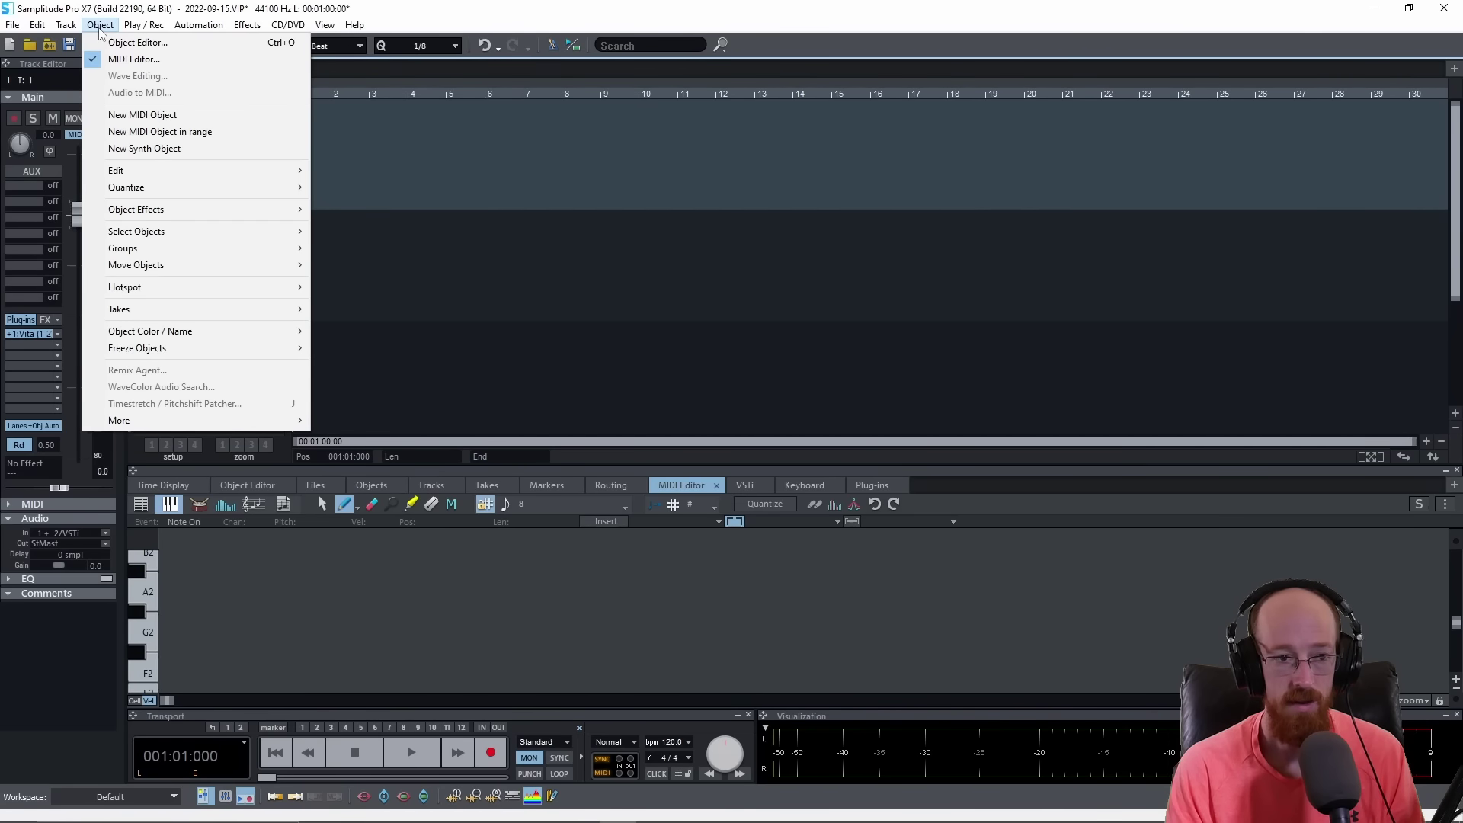
pyautogui.click(153, 118)
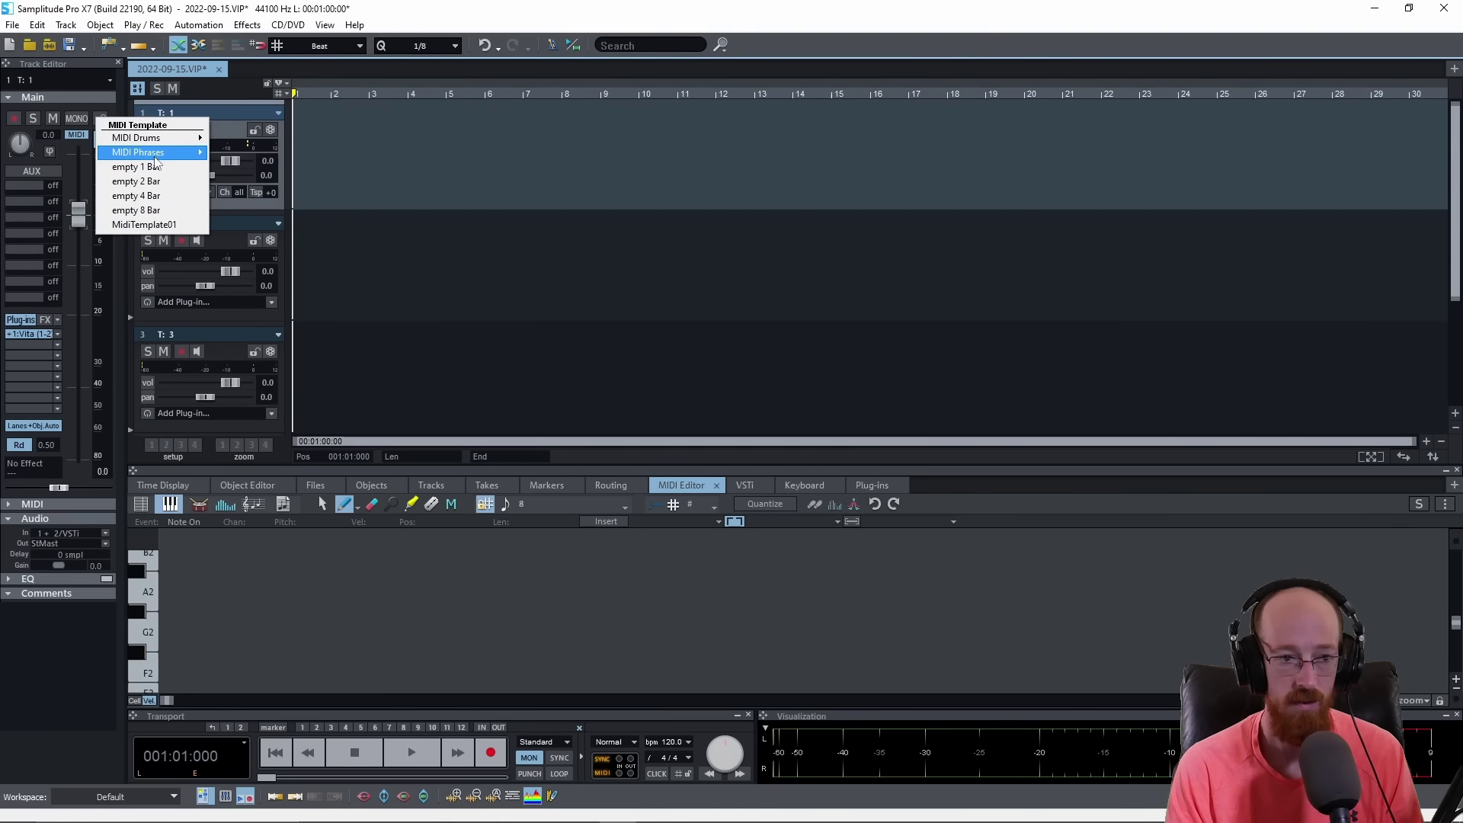
pyautogui.click(158, 181)
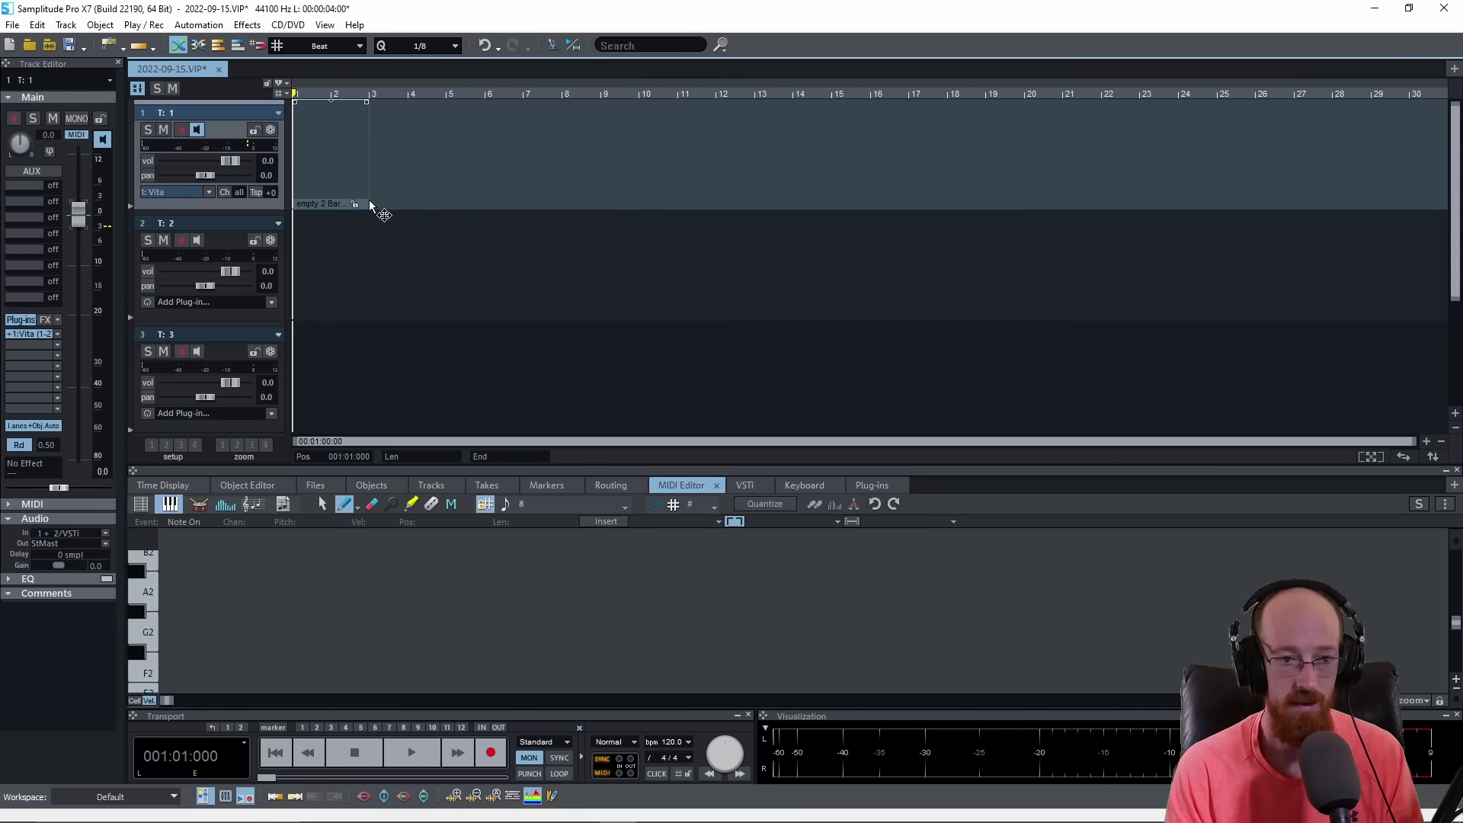
pyautogui.moveTo(368, 202); pyautogui.dragTo(564, 207)
pyautogui.click(258, 45)
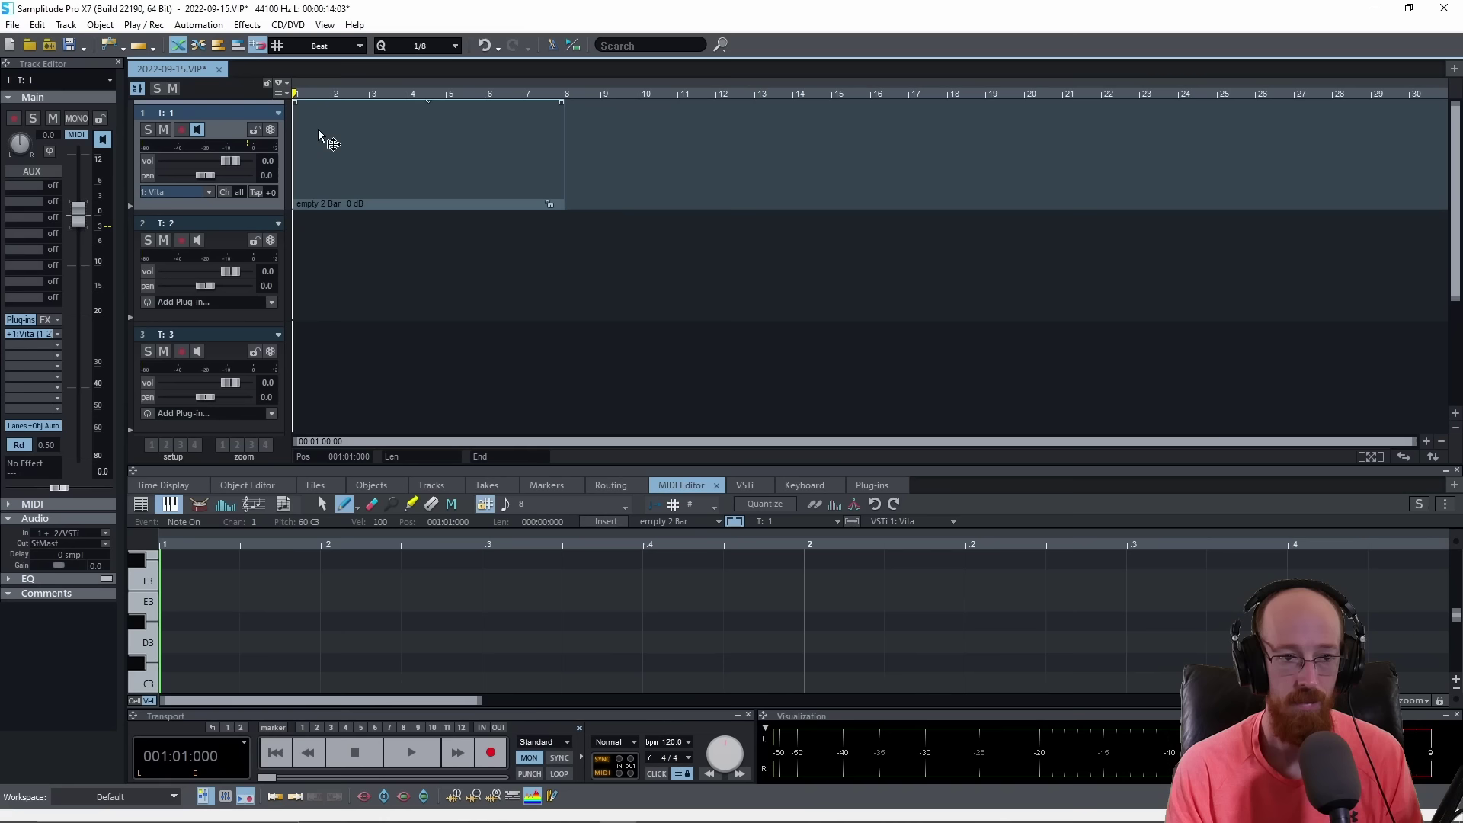
pyautogui.moveTo(564, 204); pyautogui.dragTo(521, 205)
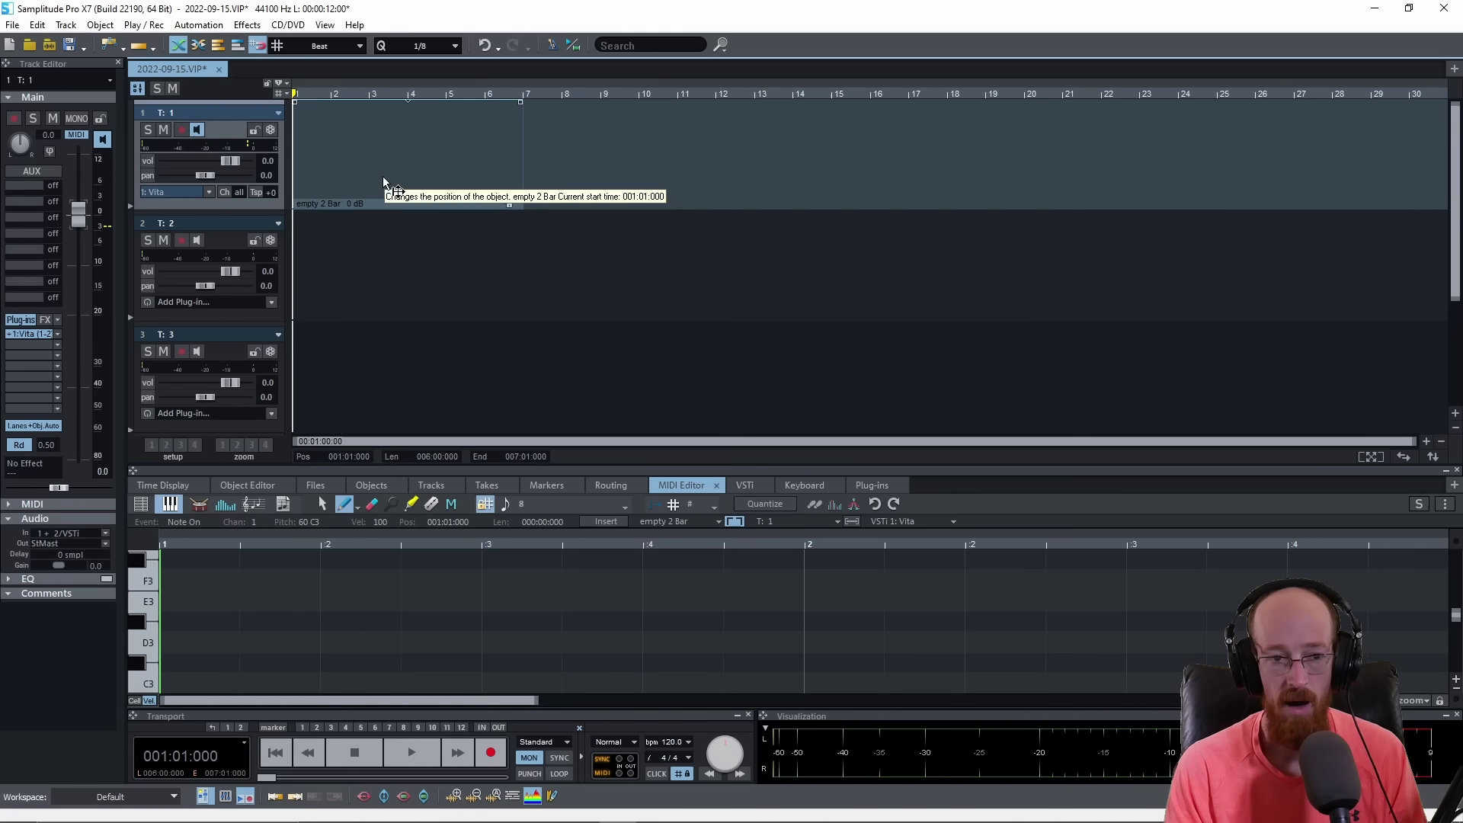
pyautogui.press('Delete')
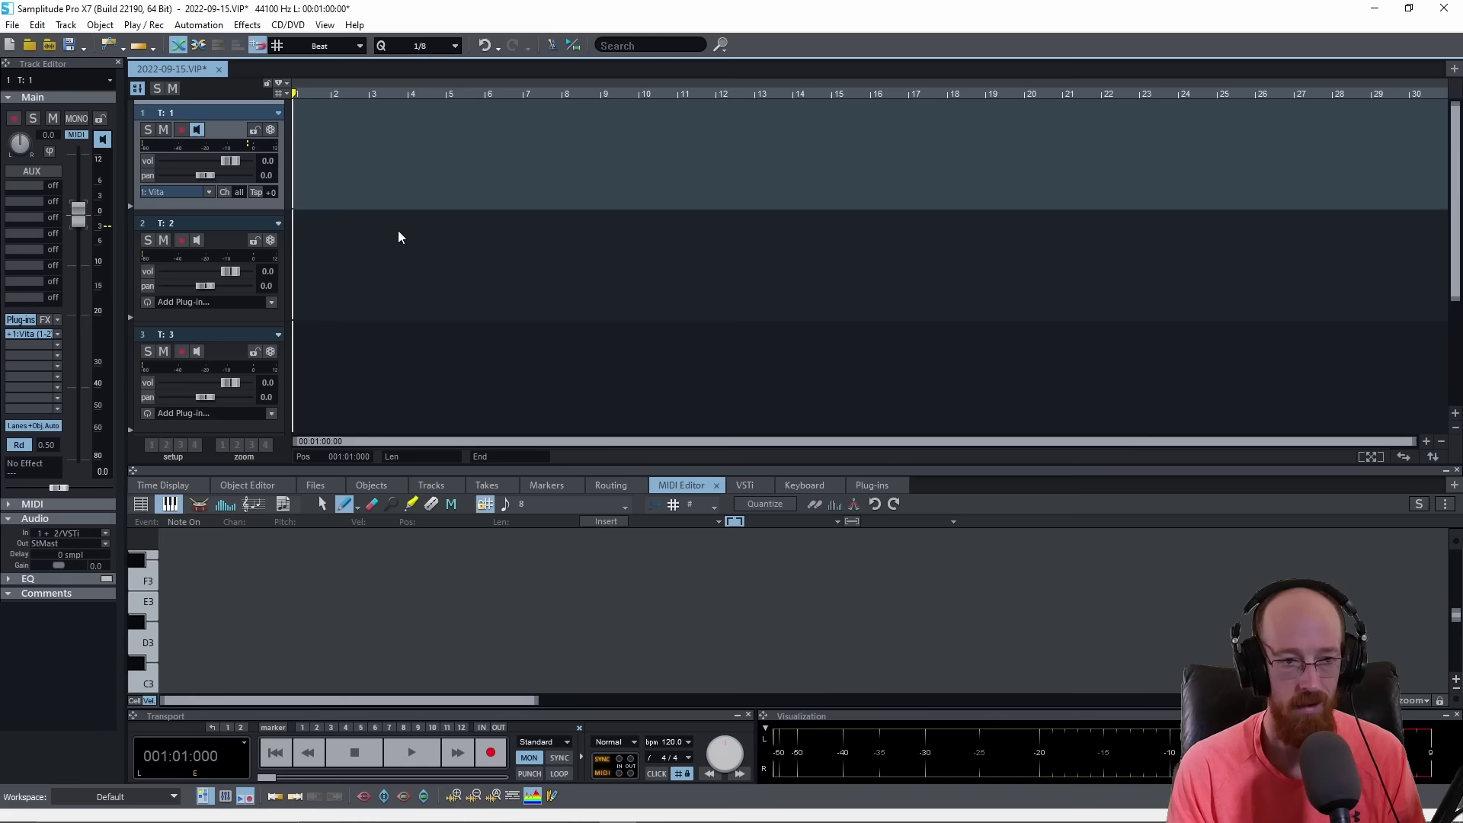
# Arm track 1, record a brief test take, then delete the recorded material
pyautogui.click(181, 131)
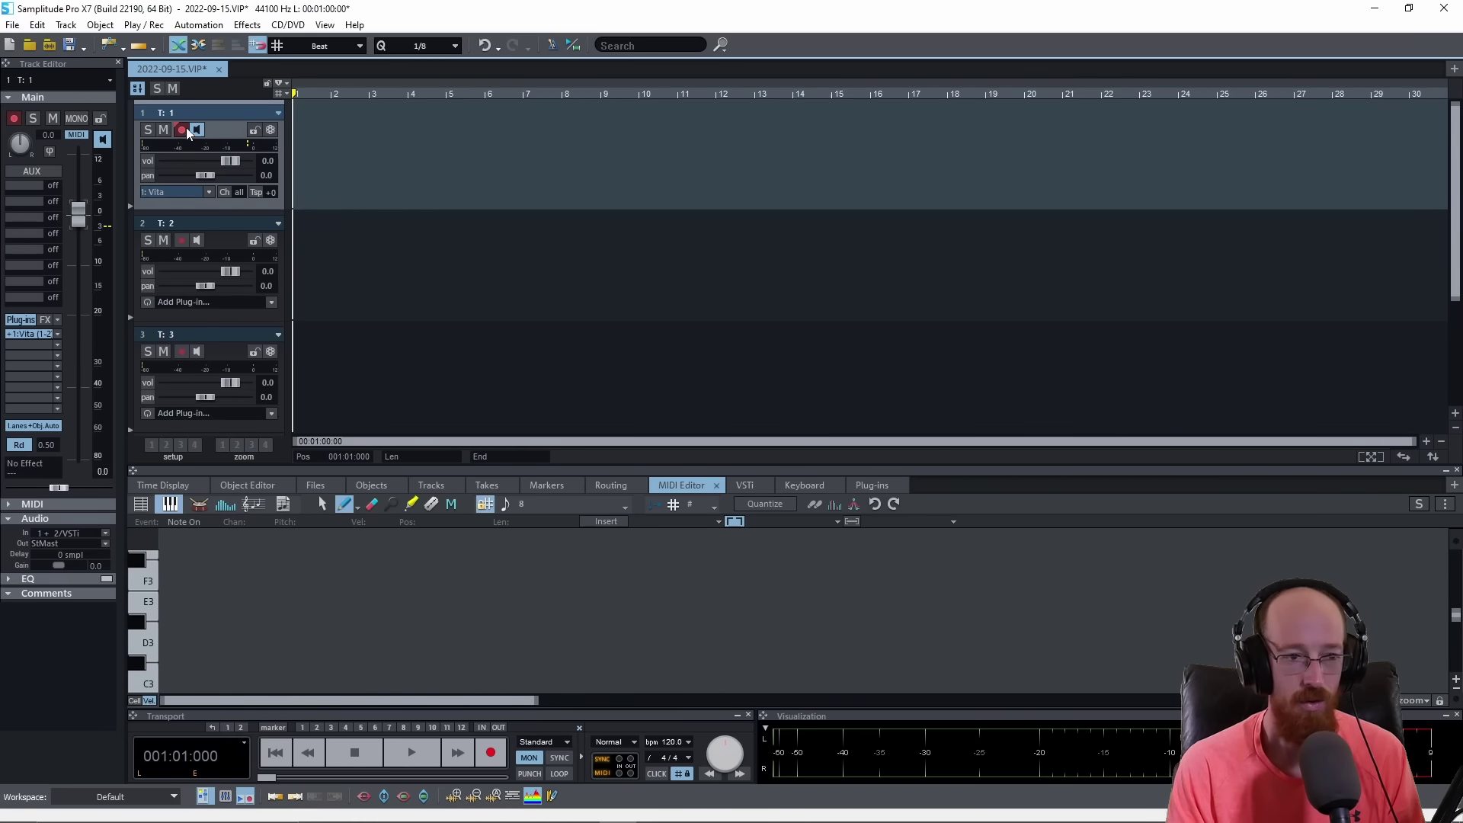
pyautogui.click(489, 762)
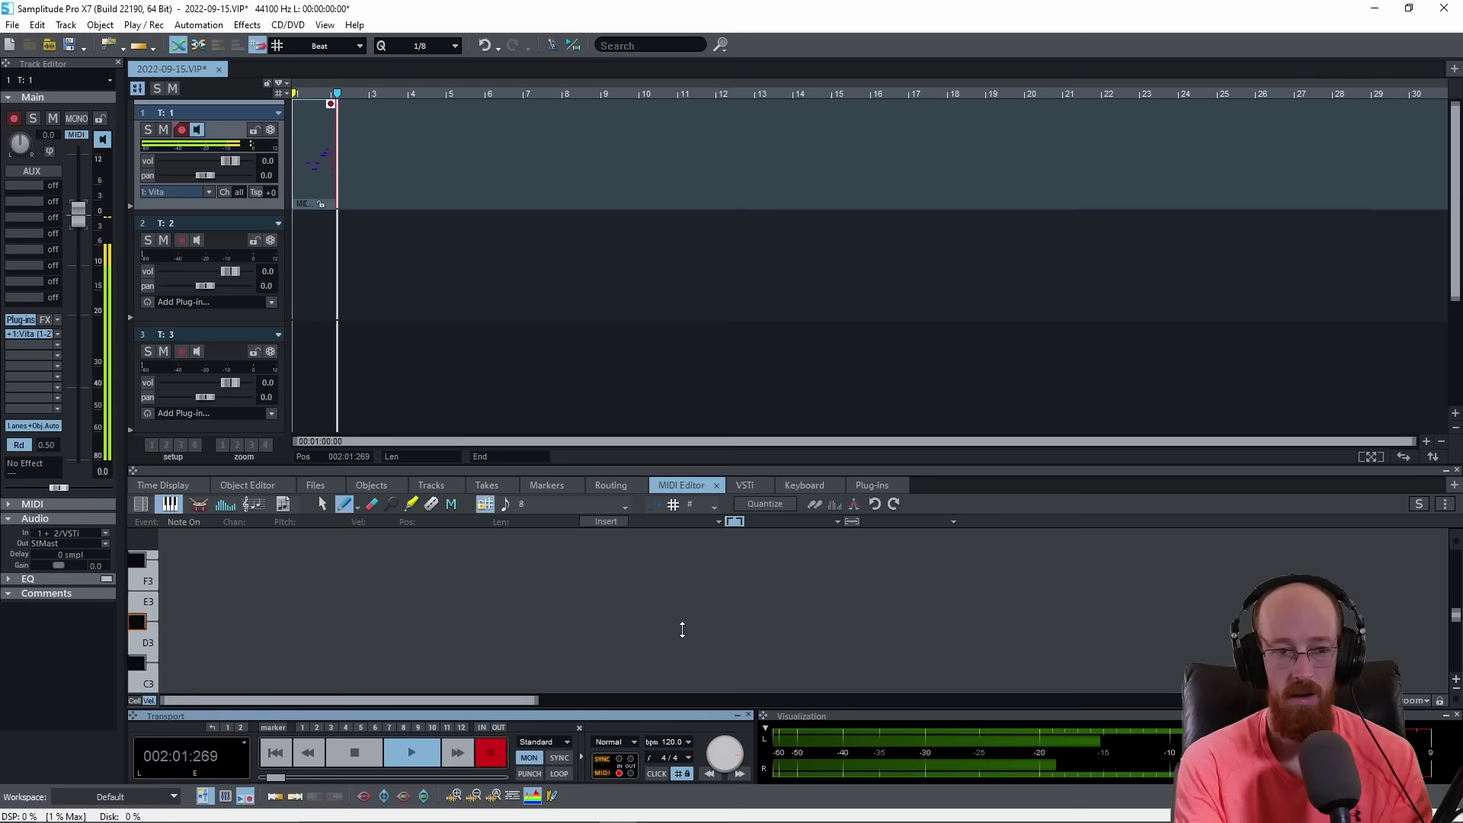
pyautogui.press('space')
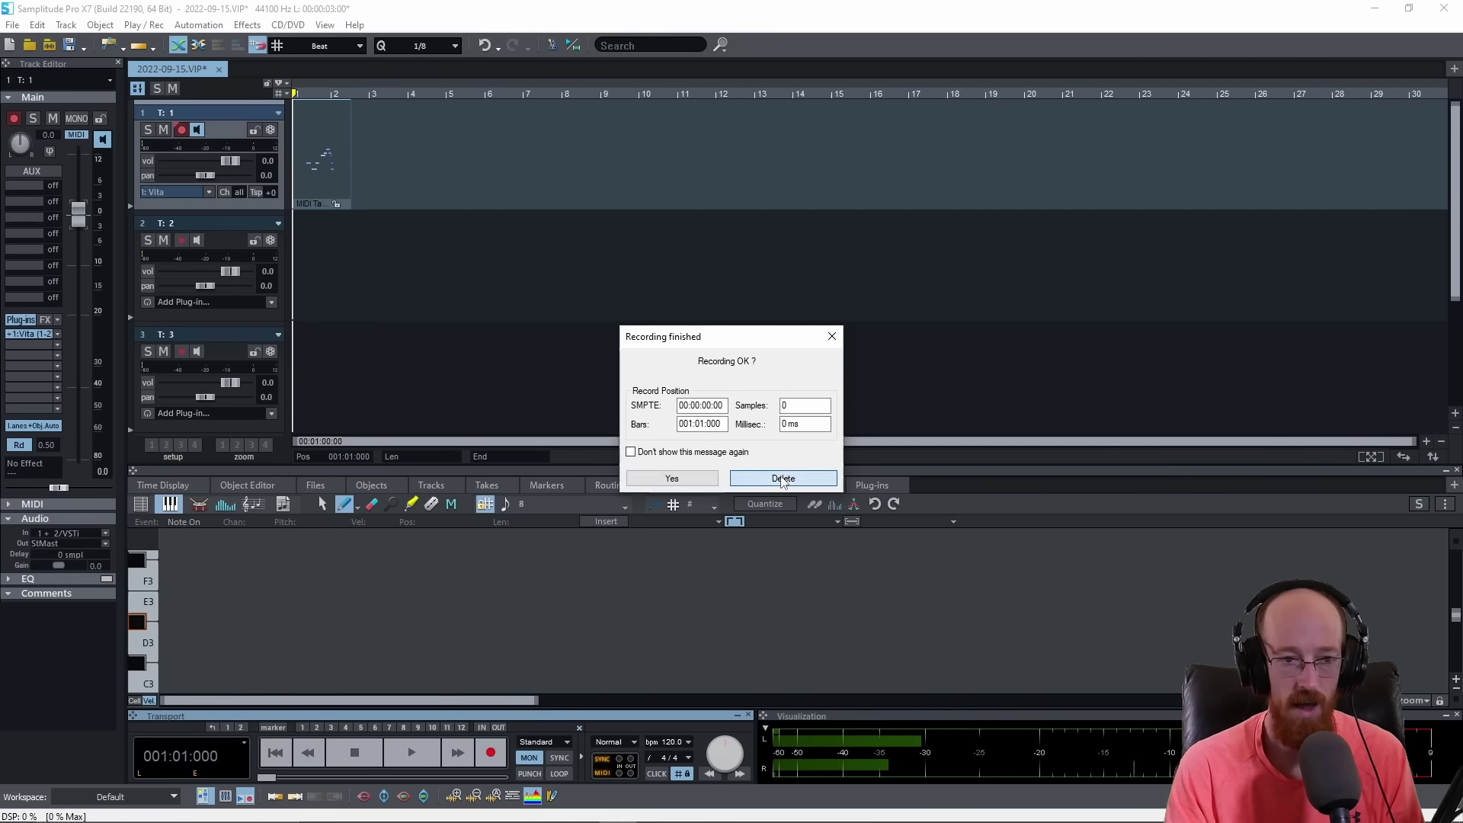
pyautogui.click(773, 478)
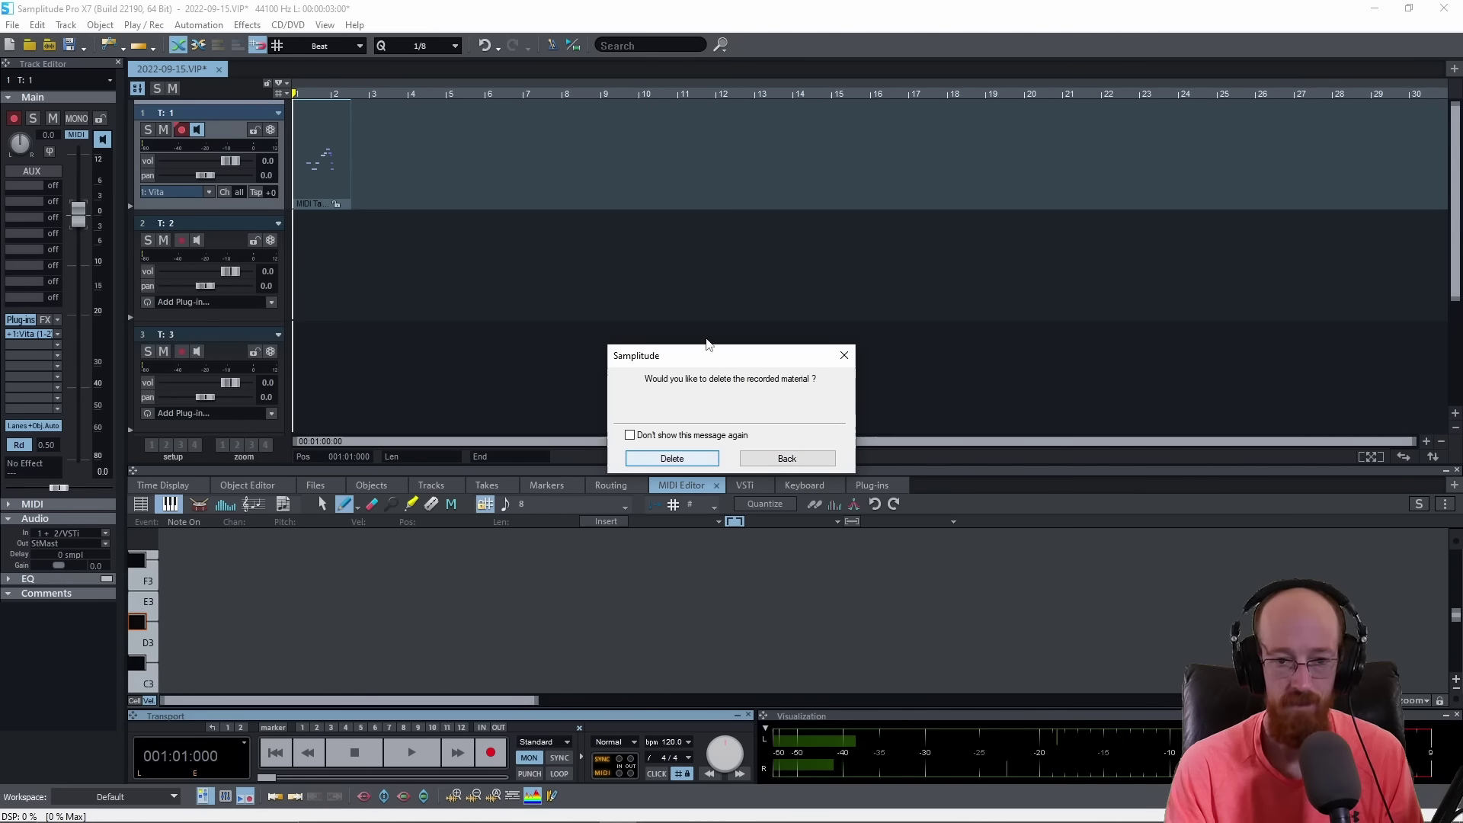
pyautogui.click(668, 461)
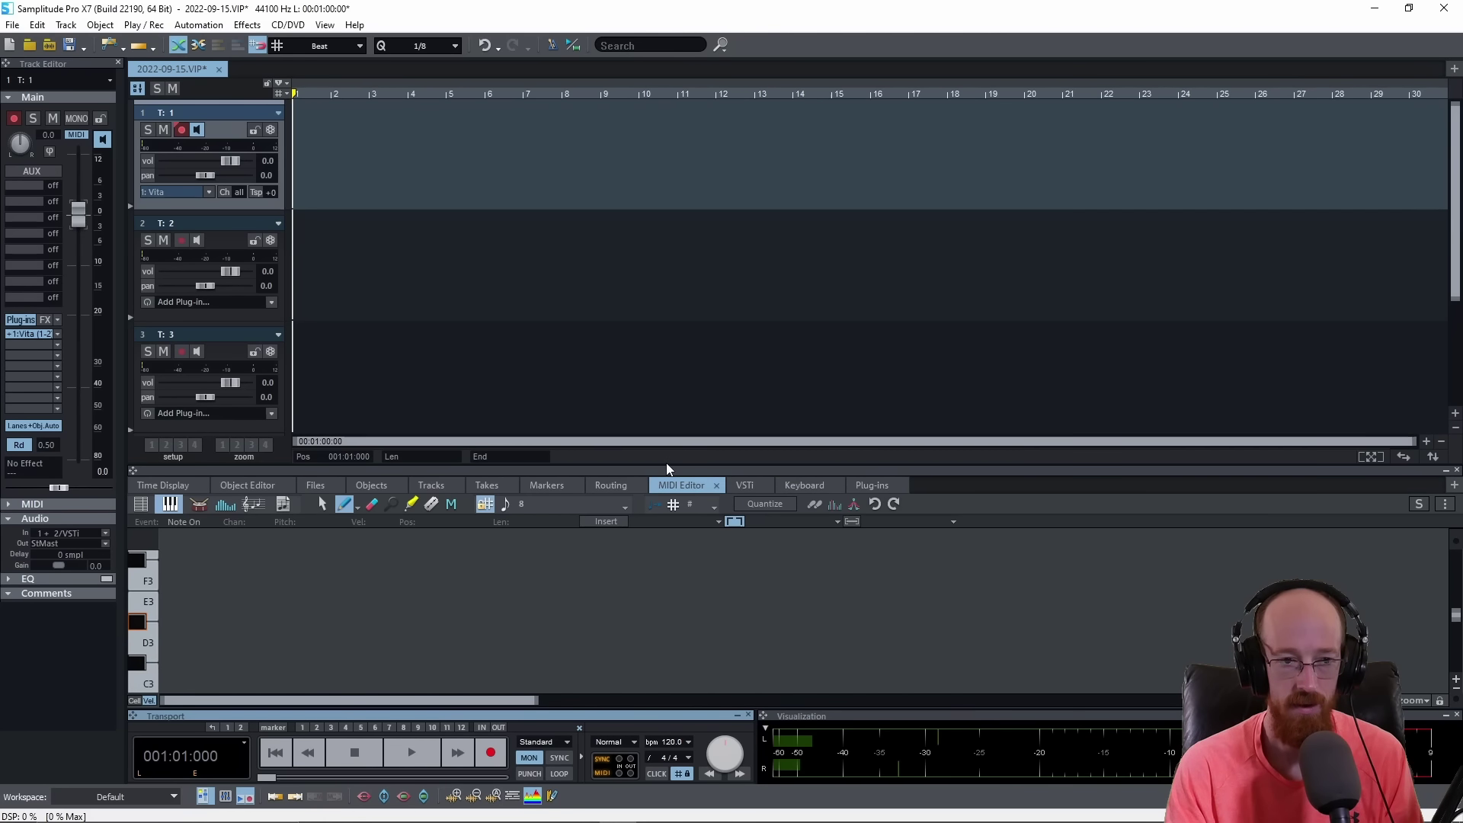
pyautogui.click(100, 24)
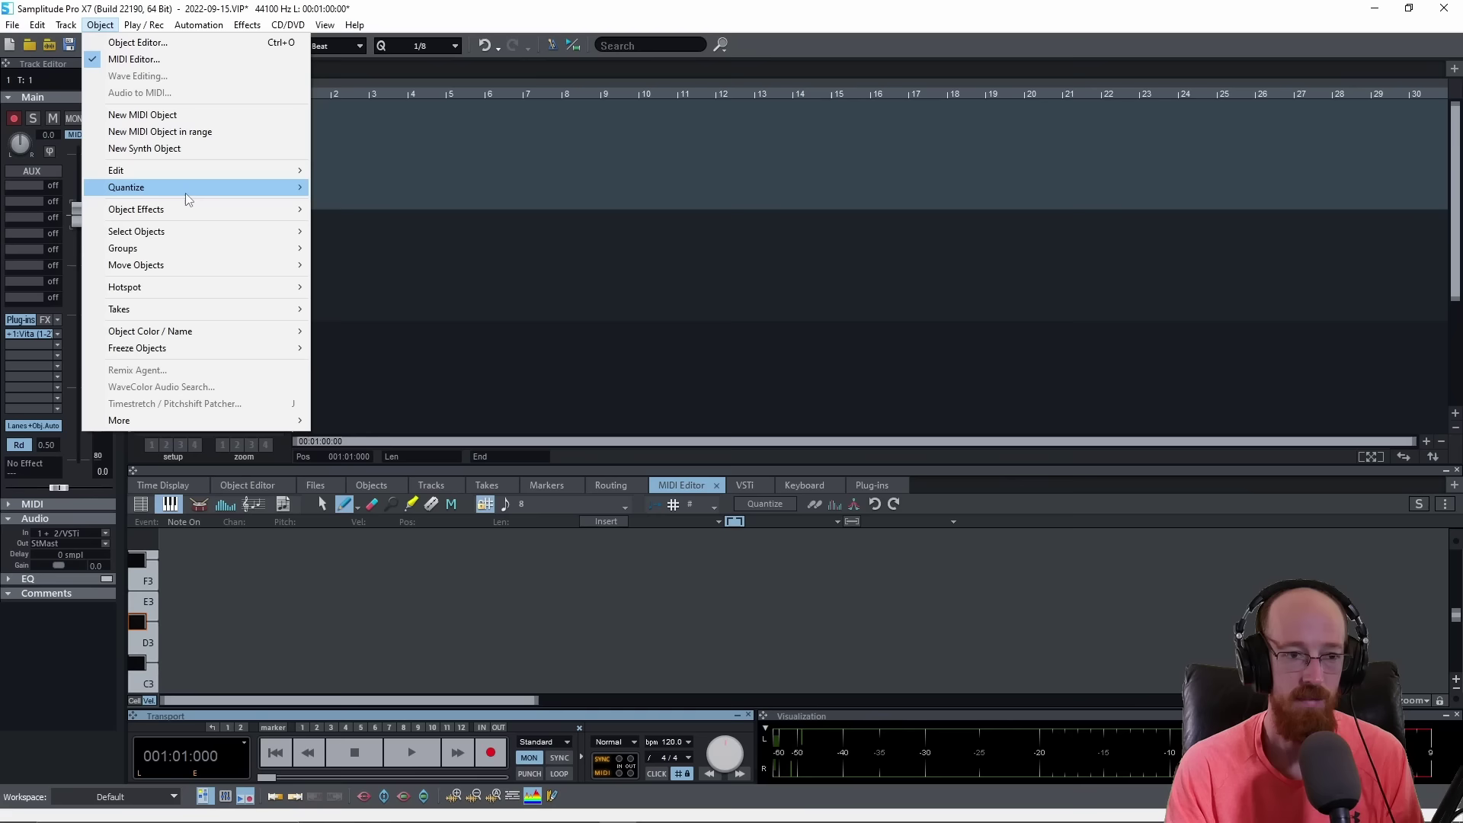
# Create an empty 2 Bar MIDI object on track 1 and open it for editing
pyautogui.moveTo(188, 199)
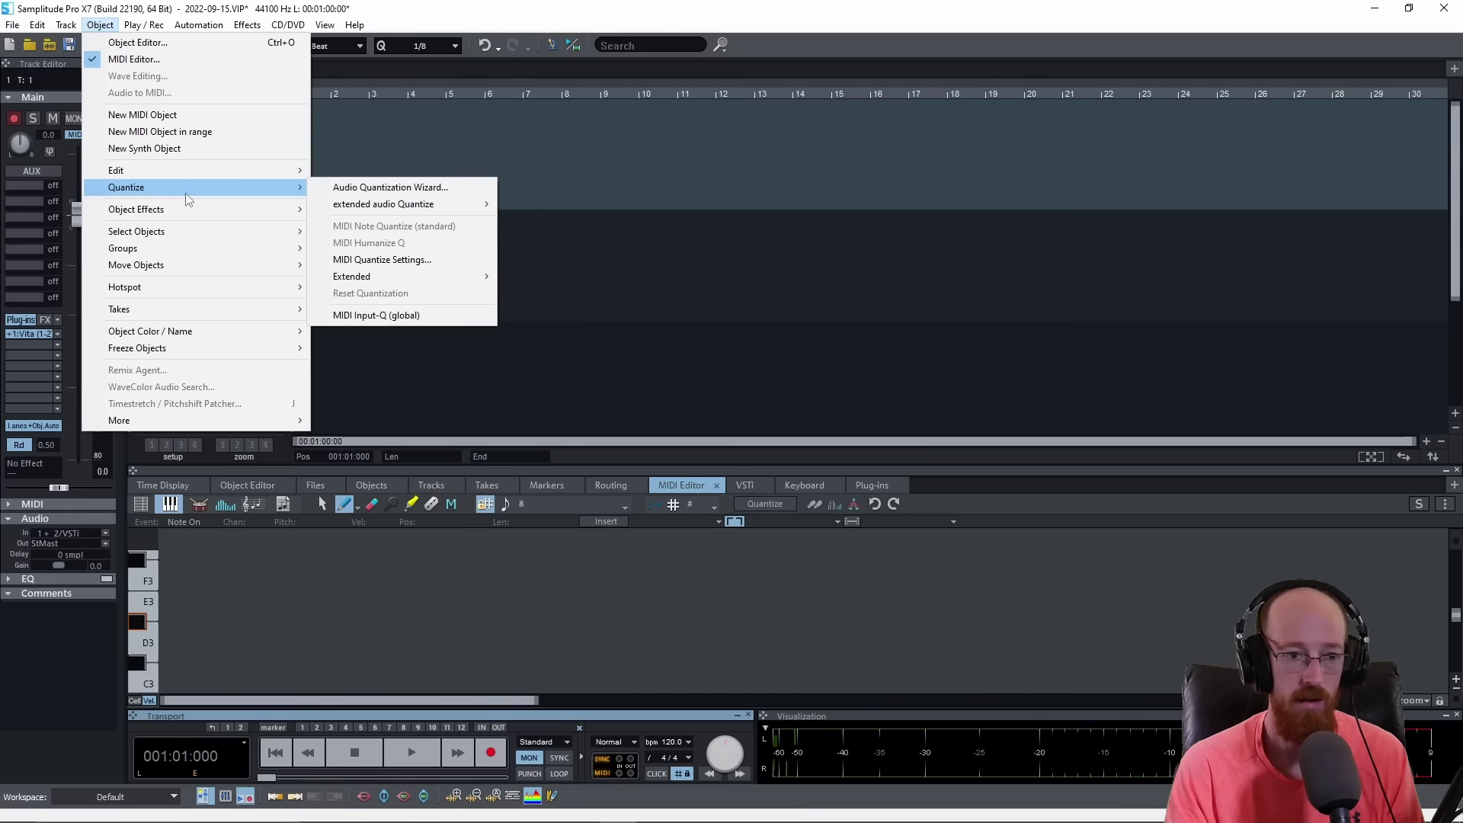
pyautogui.click(219, 119)
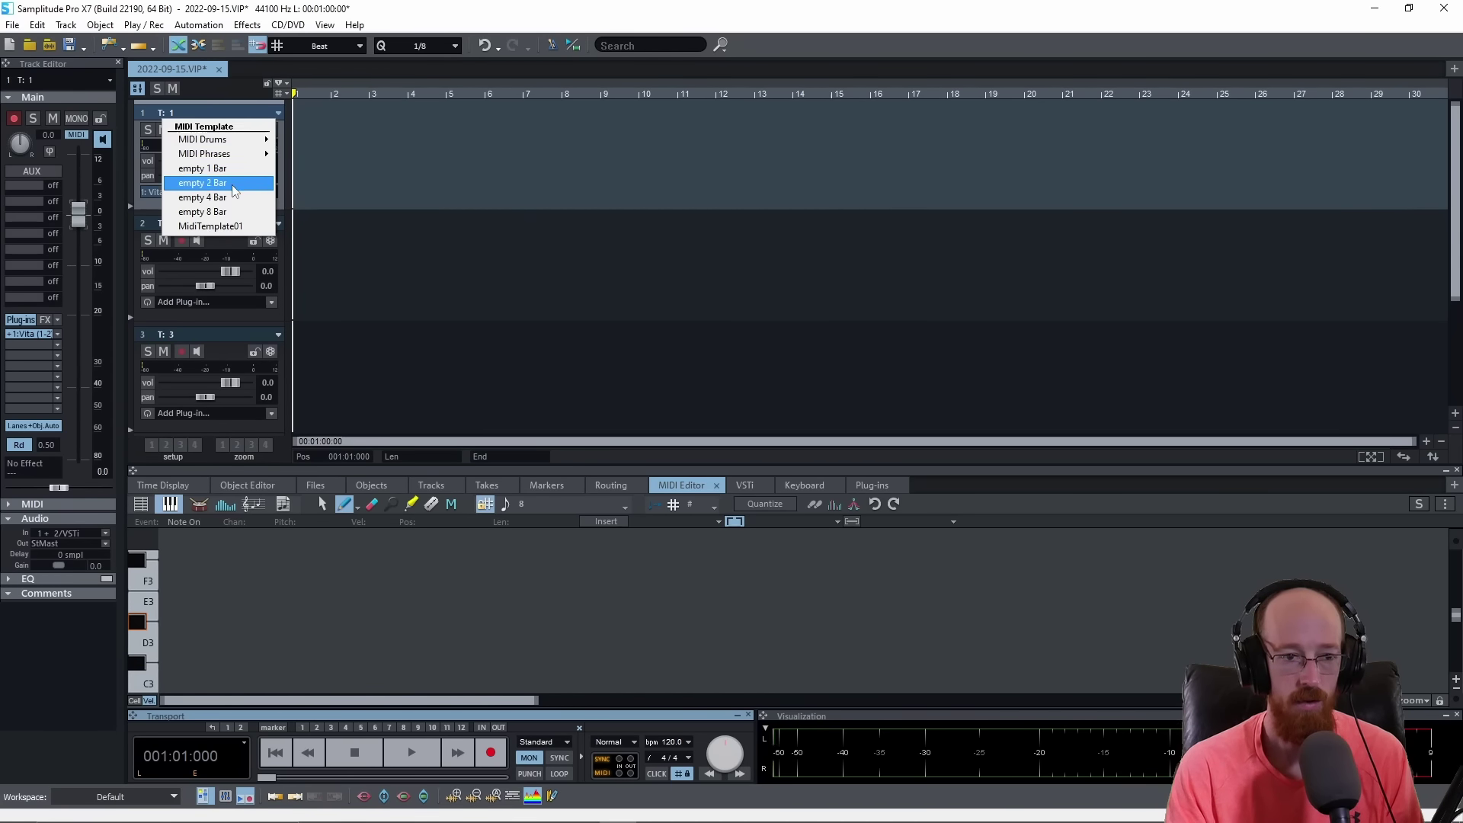
pyautogui.click(232, 184)
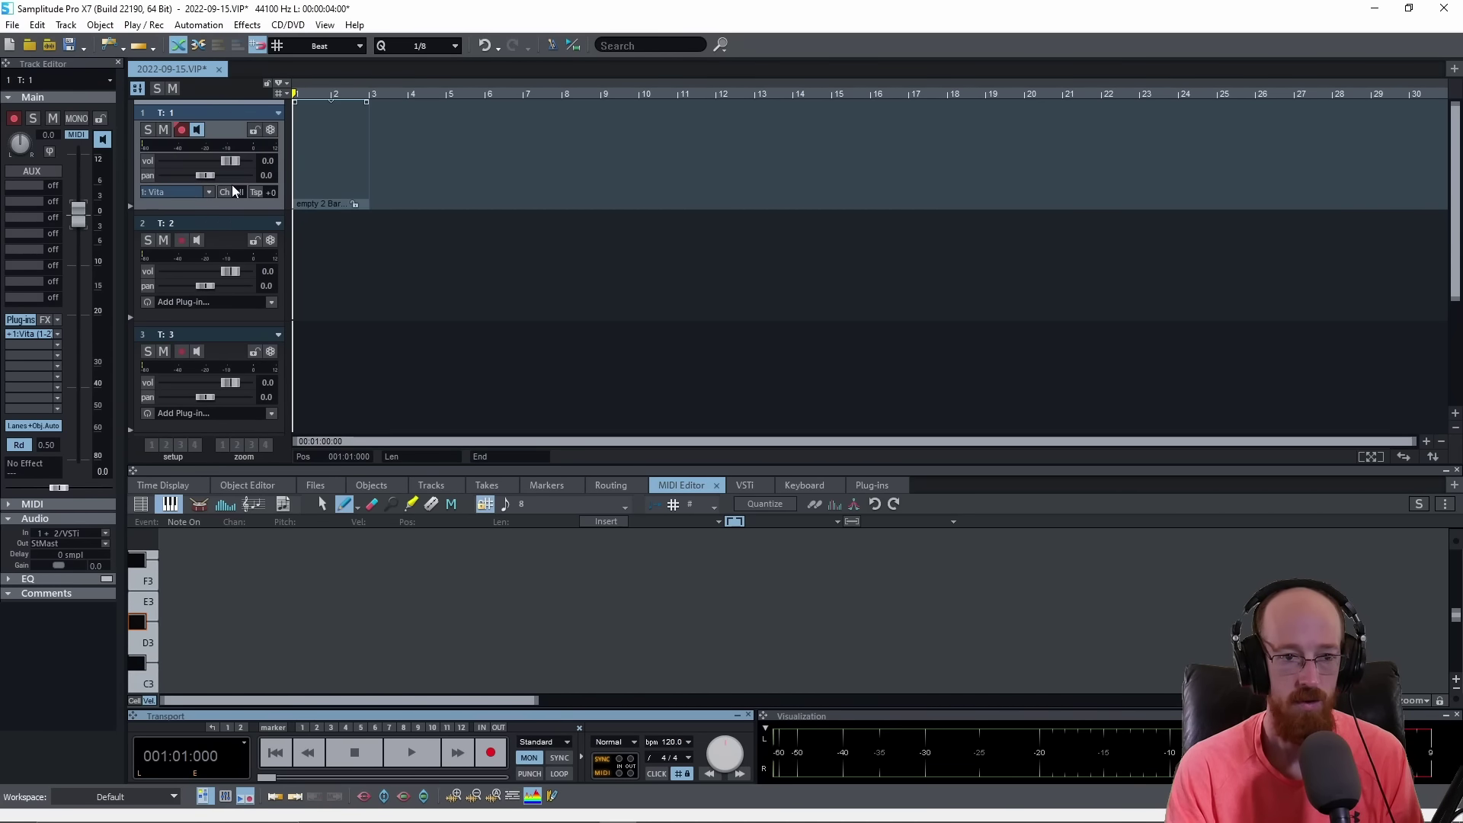
pyautogui.doubleClick(341, 178)
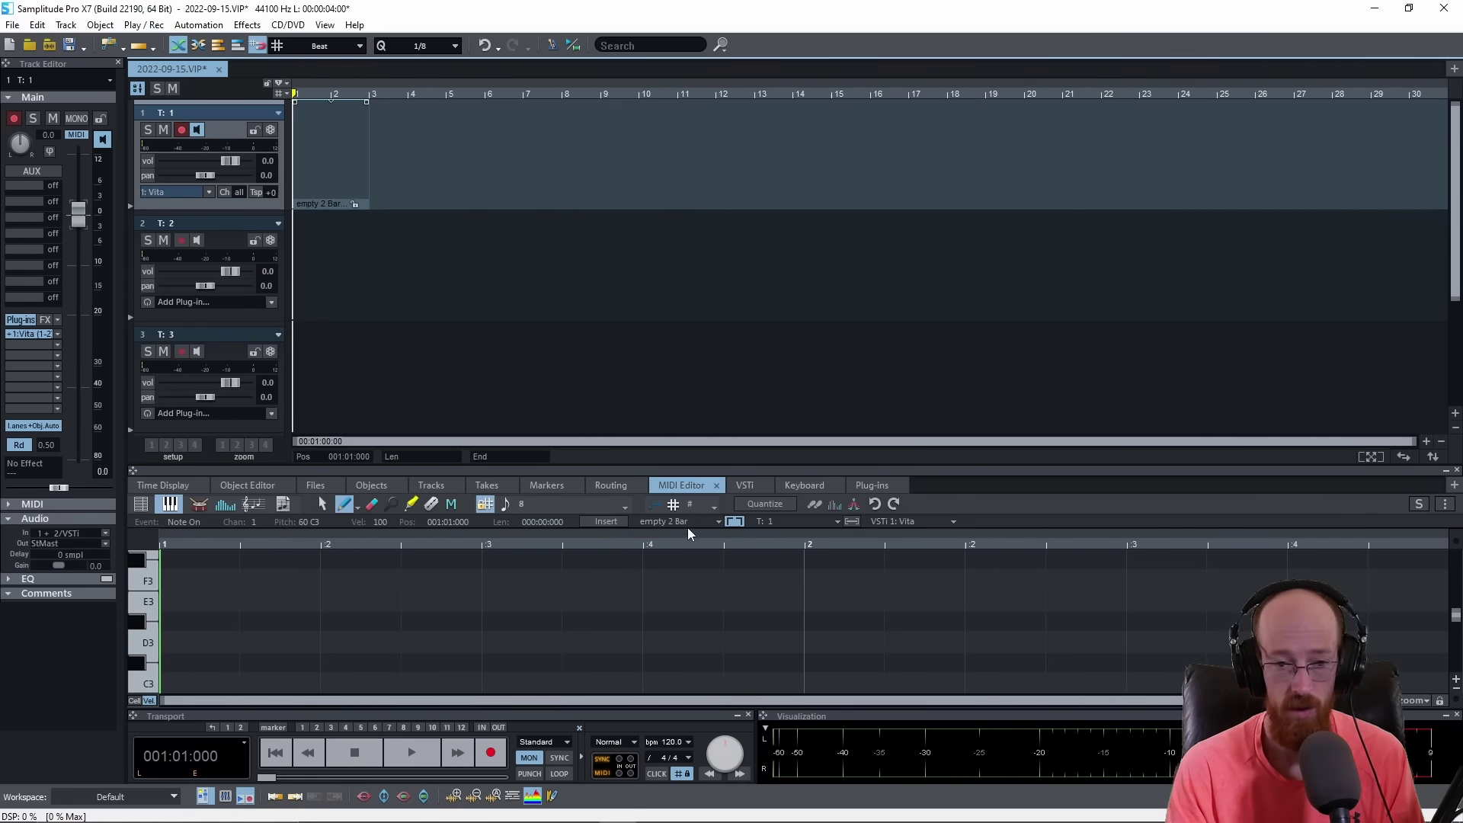
# Enlarge the piano roll and look through the Routing, Markers and Takes panels
pyautogui.moveTo(684, 470); pyautogui.dragTo(679, 256)
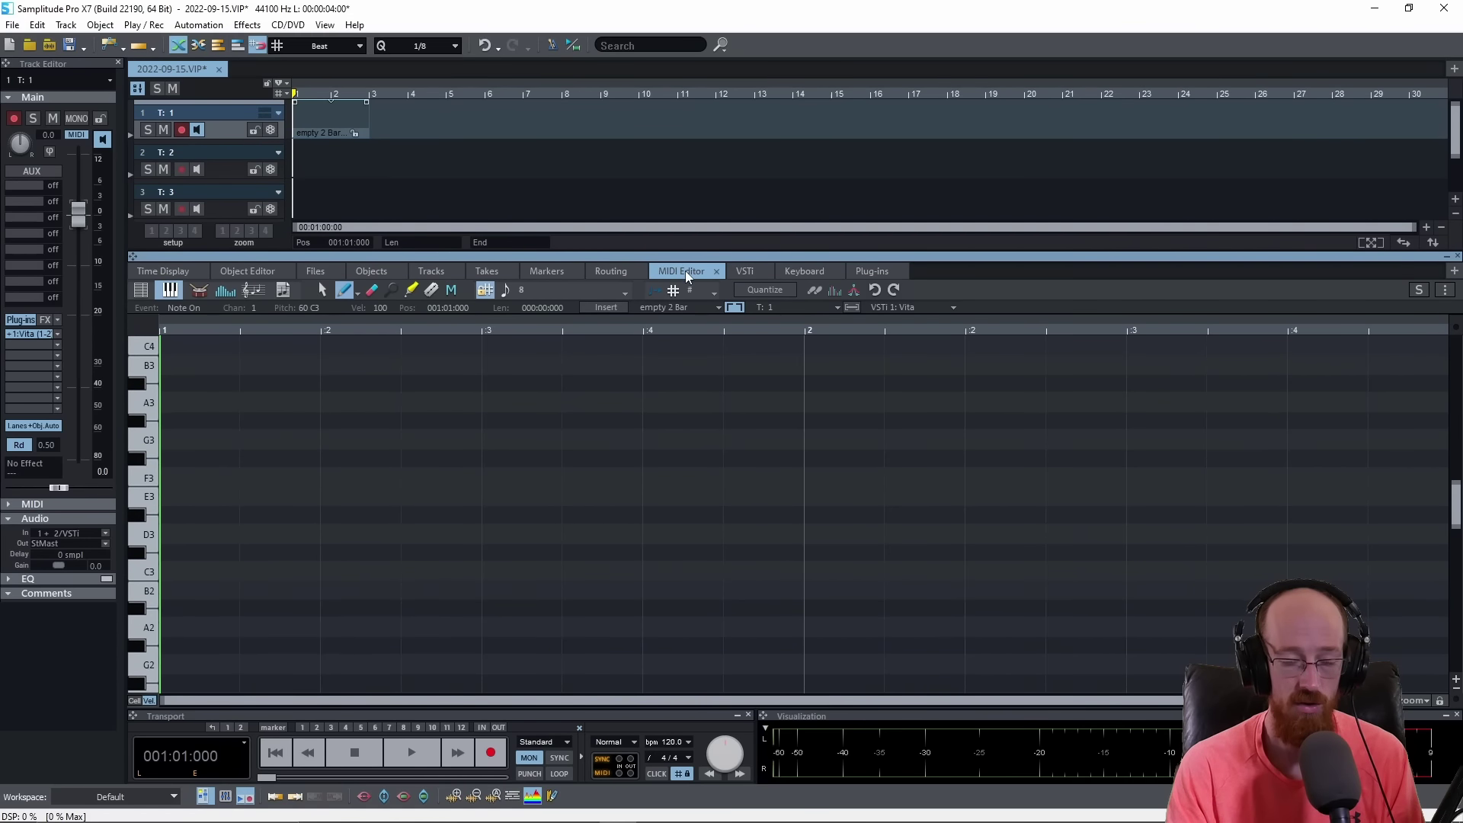
pyautogui.click(611, 271)
pyautogui.click(556, 272)
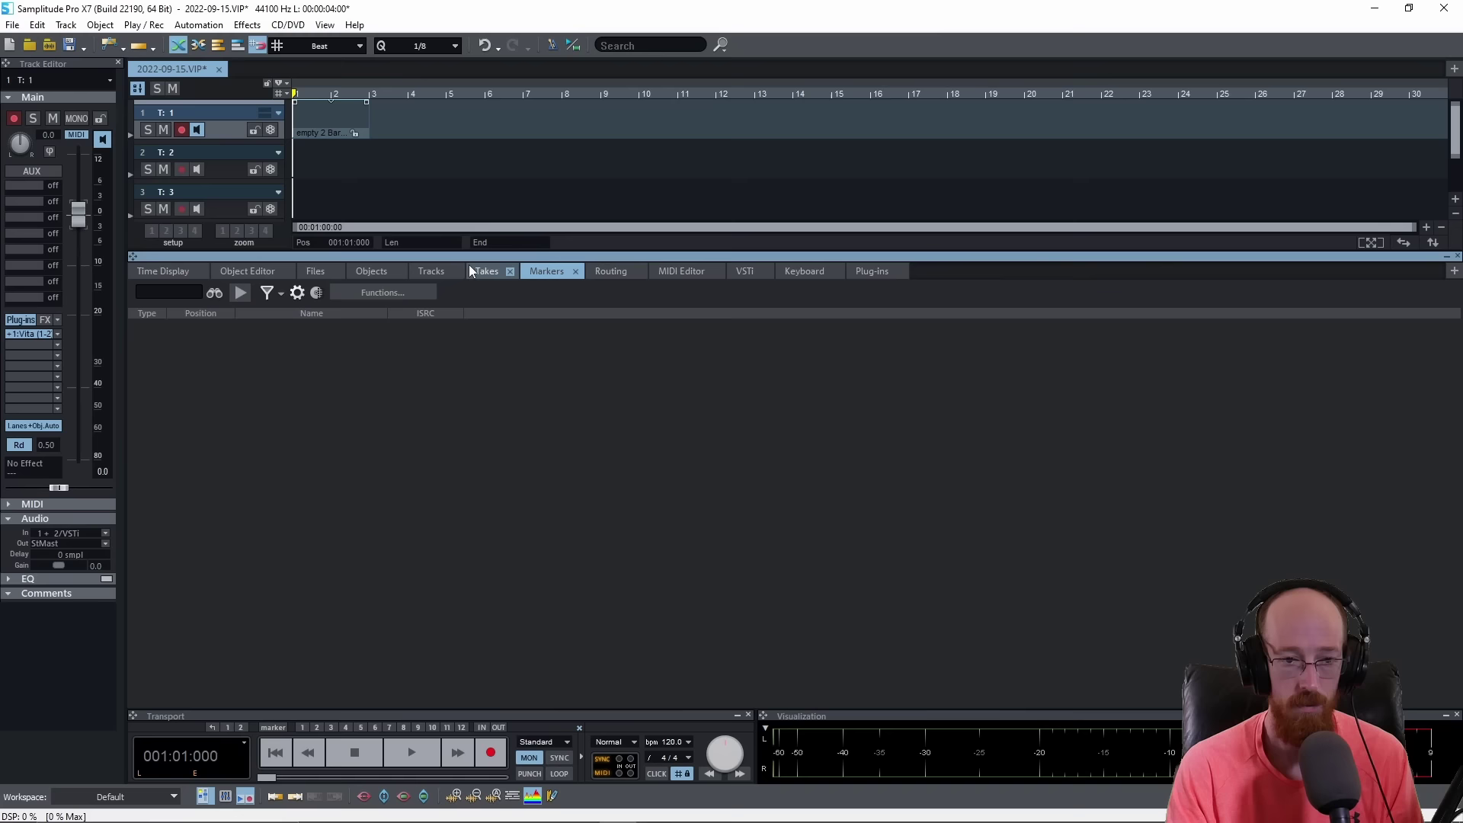
pyautogui.click(478, 269)
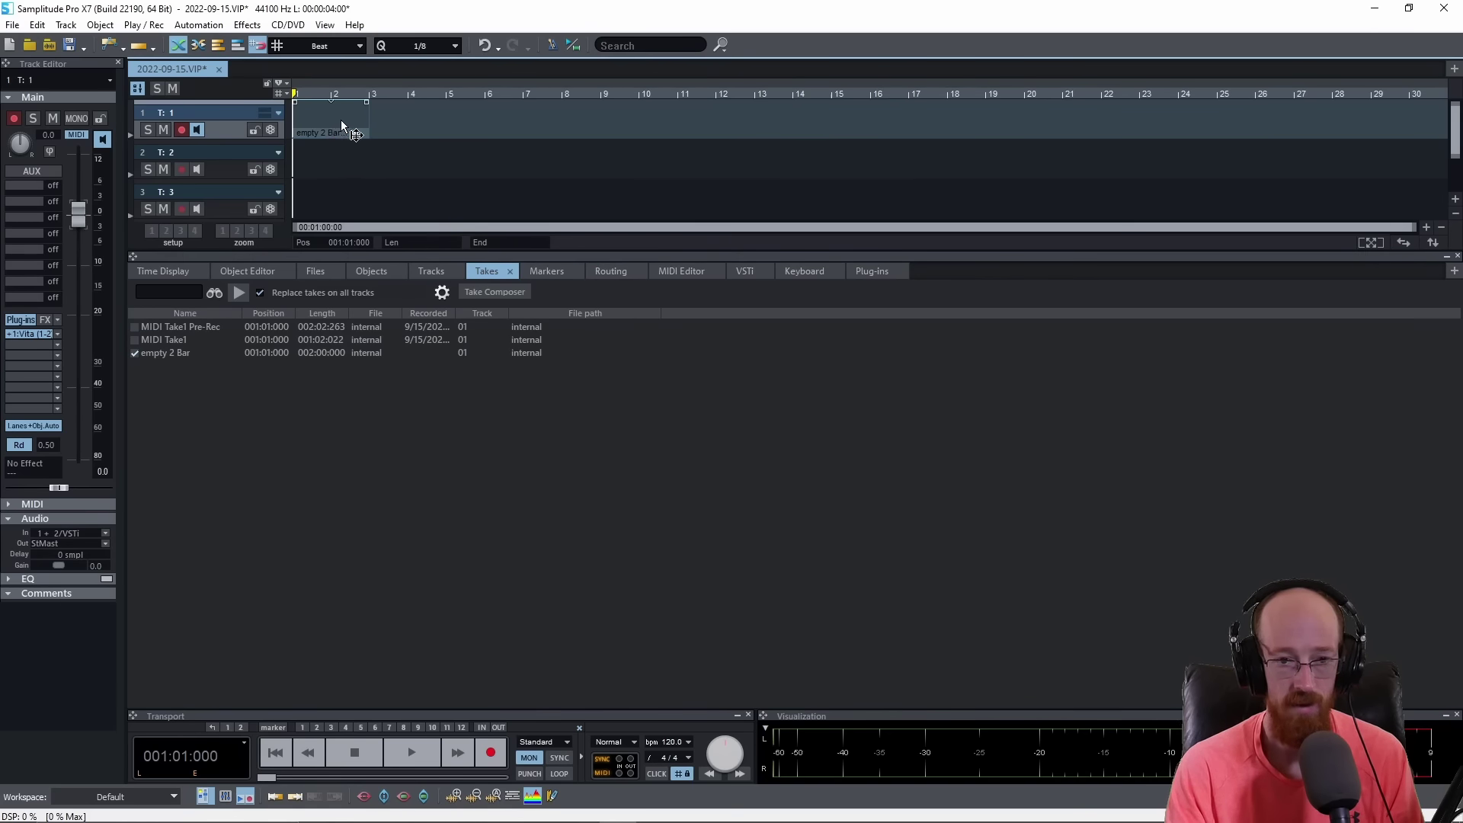
# Draw a C3 note from bar 1 beat 1 to beat 2 in the MIDI Editor
pyautogui.click(681, 271)
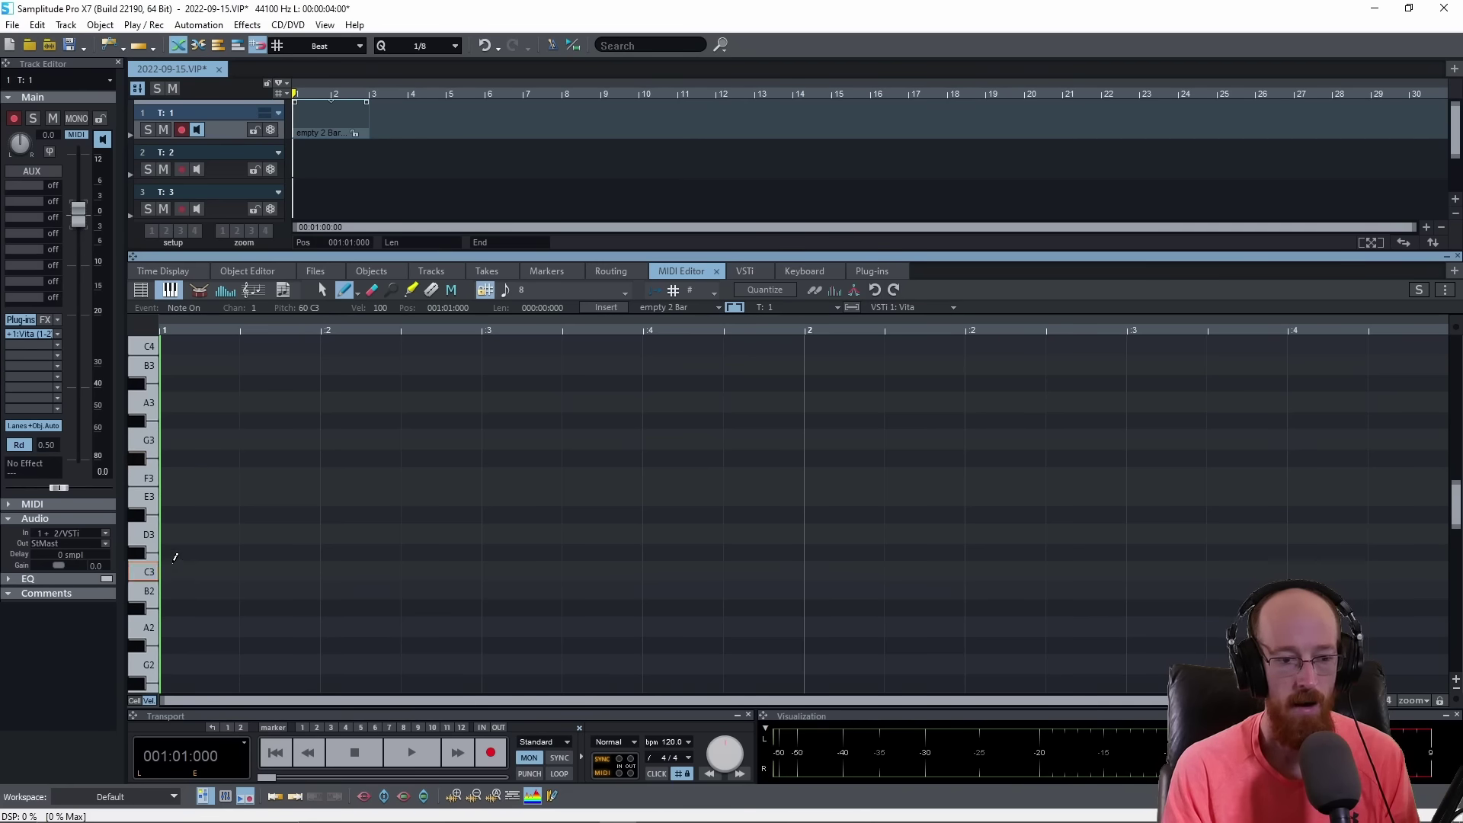
pyautogui.moveTo(181, 566)
pyautogui.mouseDown()
pyautogui.moveTo(488, 561)
pyautogui.moveTo(348, 563)
pyautogui.mouseUp()
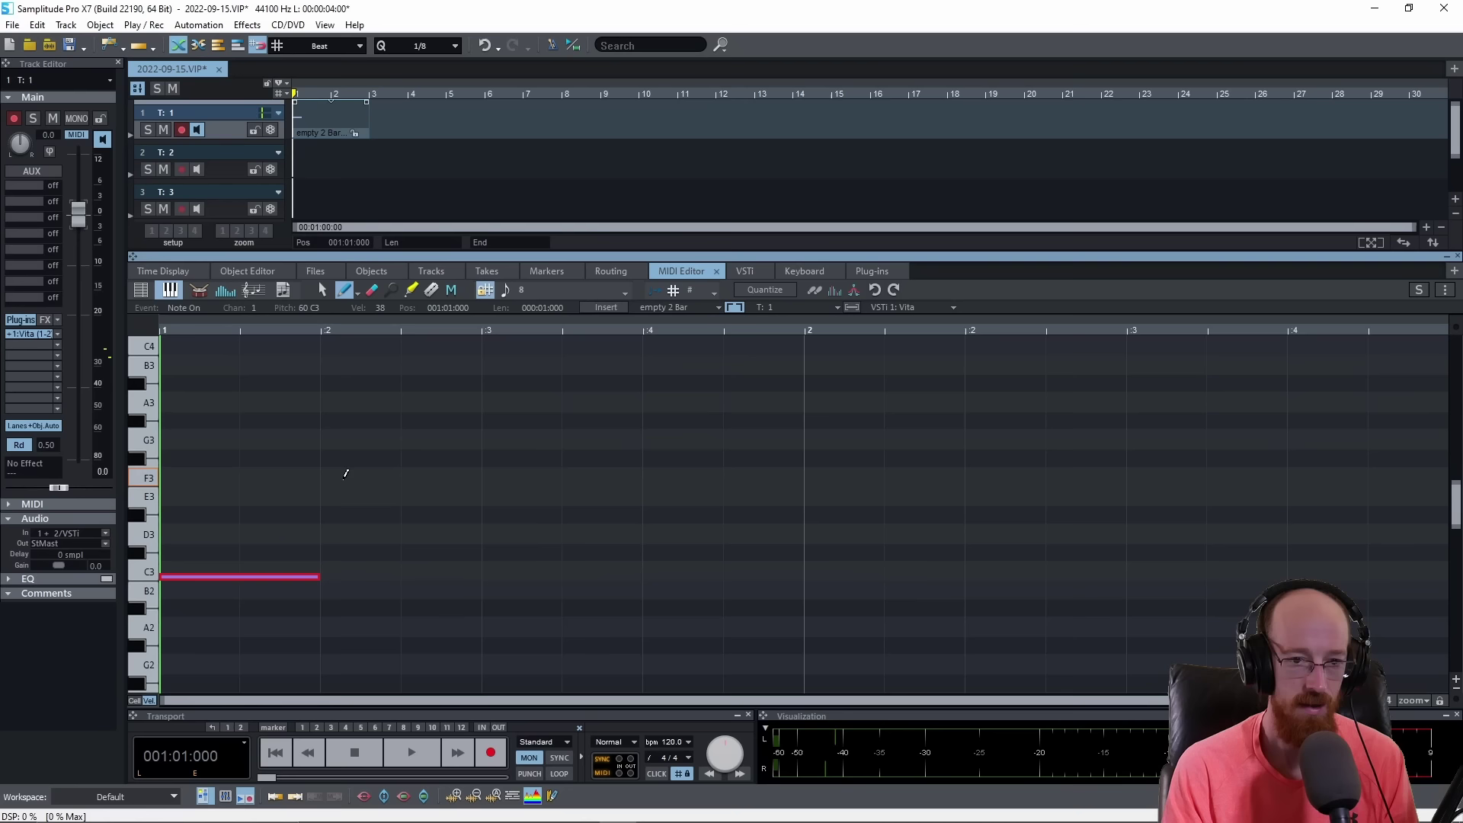
pyautogui.click(528, 294)
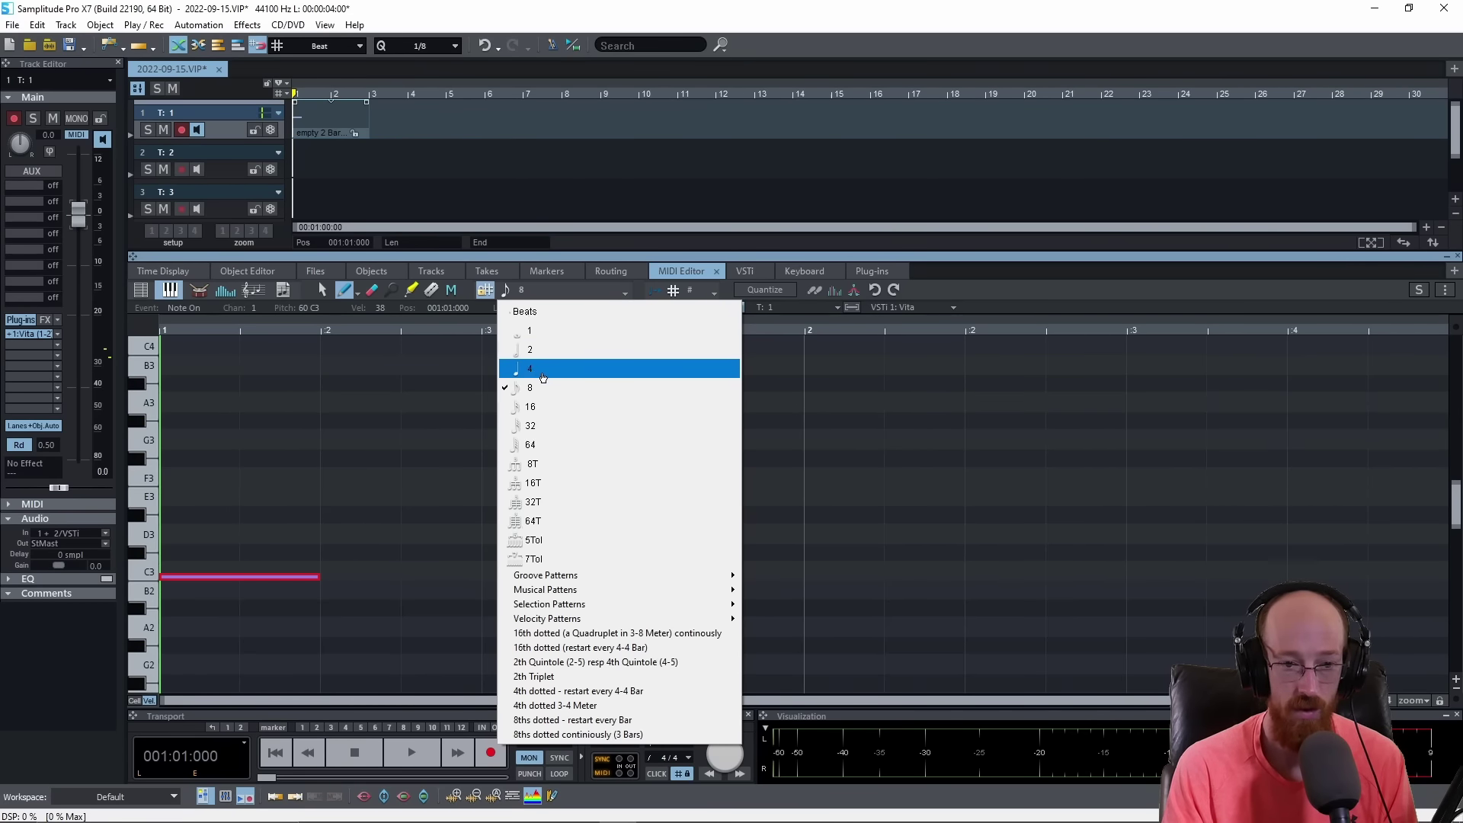
pyautogui.click(302, 578)
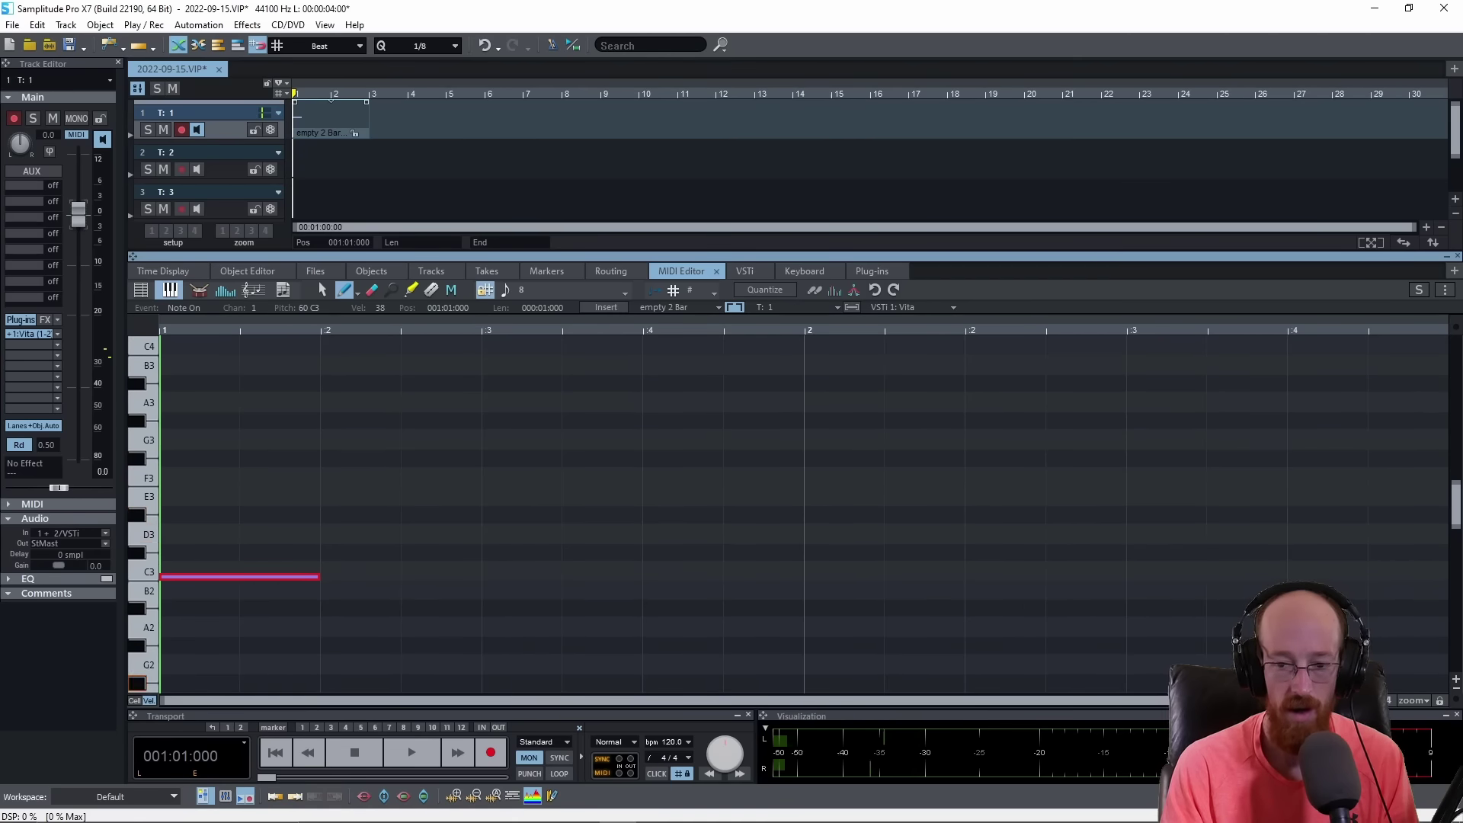
pyautogui.moveTo(1433, 700); pyautogui.dragTo(1372, 700)
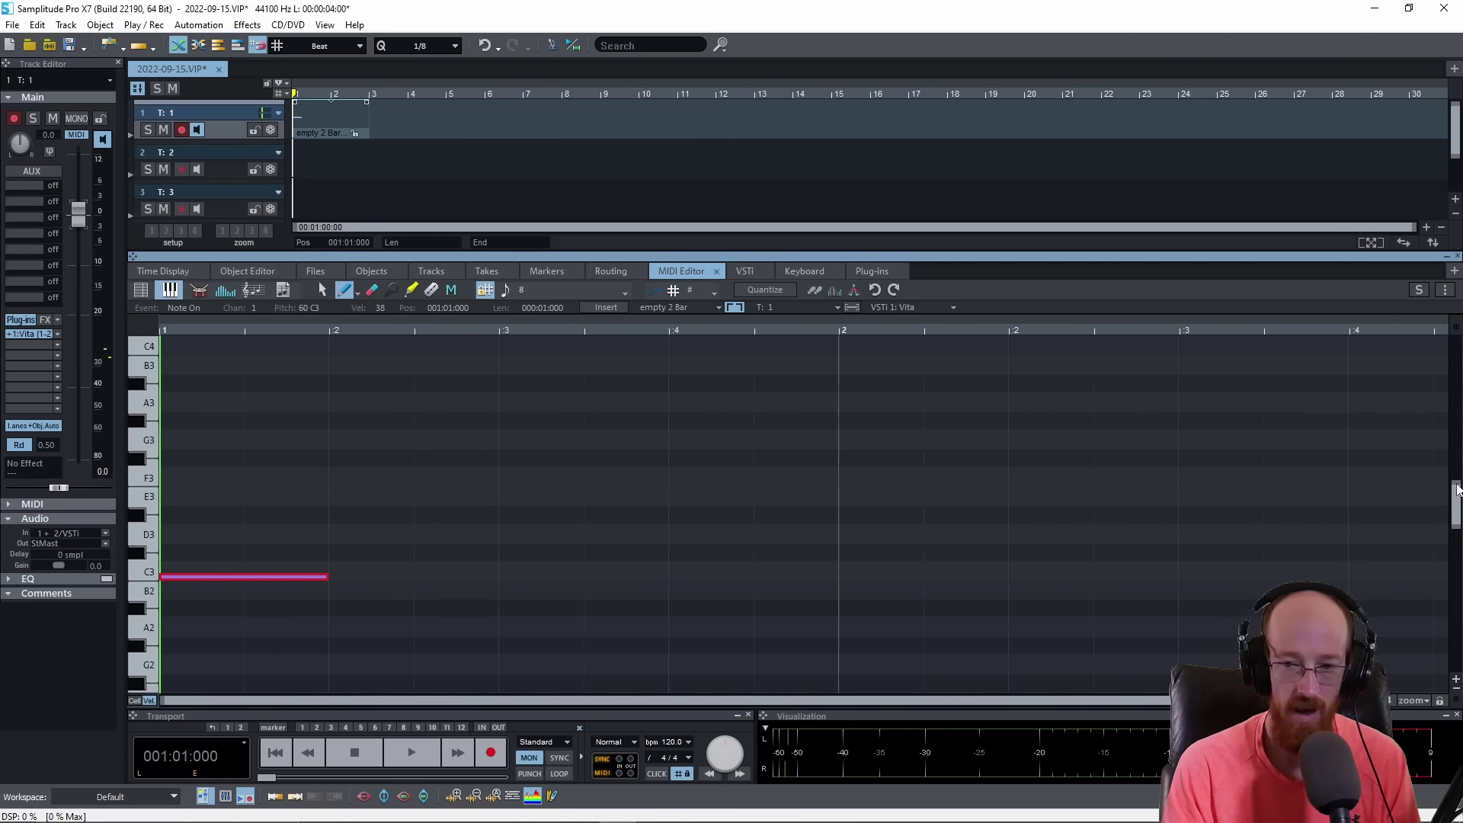
pyautogui.moveTo(1457, 489)
pyautogui.mouseDown()
pyautogui.moveTo(1456, 509)
pyautogui.moveTo(1456, 468)
pyautogui.mouseUp()
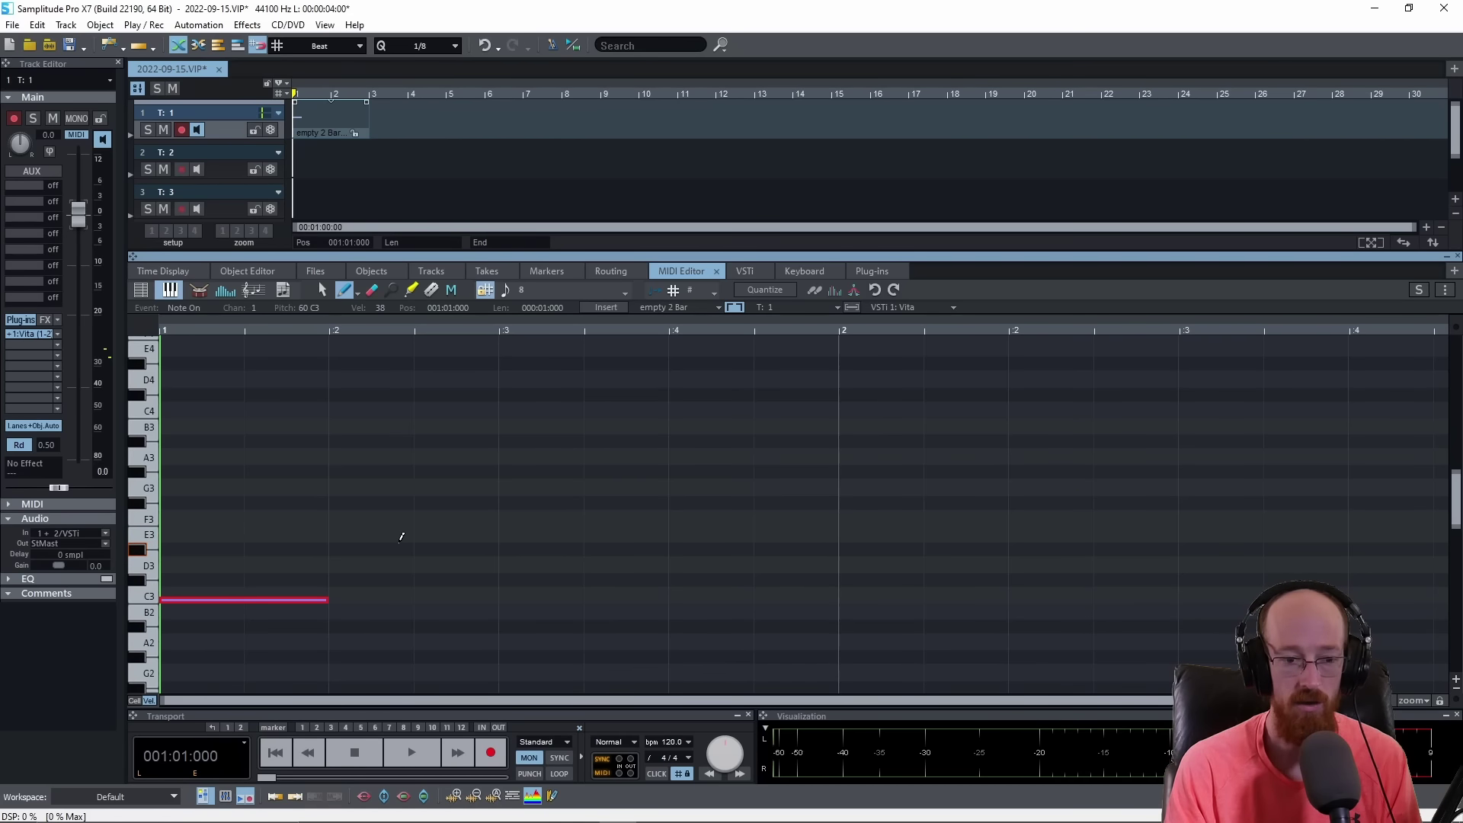
pyautogui.scroll(4, 401, 537)
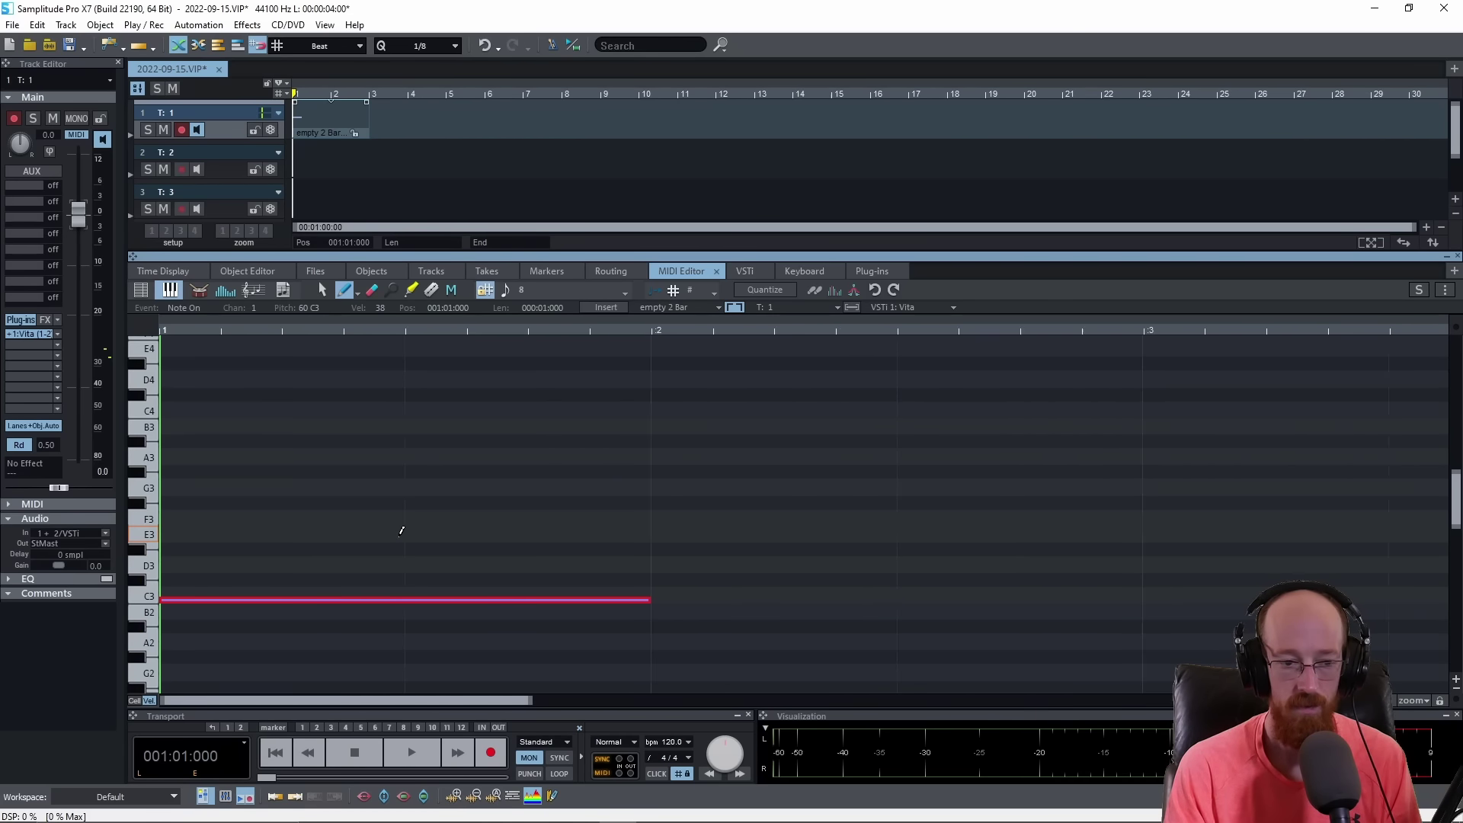
pyautogui.scroll(-3, 402, 531)
pyautogui.scroll(6, 402, 531)
pyautogui.scroll(-3, 401, 531)
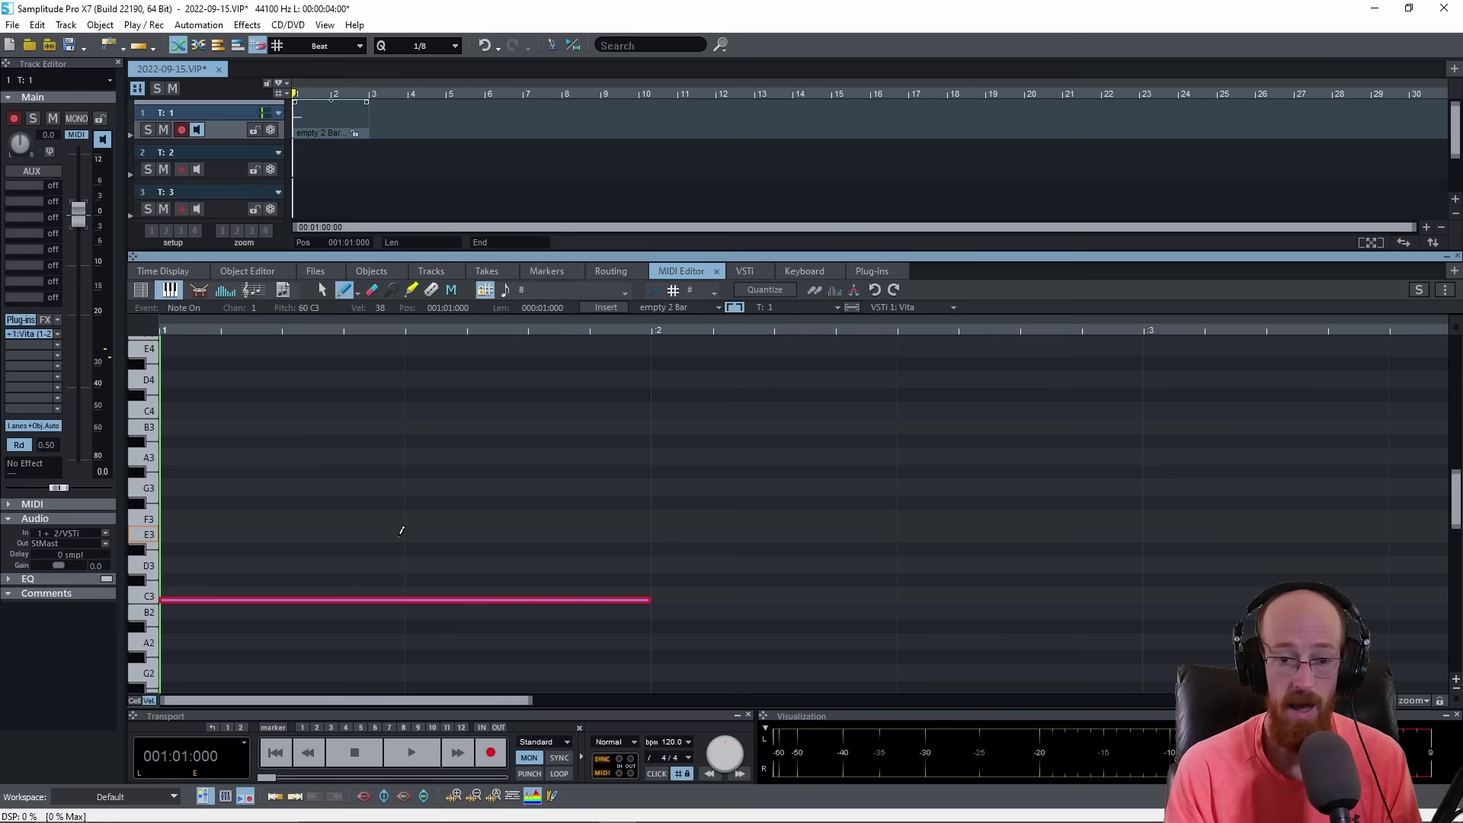
pyautogui.scroll(-1, 402, 531)
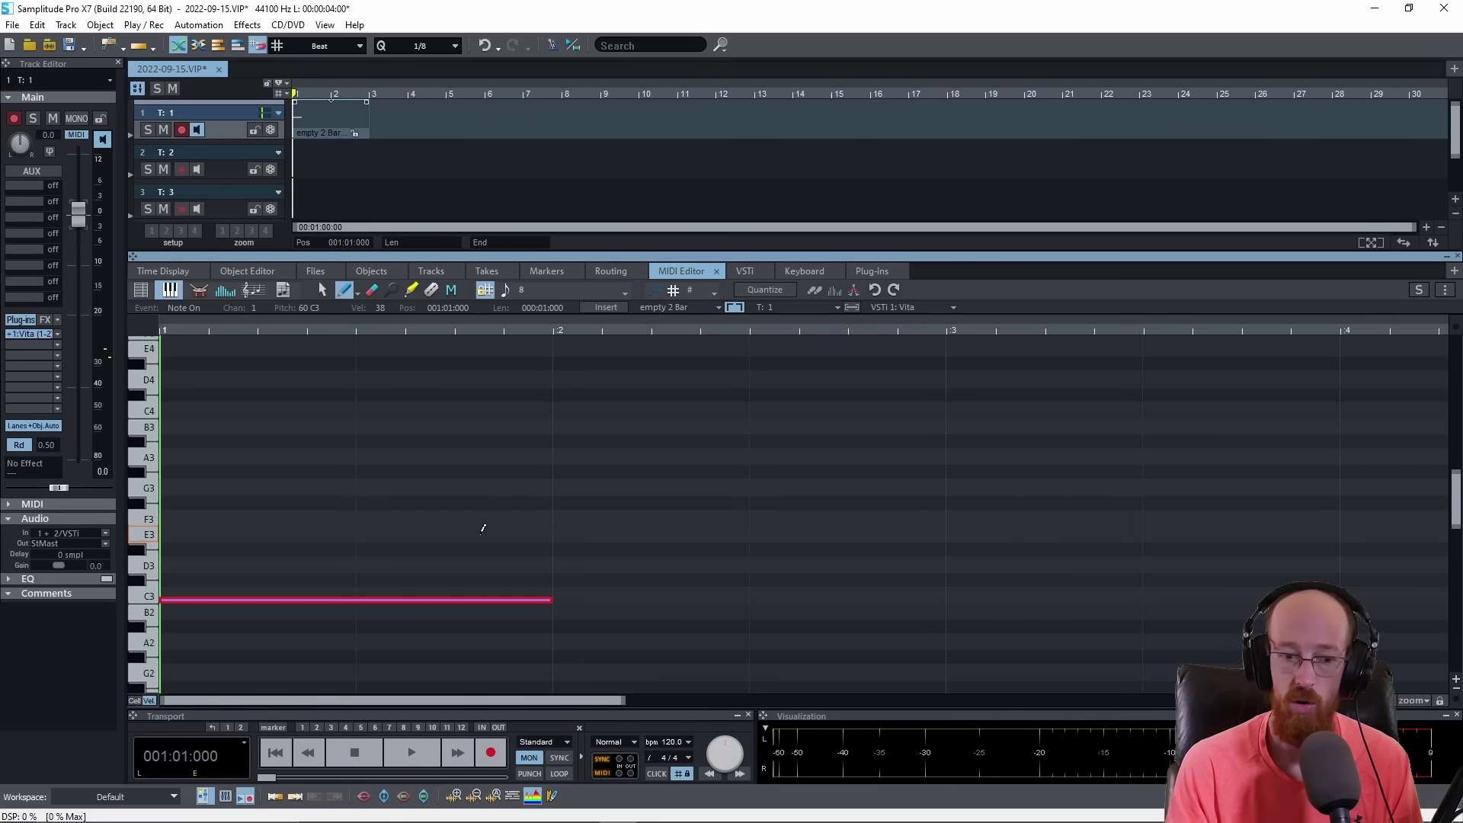
pyautogui.scroll(-2, 482, 528)
pyautogui.scroll(5, 483, 528)
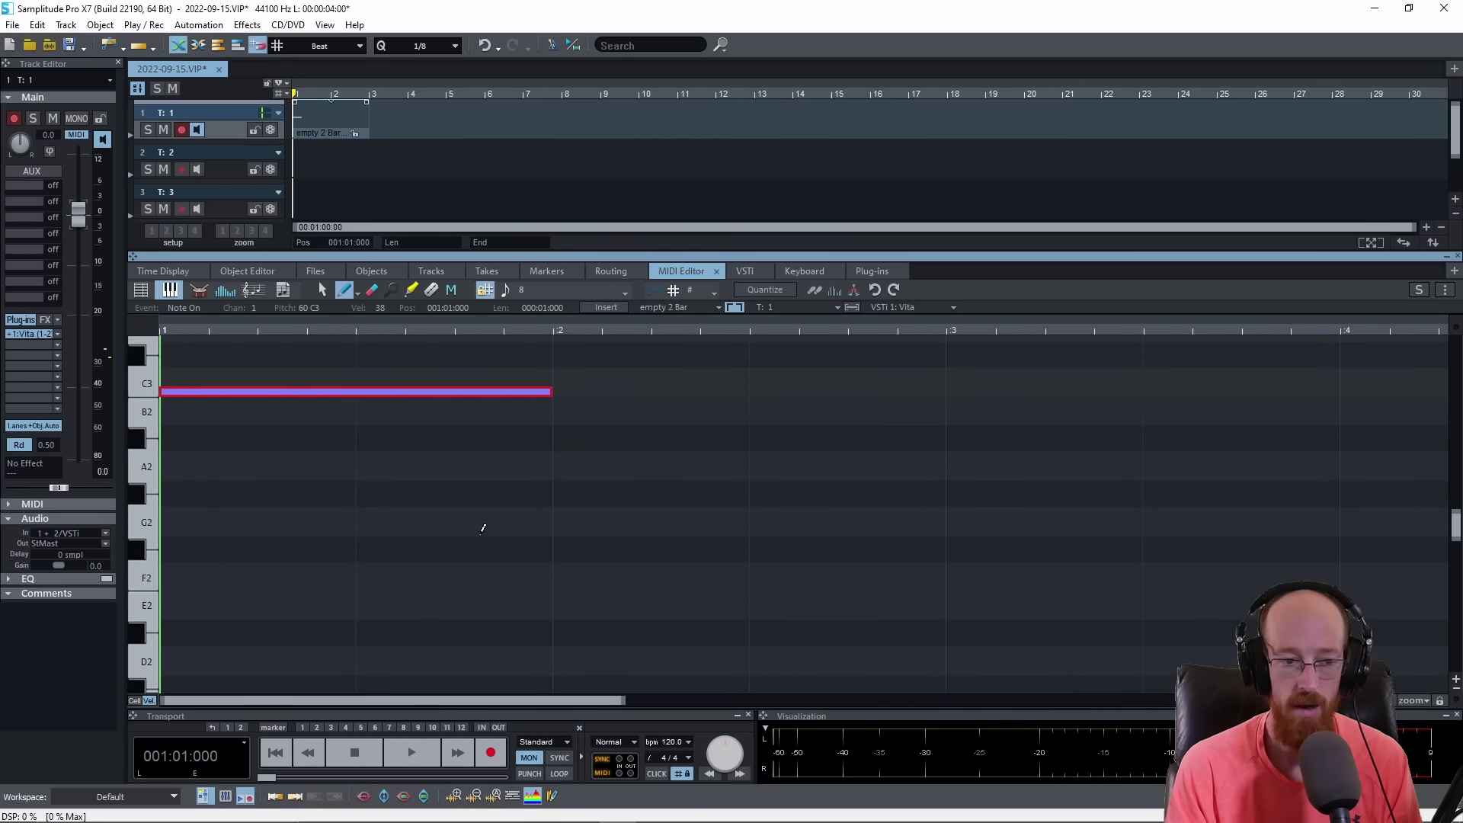
pyautogui.scroll(-4, 591, 548)
pyautogui.scroll(2, 592, 548)
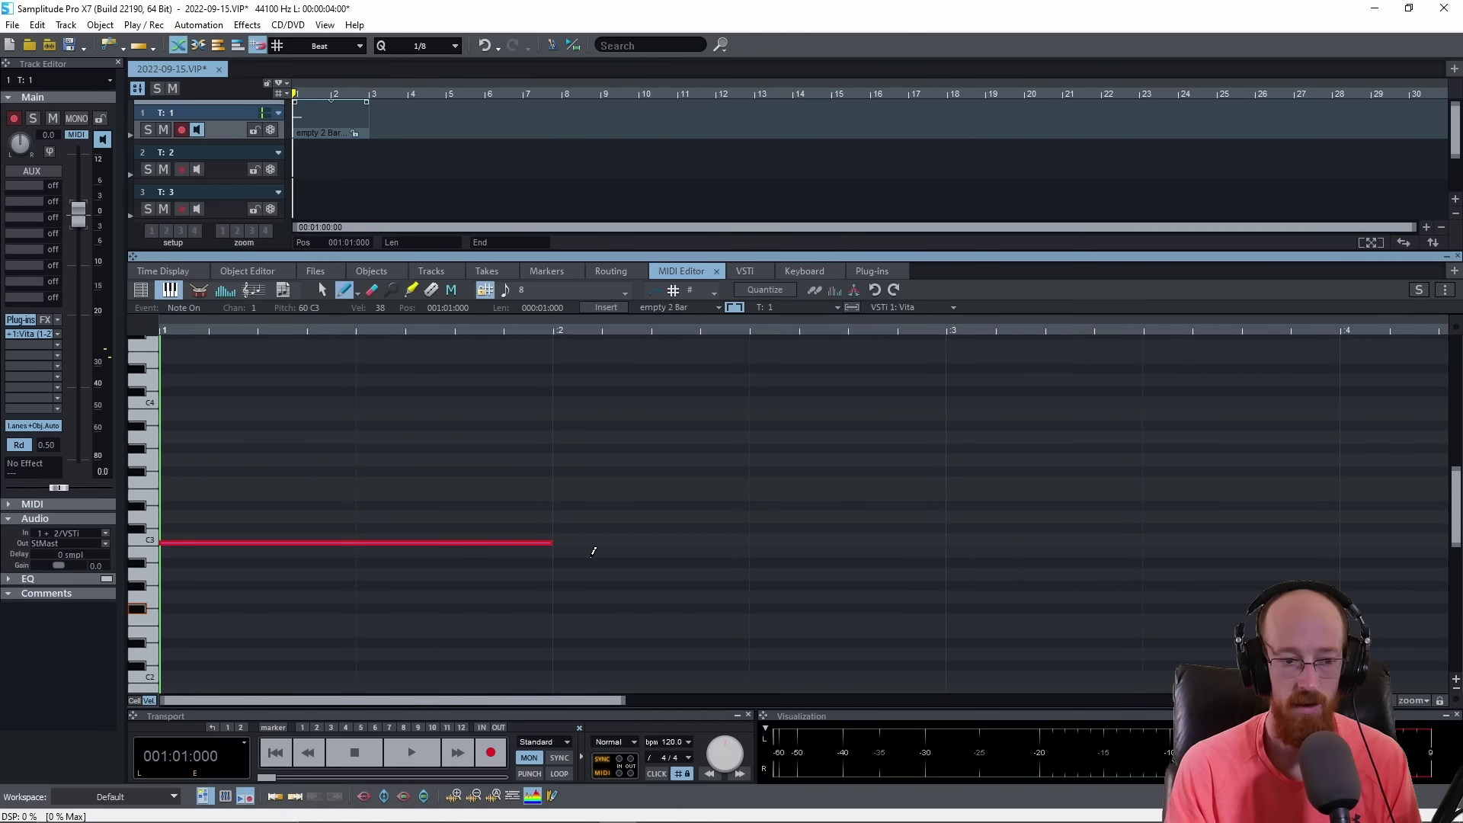
pyautogui.scroll(2, 593, 550)
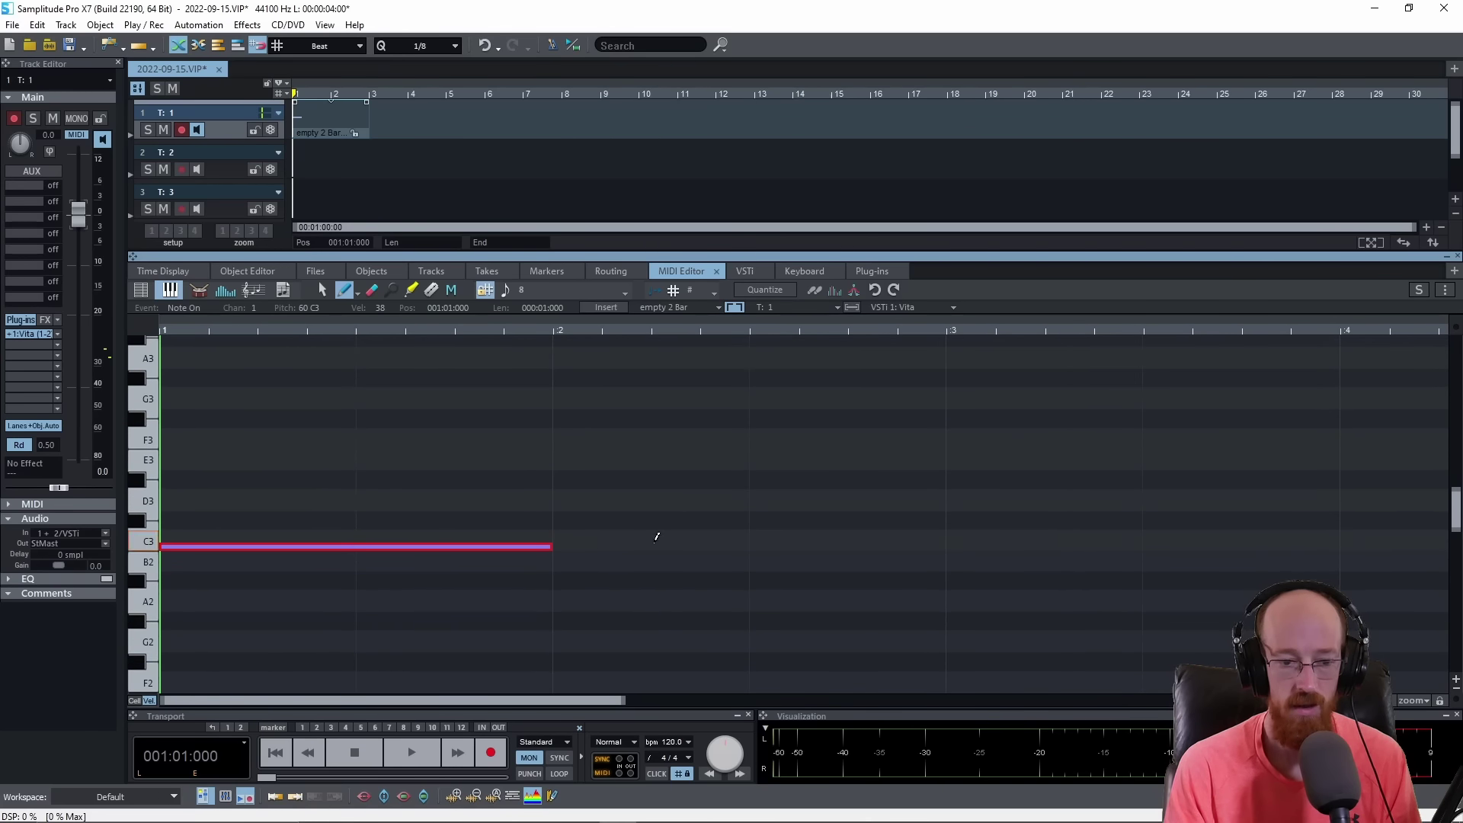
pyautogui.scroll(-3, 634, 492)
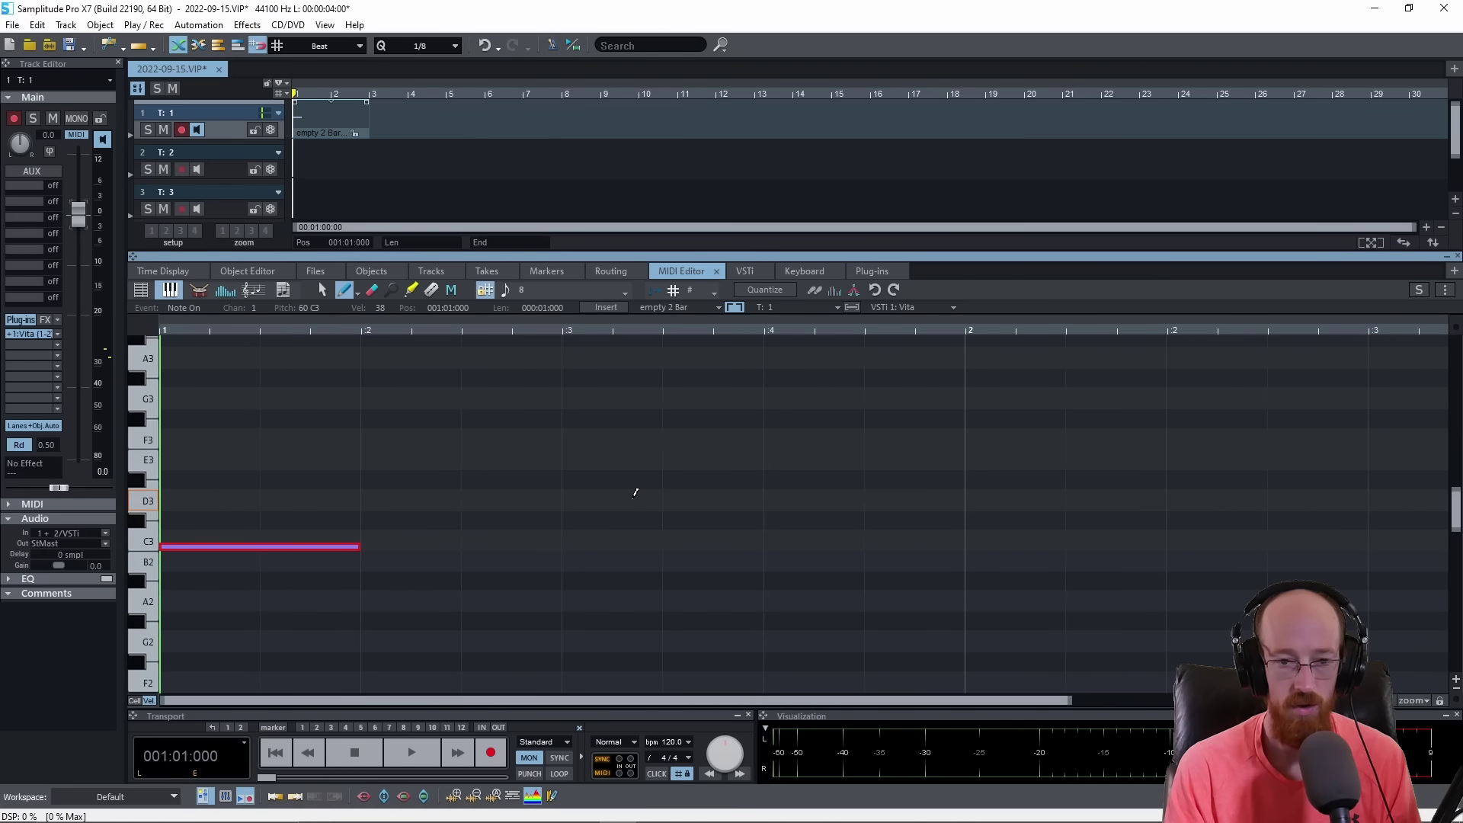
pyautogui.scroll(-1, 635, 492)
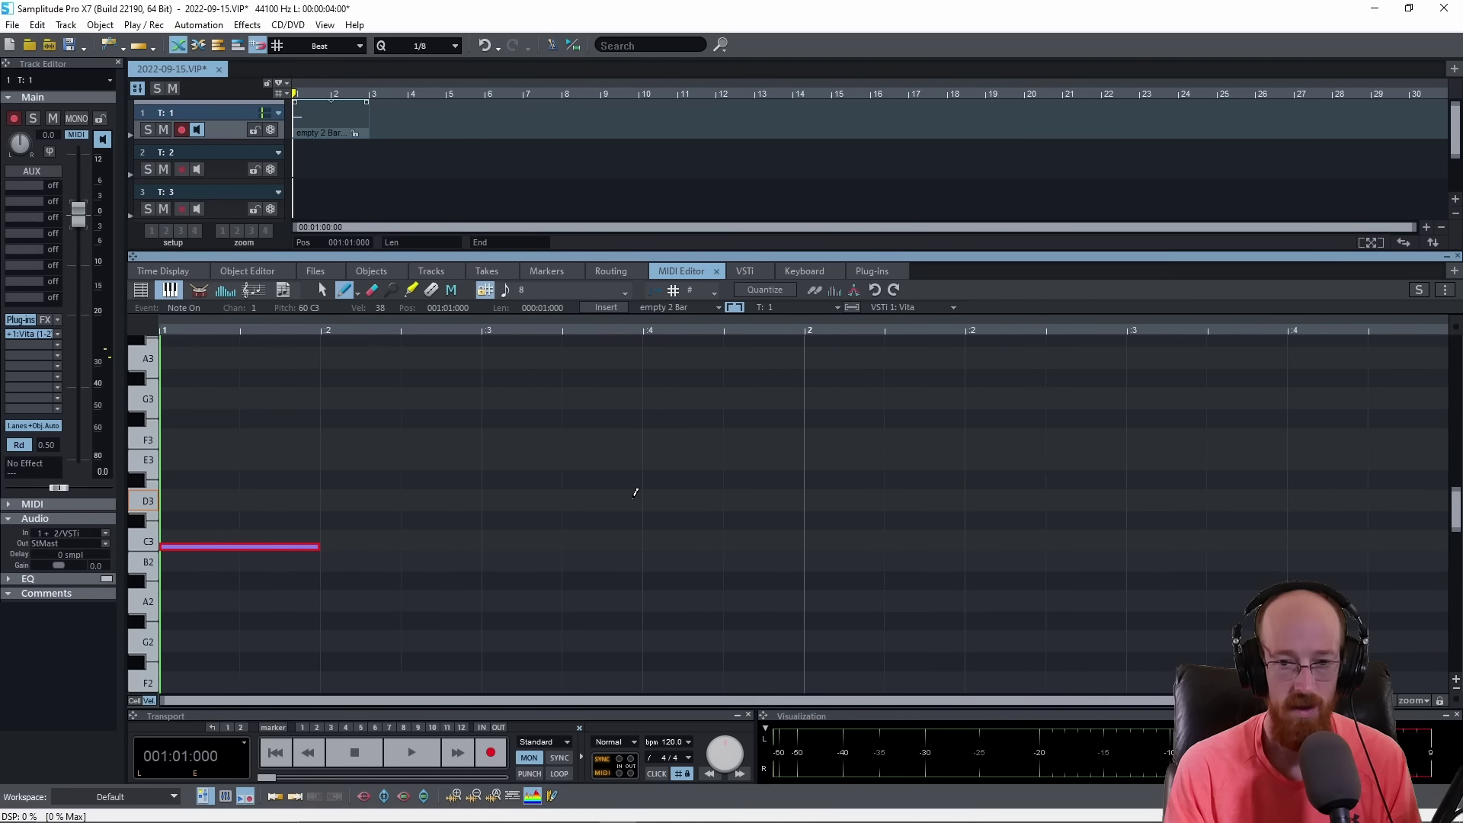
pyautogui.scroll(1, 634, 492)
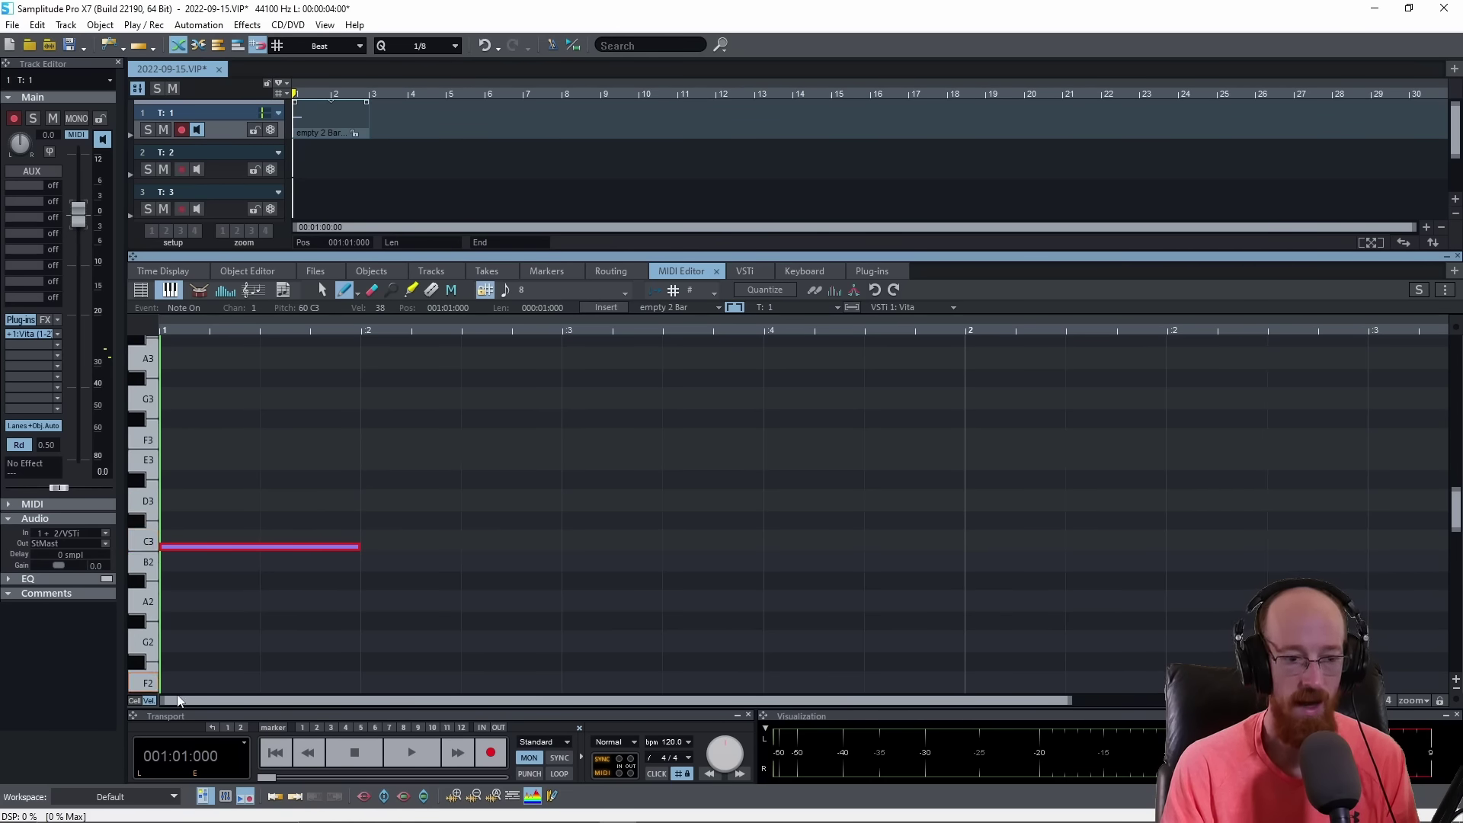
# Add one-beat D#3, G3 and D#3 notes on beats 2, 3 and 4 of bar 1
pyautogui.click(148, 701)
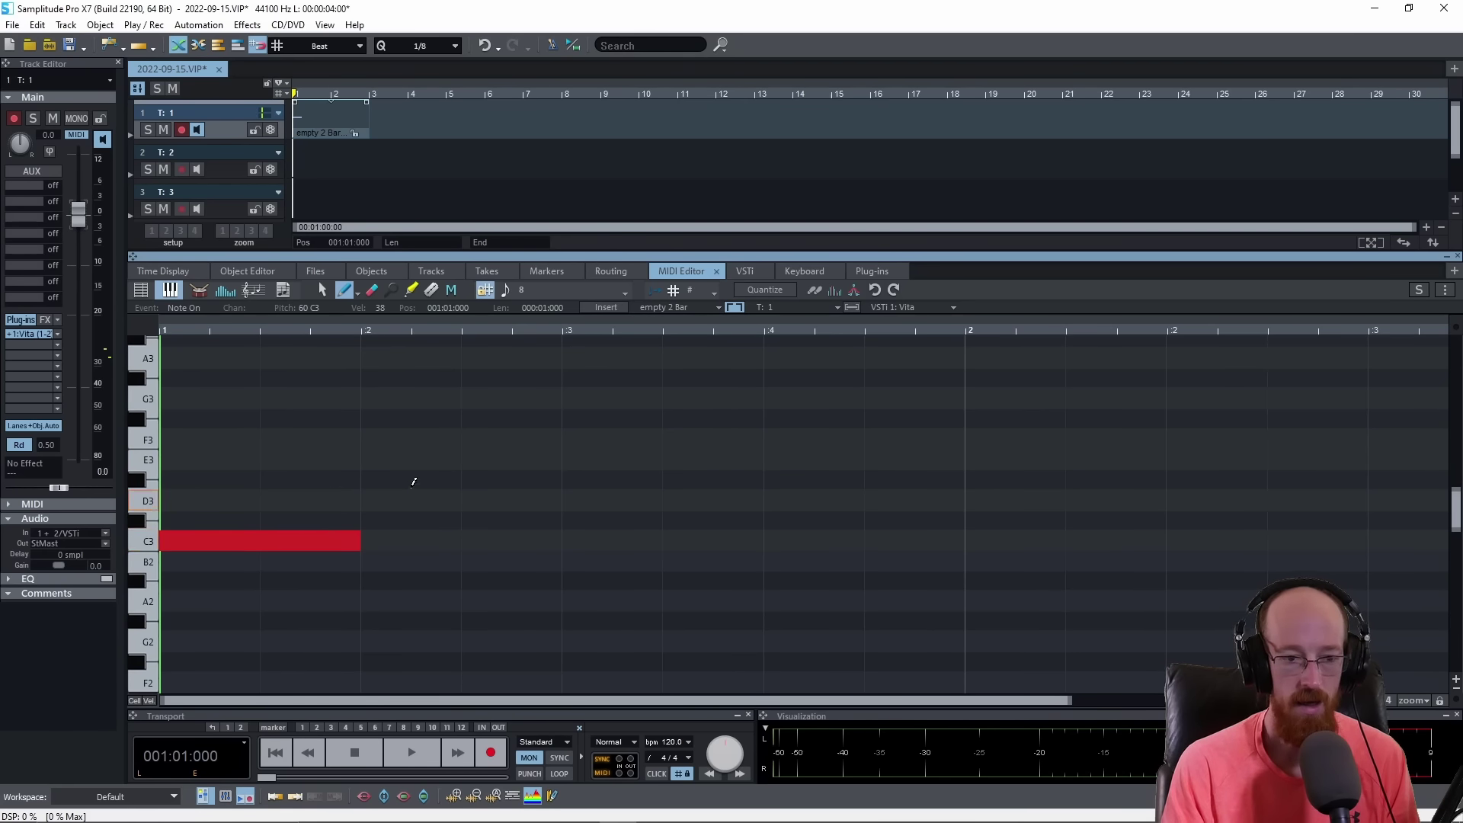
pyautogui.click(378, 480)
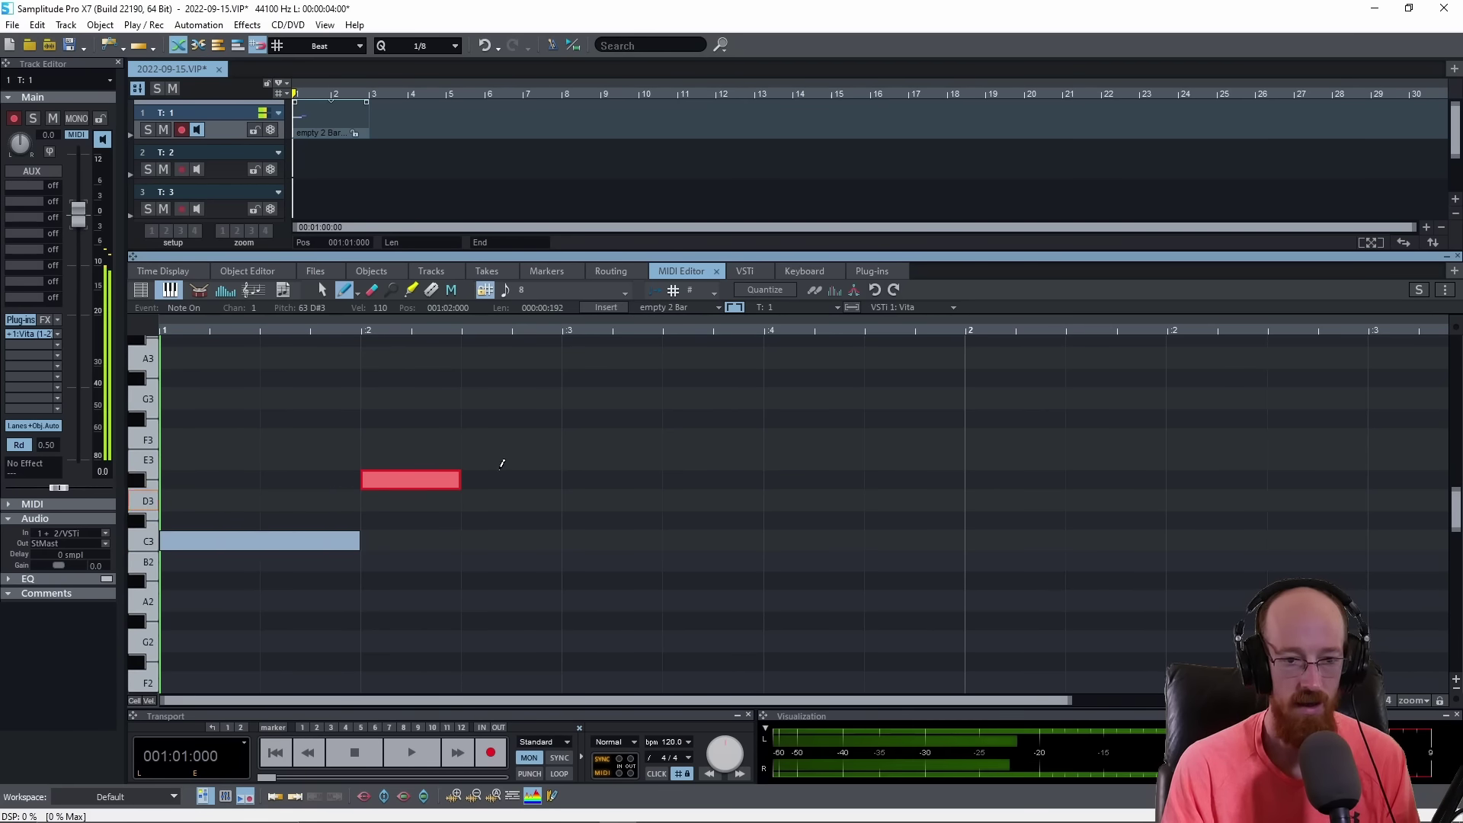
pyautogui.moveTo(459, 480); pyautogui.dragTo(561, 480)
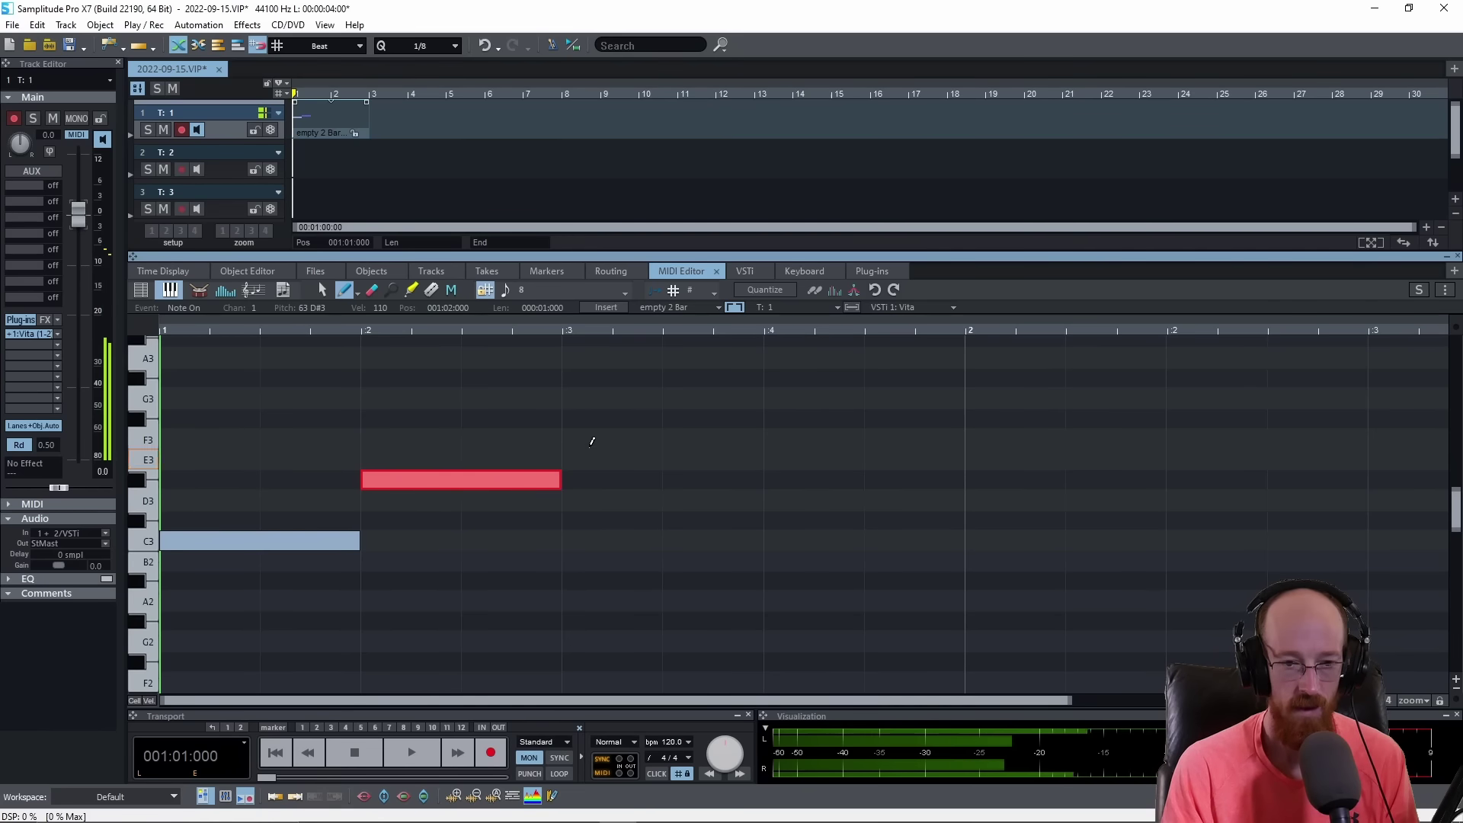
pyautogui.click(575, 398)
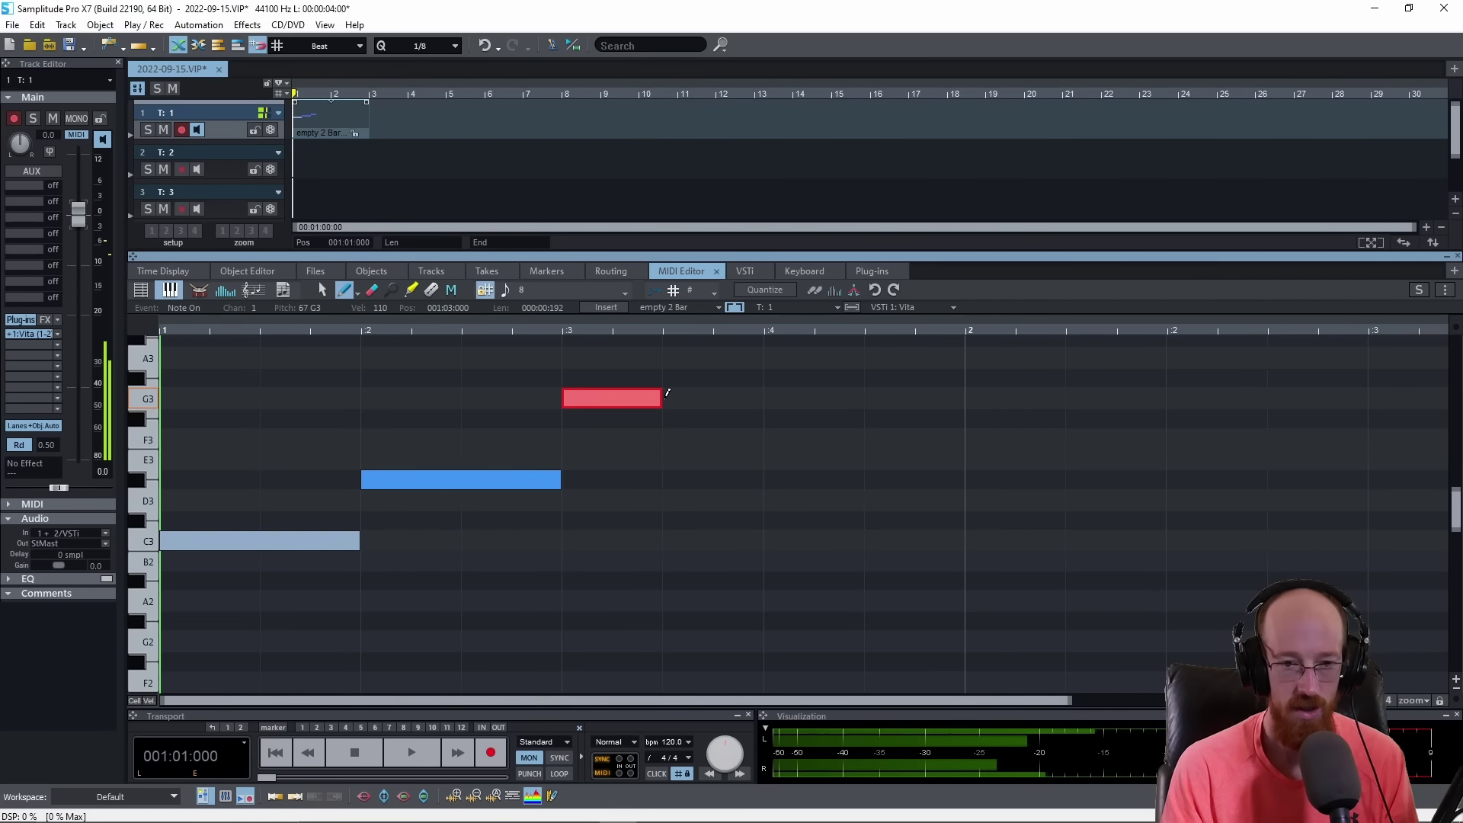
pyautogui.moveTo(666, 396); pyautogui.dragTo(762, 396)
pyautogui.click(768, 479)
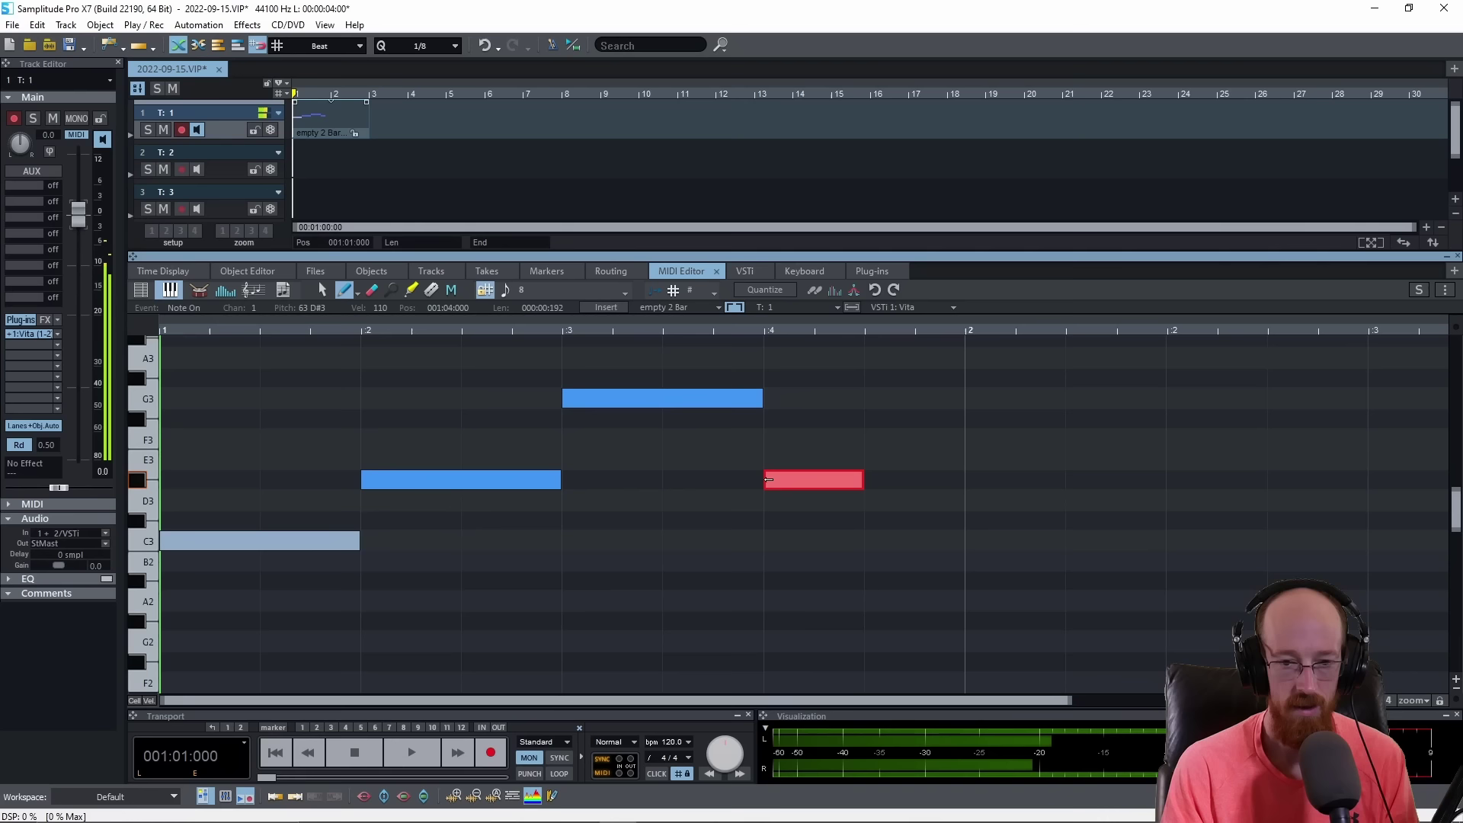
pyautogui.moveTo(859, 480); pyautogui.dragTo(963, 480)
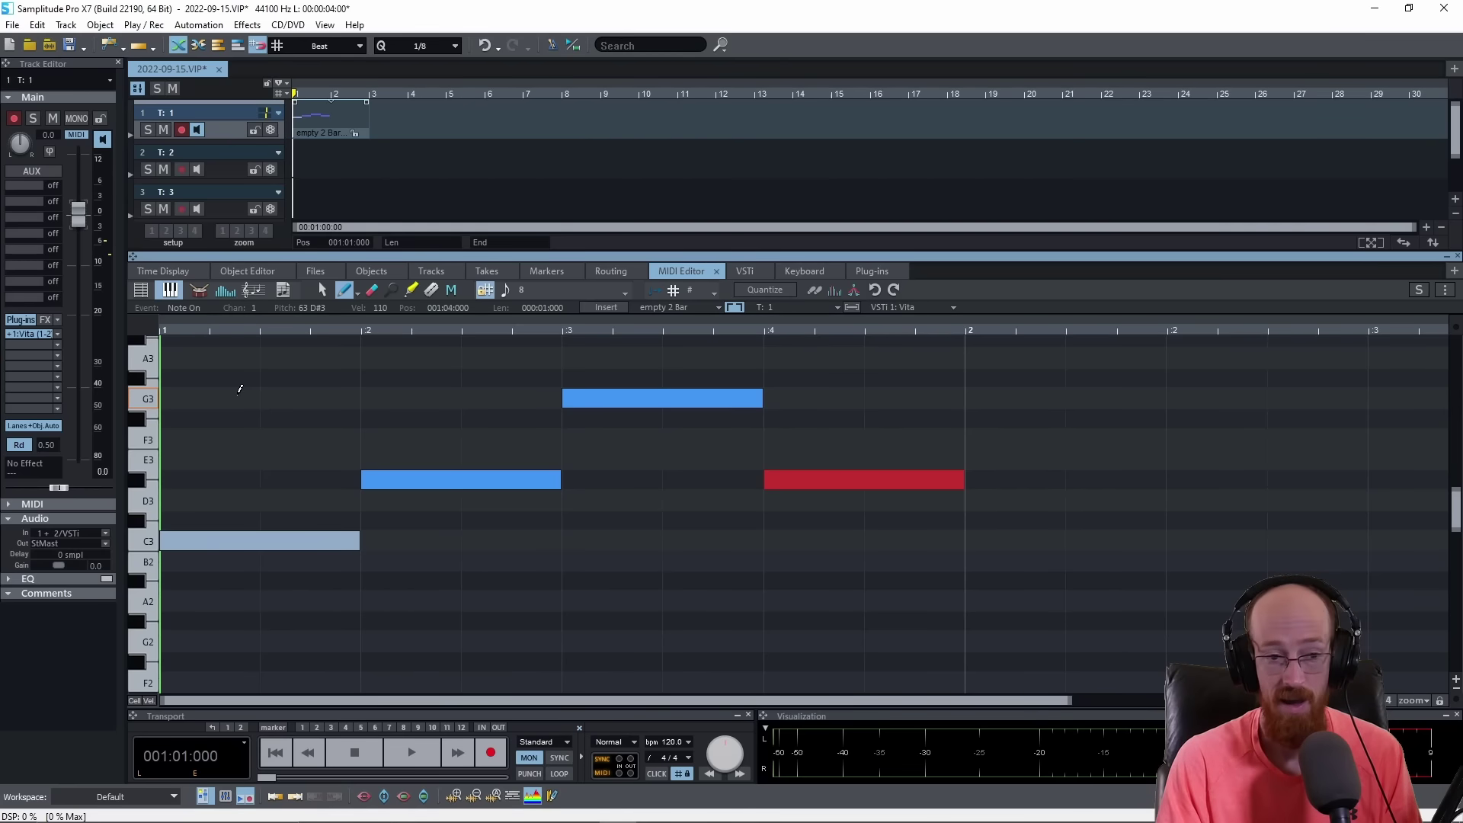
pyautogui.moveTo(1019, 368); pyautogui.dragTo(297, 591)
pyautogui.moveTo(303, 540); pyautogui.dragTo(262, 538)
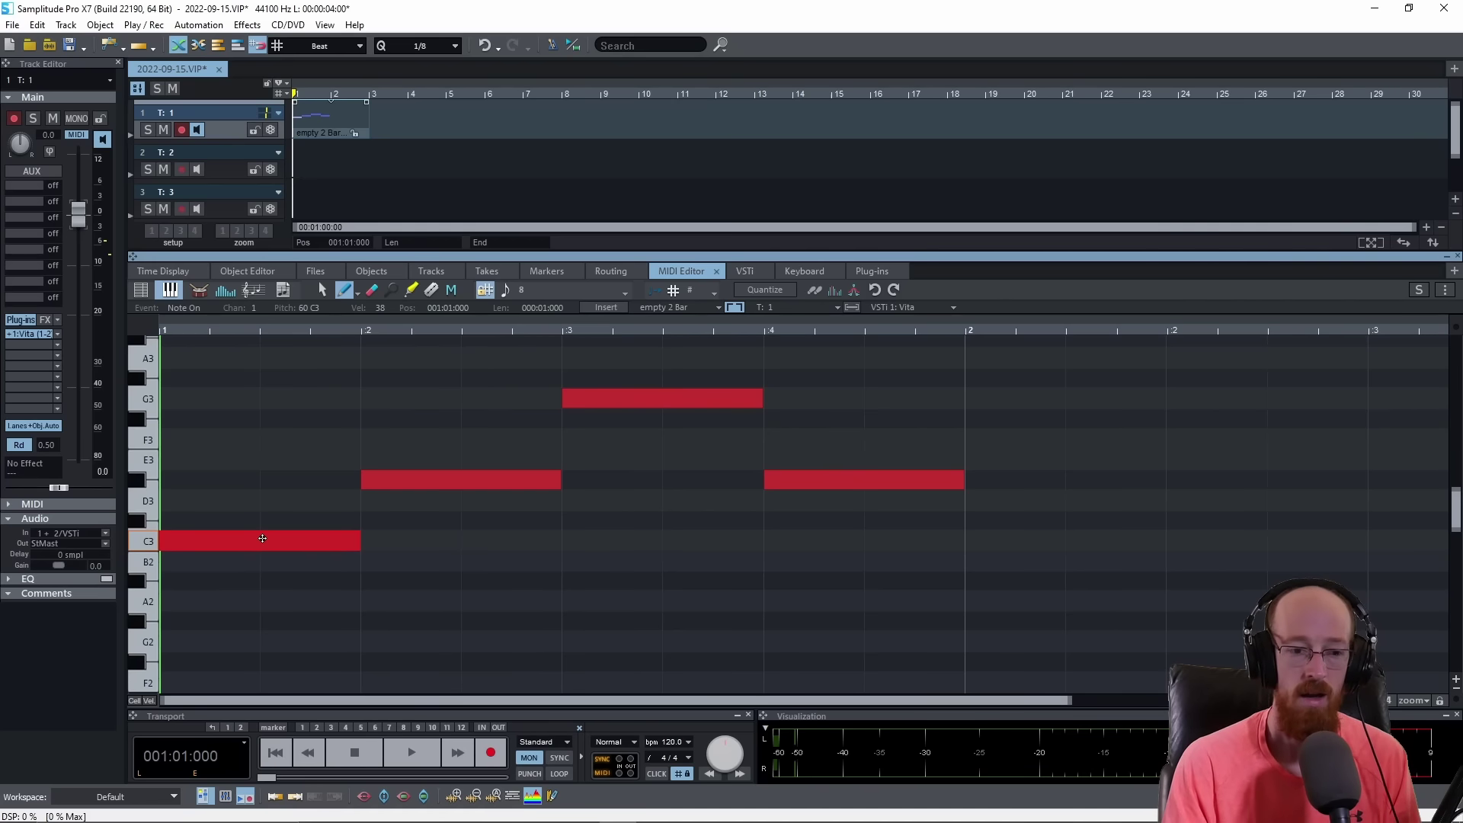
pyautogui.moveTo(262, 538)
pyautogui.mouseDown()
pyautogui.moveTo(1030, 546)
pyautogui.moveTo(348, 522)
pyautogui.moveTo(248, 542)
pyautogui.mouseUp()
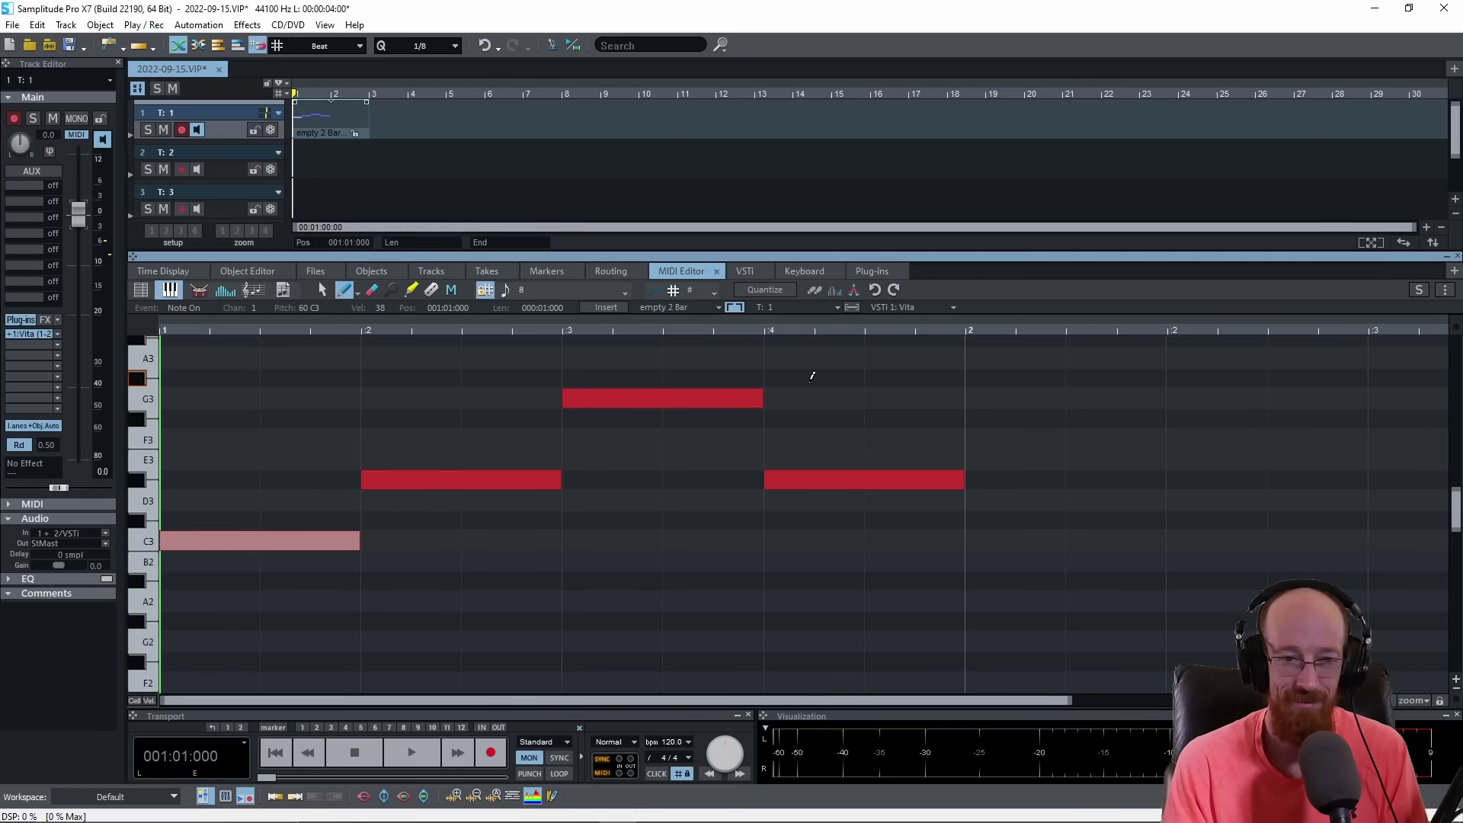
pyautogui.click(832, 416)
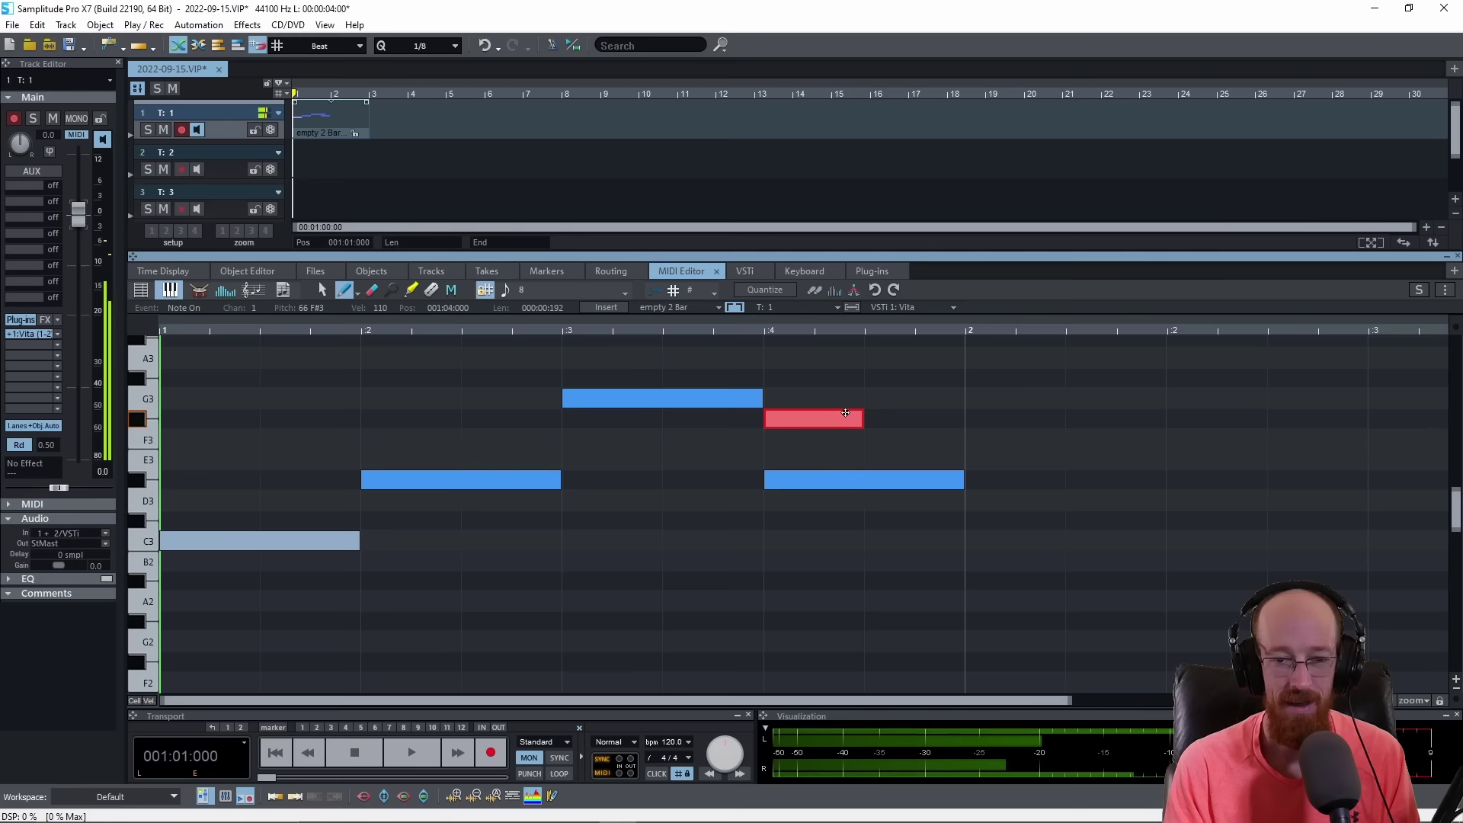
pyautogui.click(825, 421)
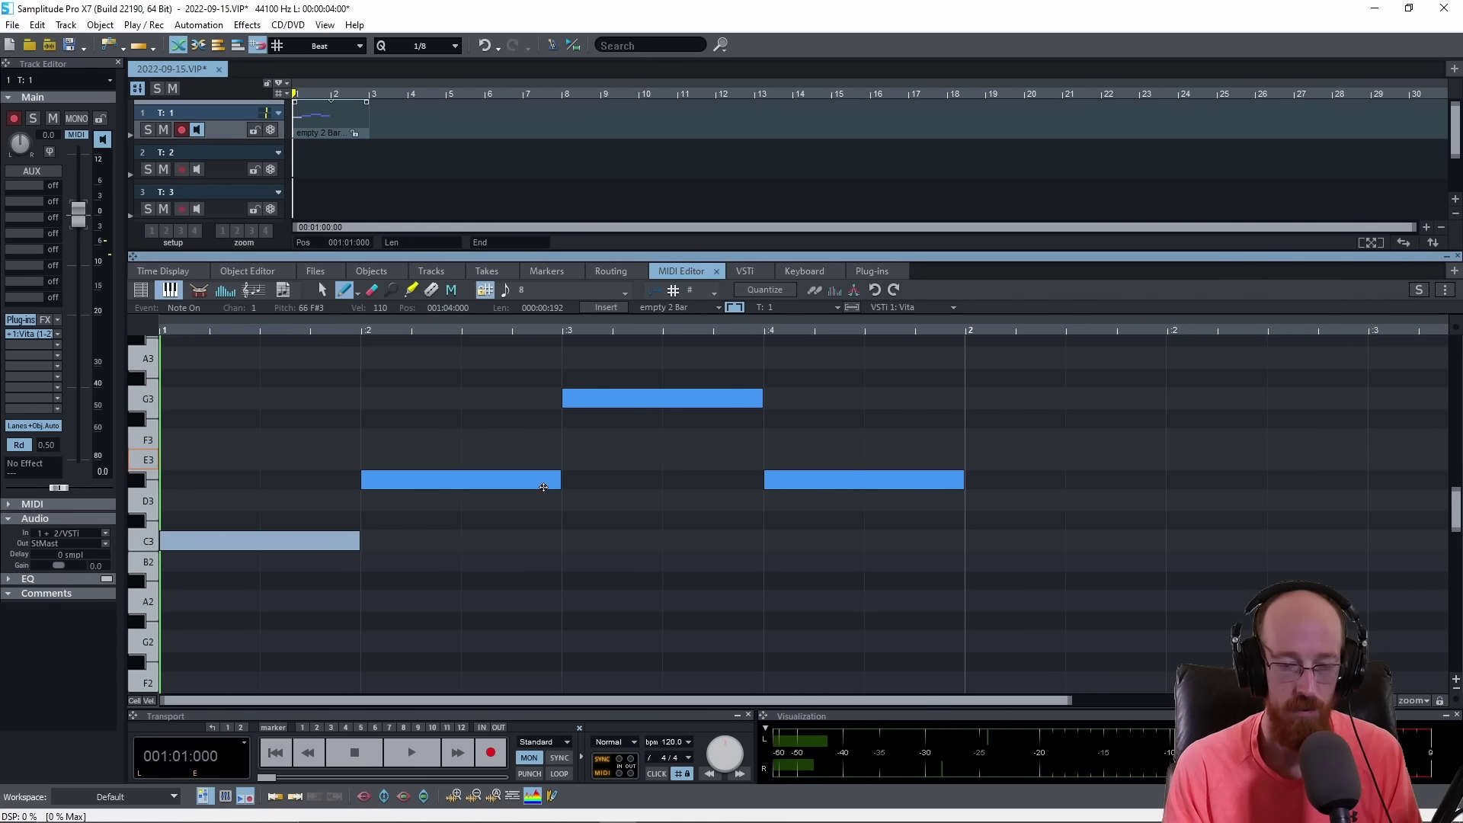
pyautogui.press('space')
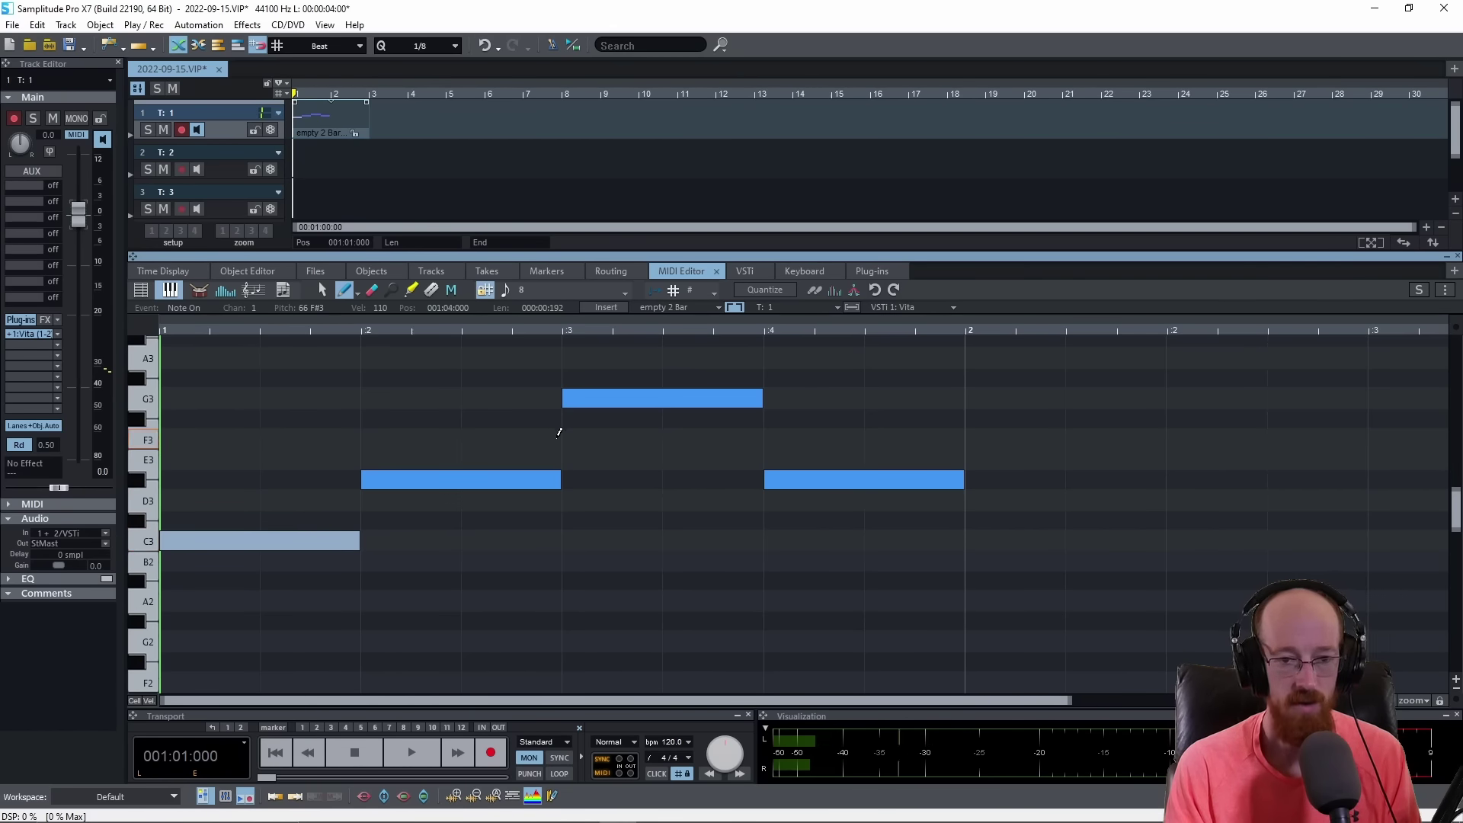
# Set the C3 note's velocity to 58 and delete a stray C3 note at beat 3.5
pyautogui.click(149, 701)
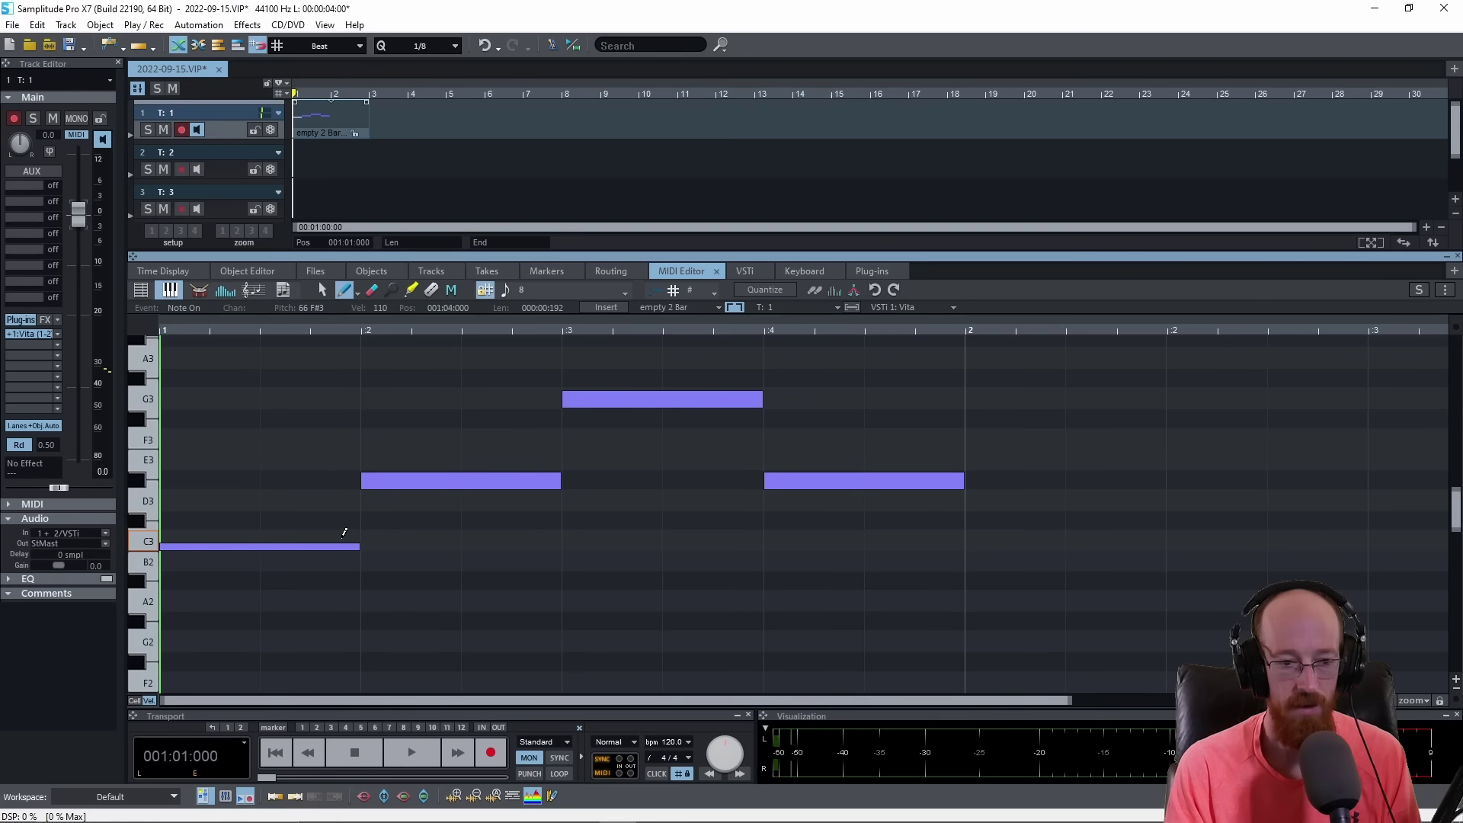
pyautogui.moveTo(340, 546)
pyautogui.mouseDown()
pyautogui.moveTo(338, 525)
pyautogui.moveTo(340, 542)
pyautogui.mouseUp()
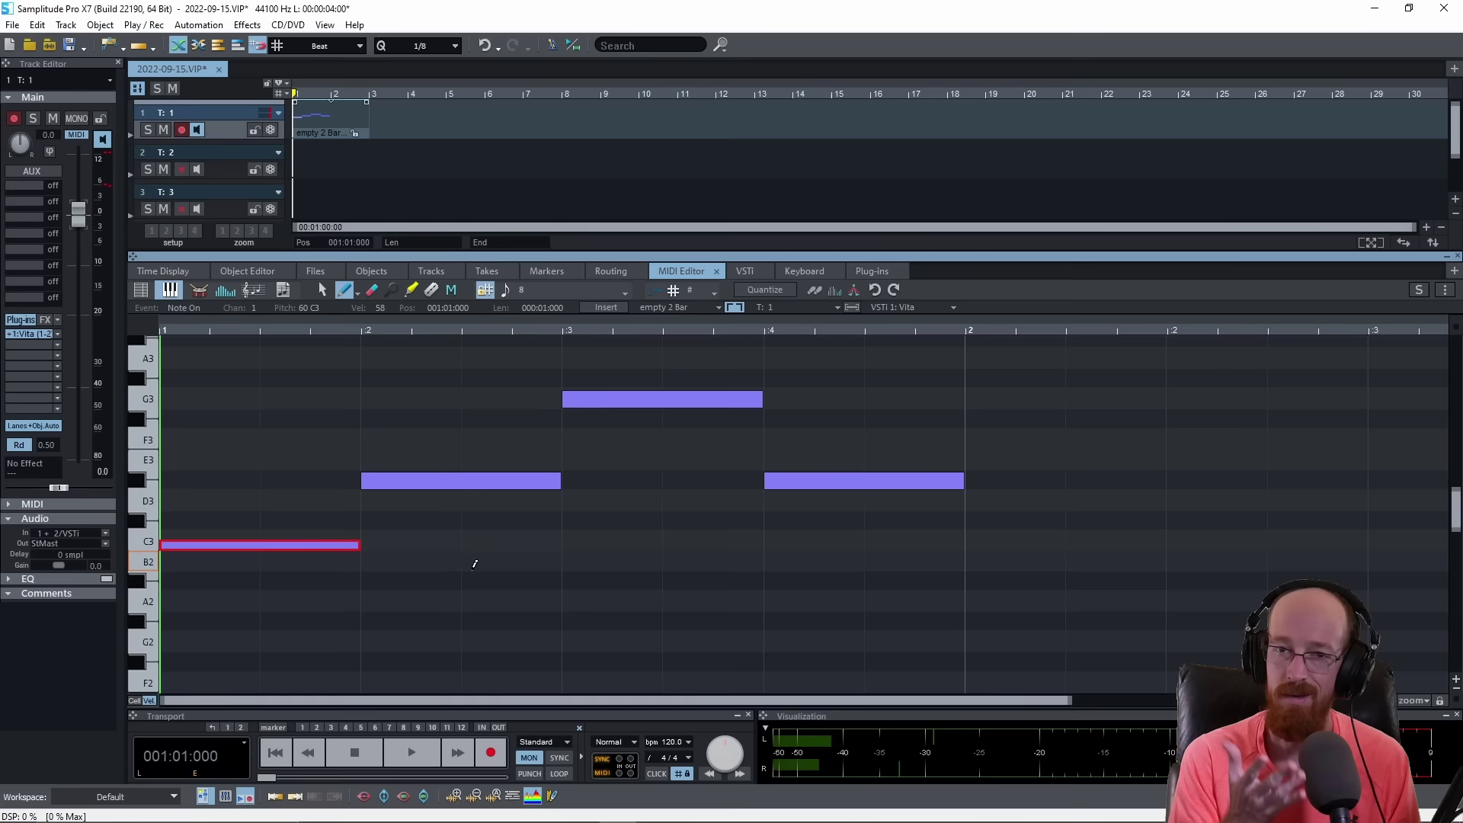
pyautogui.click(149, 701)
pyautogui.click(149, 701)
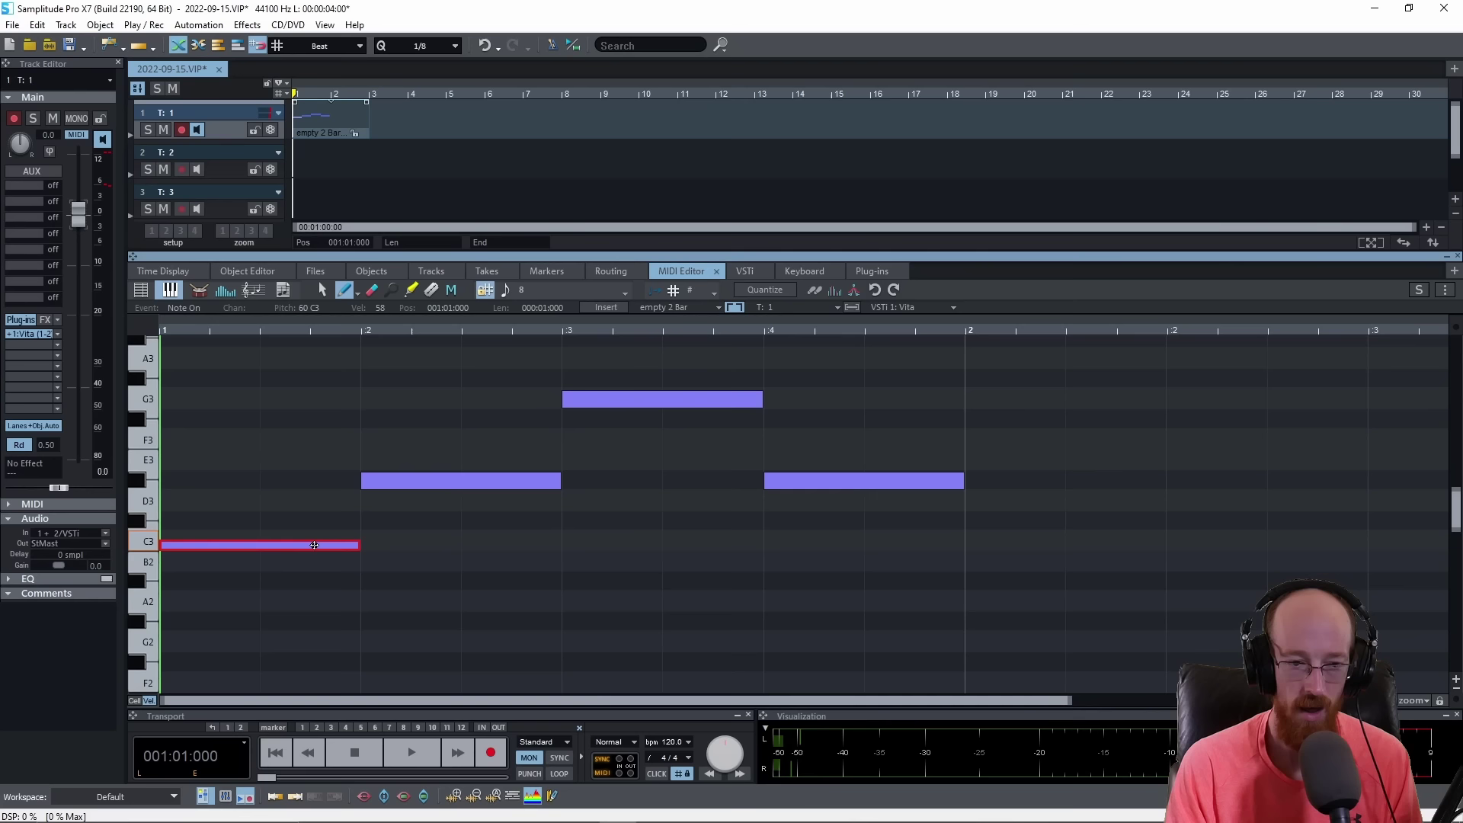
pyautogui.click(150, 700)
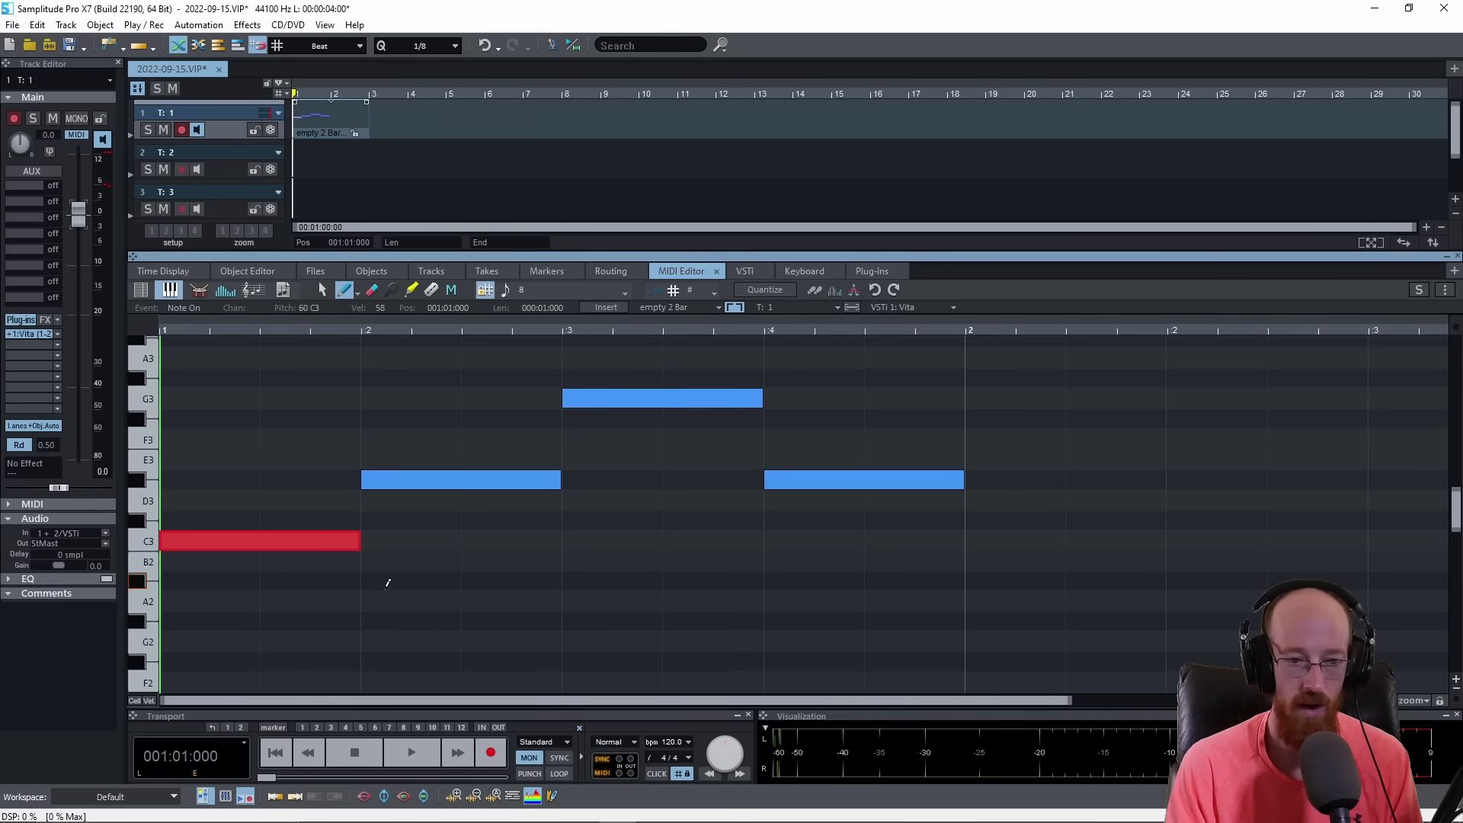
pyautogui.click(702, 539)
pyautogui.click(703, 537)
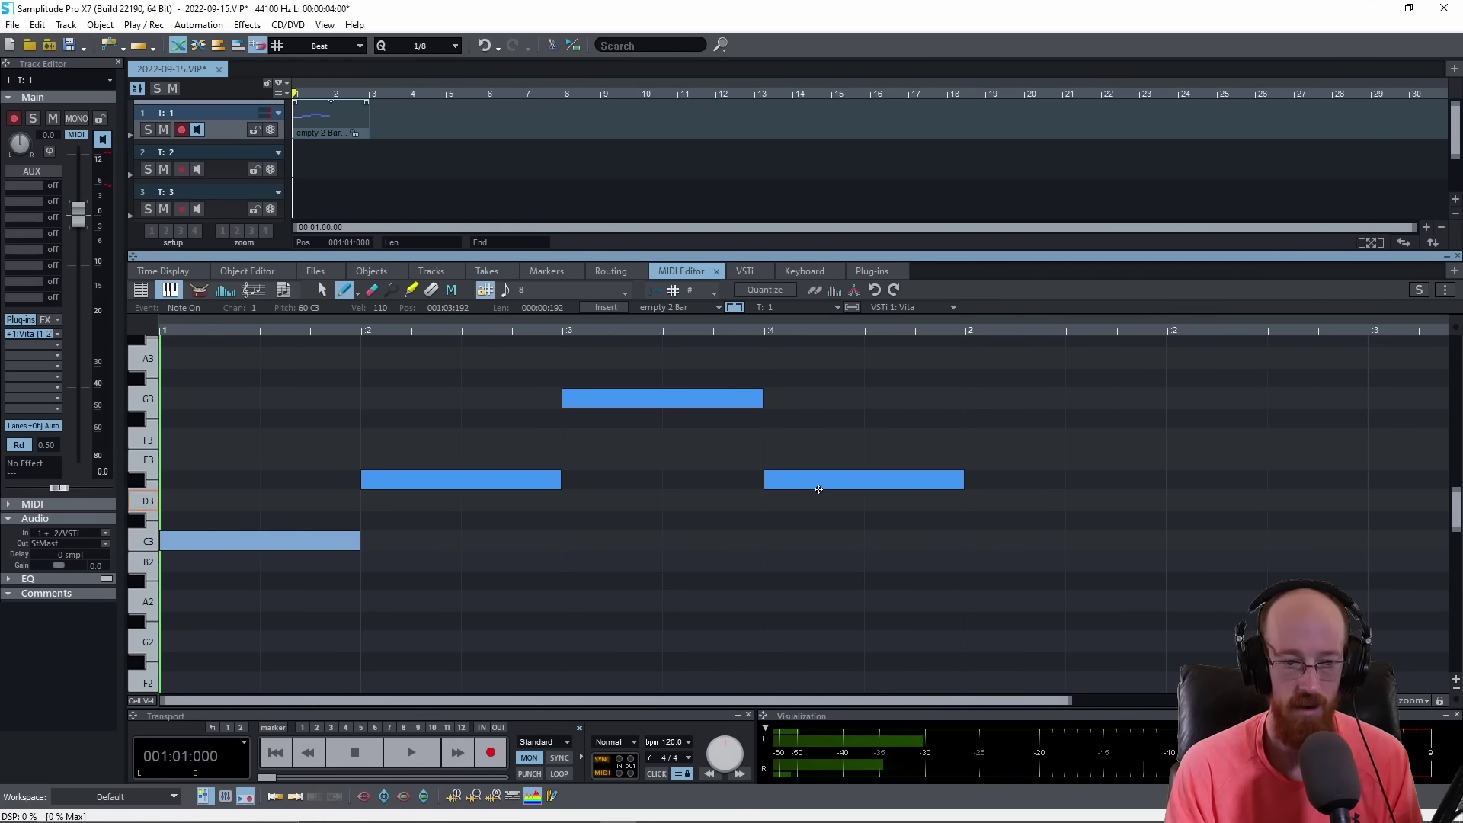
# Select the G3 and both D#3 notes and lower their velocity to 29
pyautogui.click(149, 701)
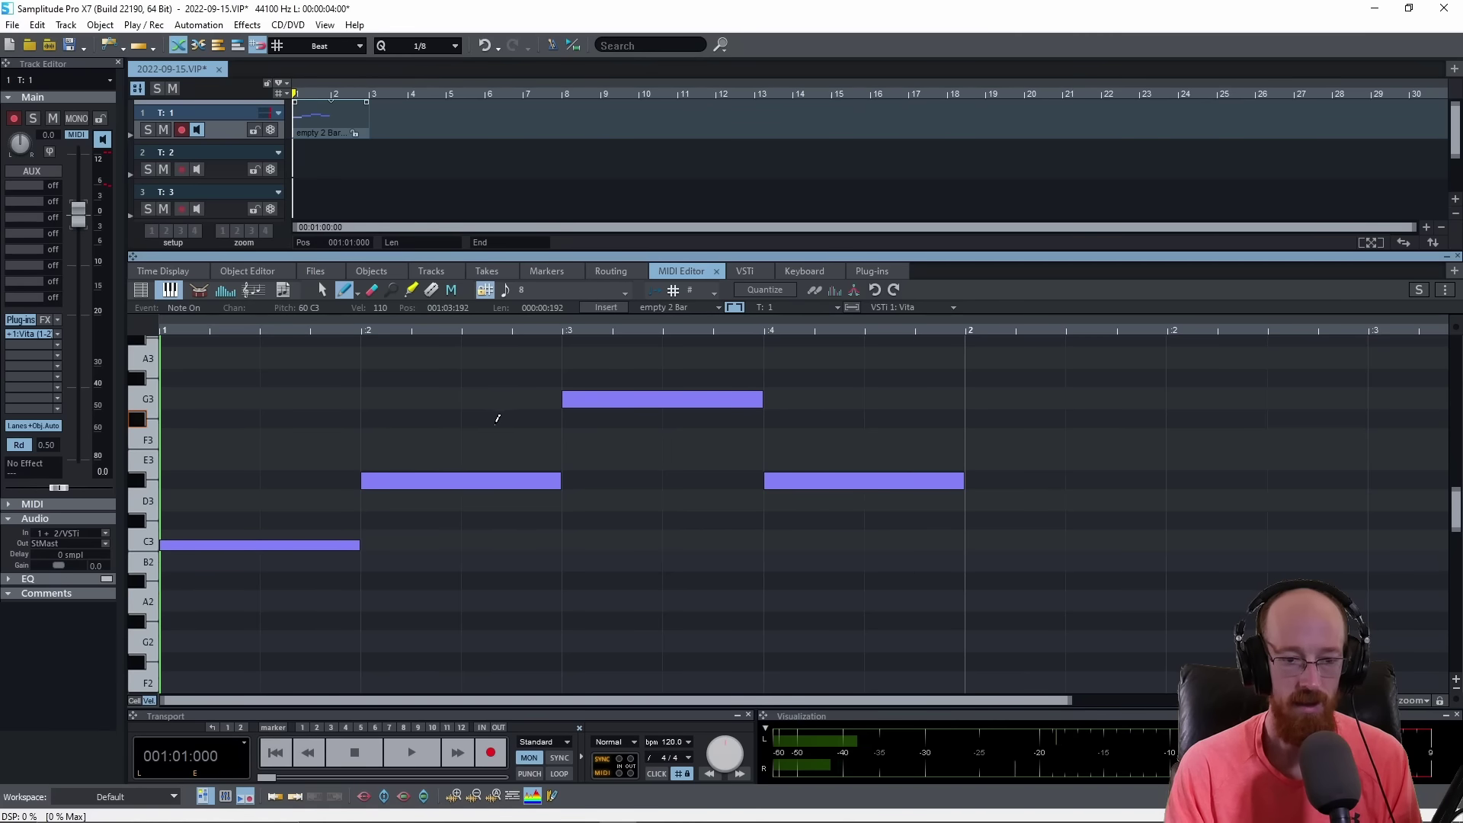
pyautogui.moveTo(1001, 368); pyautogui.dragTo(513, 550)
pyautogui.moveTo(529, 476); pyautogui.dragTo(523, 481)
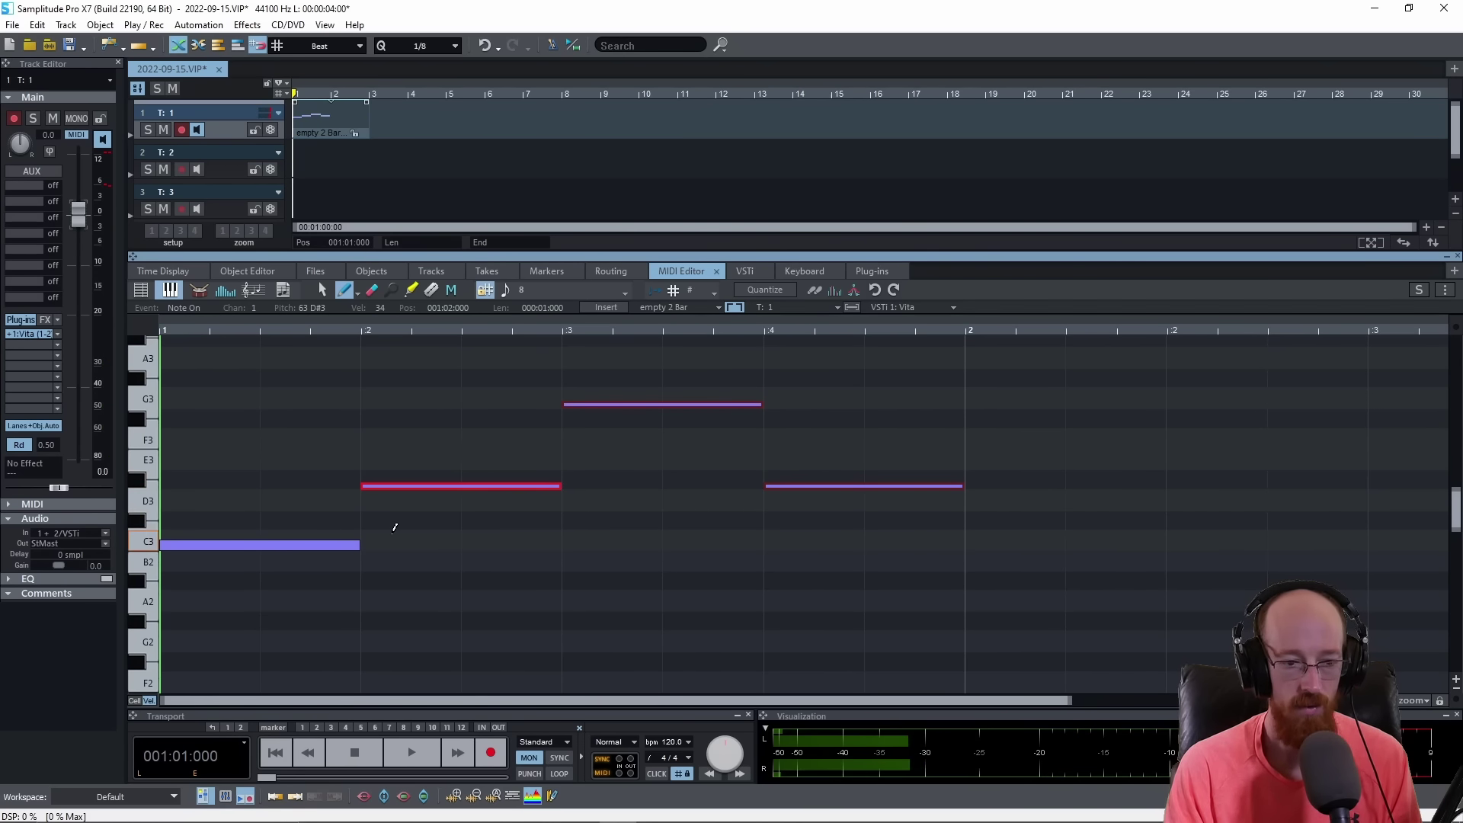
# Add a G2 bass note spanning bar 1 at velocity 81, then play it back
pyautogui.click(198, 641)
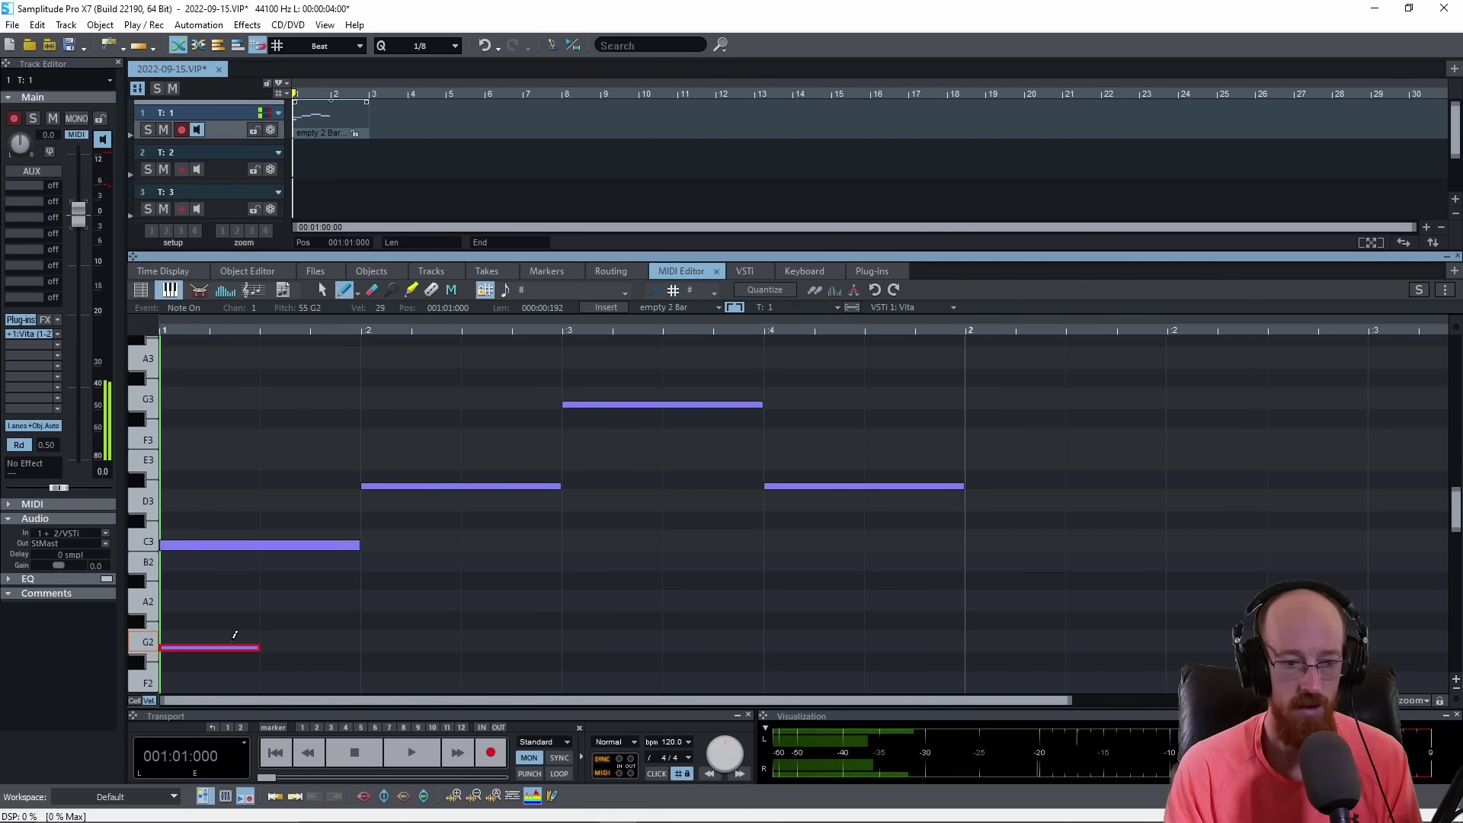
pyautogui.moveTo(240, 646); pyautogui.dragTo(943, 649)
pyautogui.press('space')
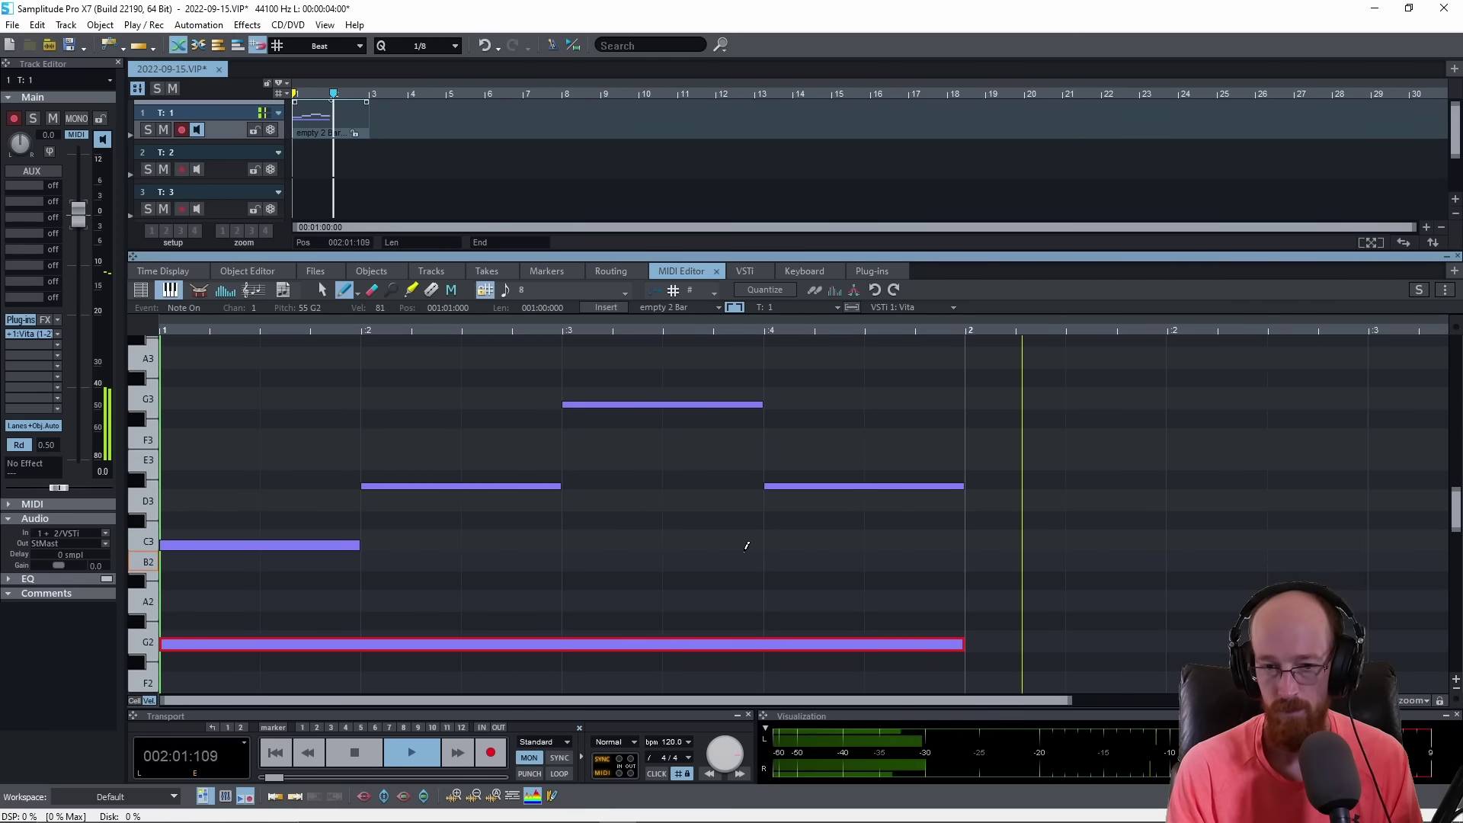
pyautogui.press('space')
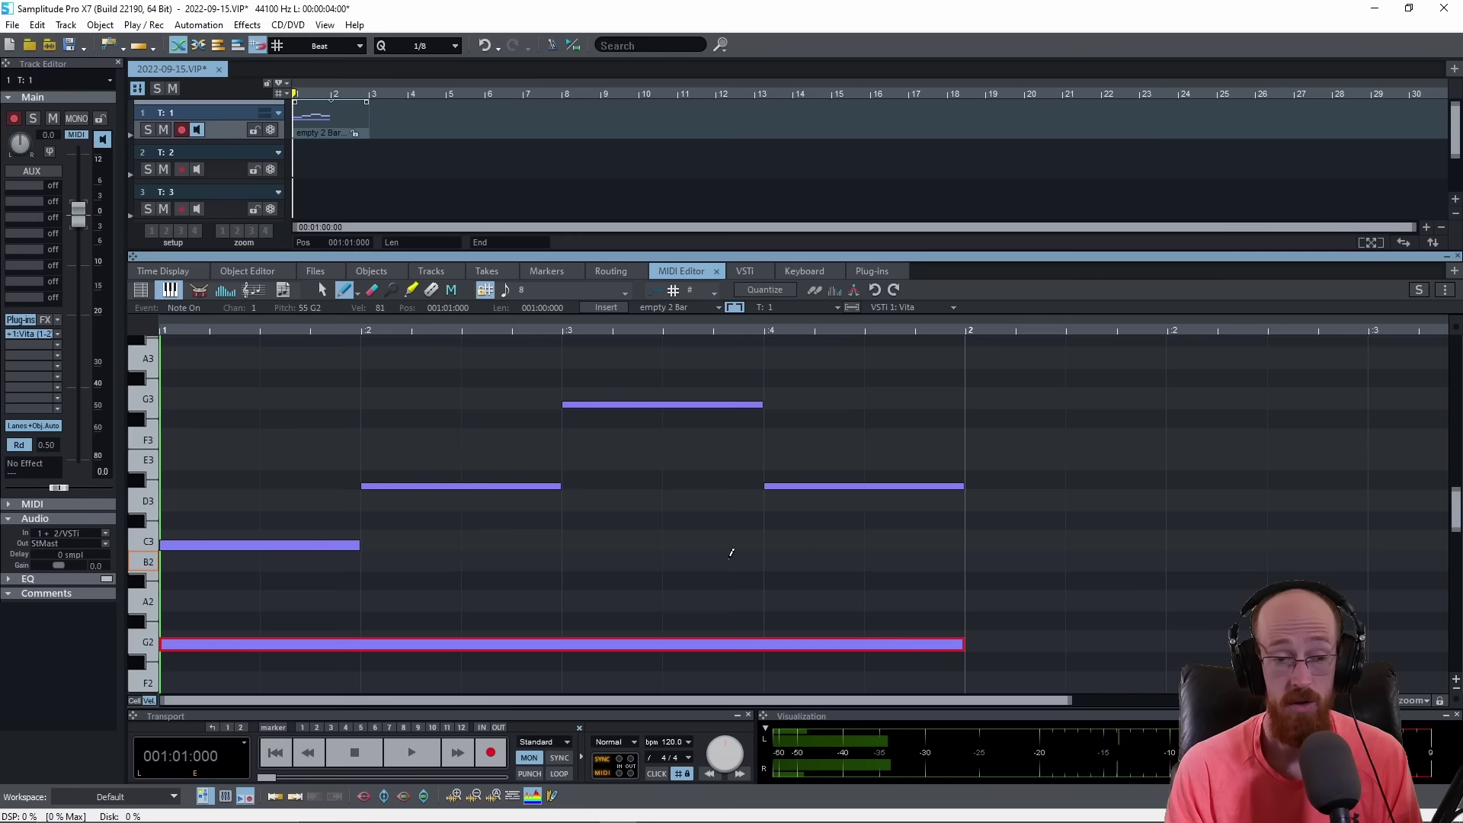
# Loop playback from bar 1 to bar 2 and play the pattern once to check it
pyautogui.click(560, 776)
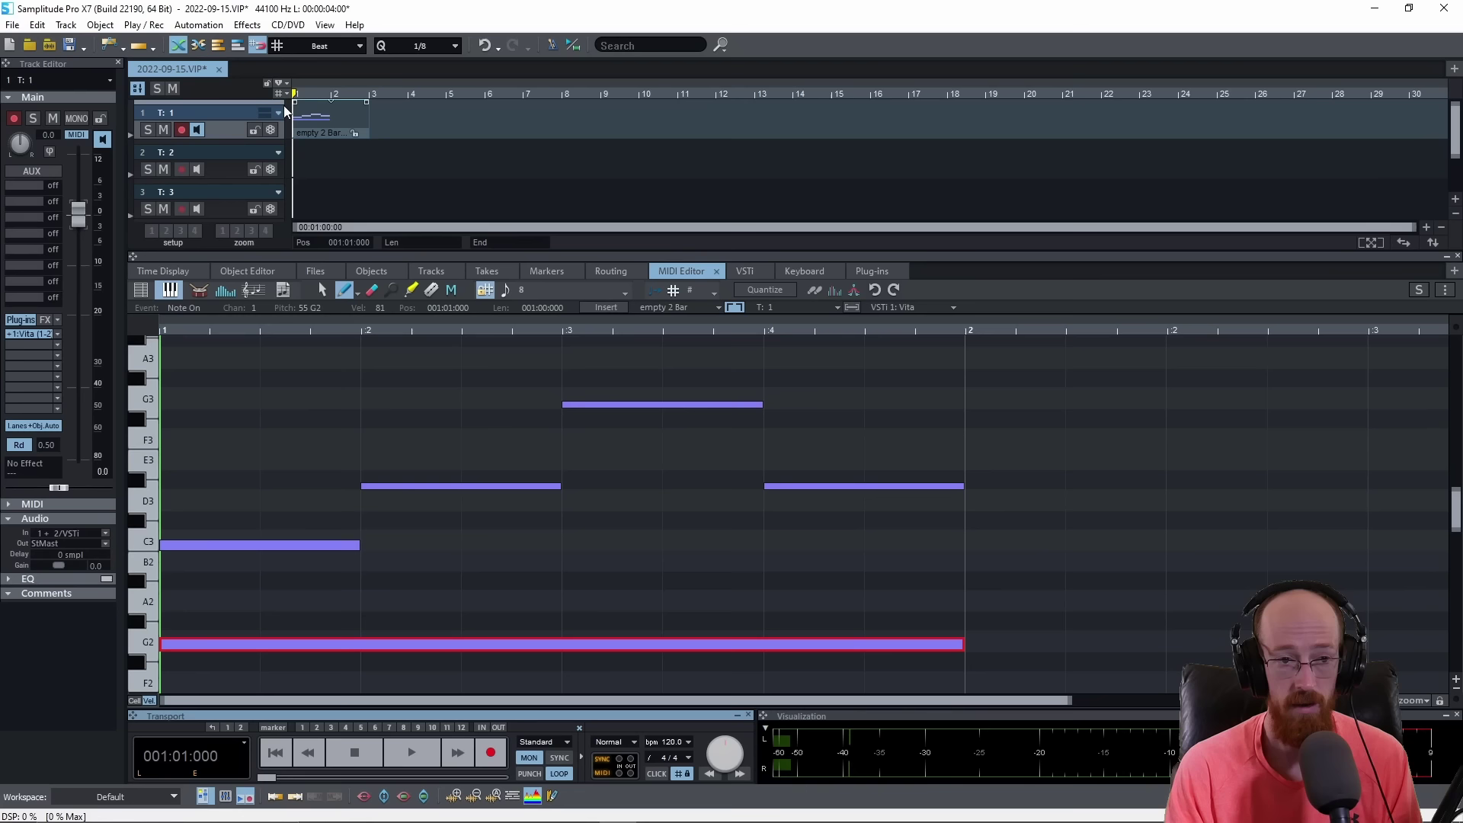
pyautogui.moveTo(301, 96)
pyautogui.mouseDown()
pyautogui.moveTo(384, 102)
pyautogui.moveTo(295, 100)
pyautogui.mouseUp()
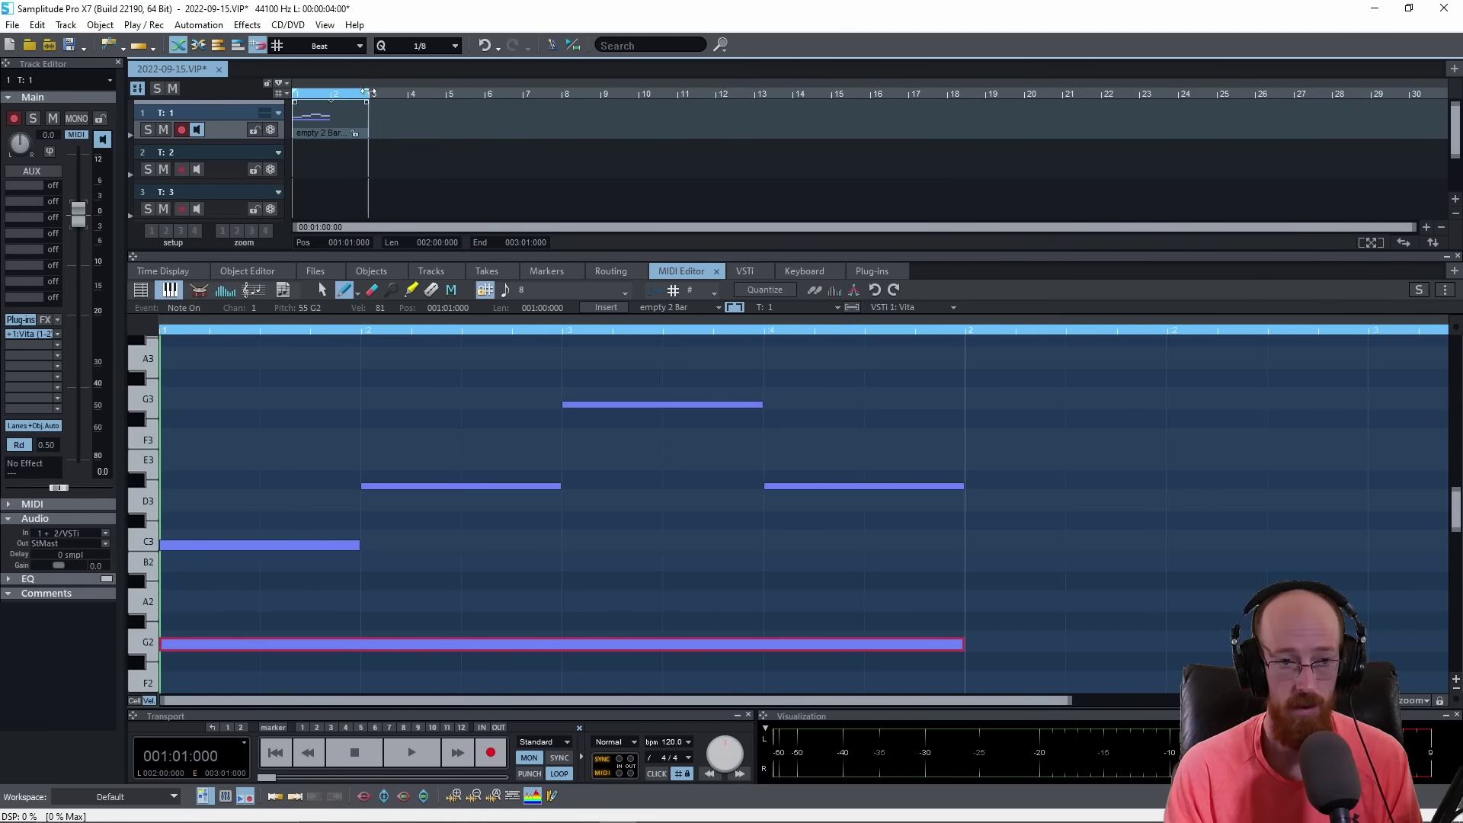
pyautogui.moveTo(368, 91); pyautogui.dragTo(331, 94)
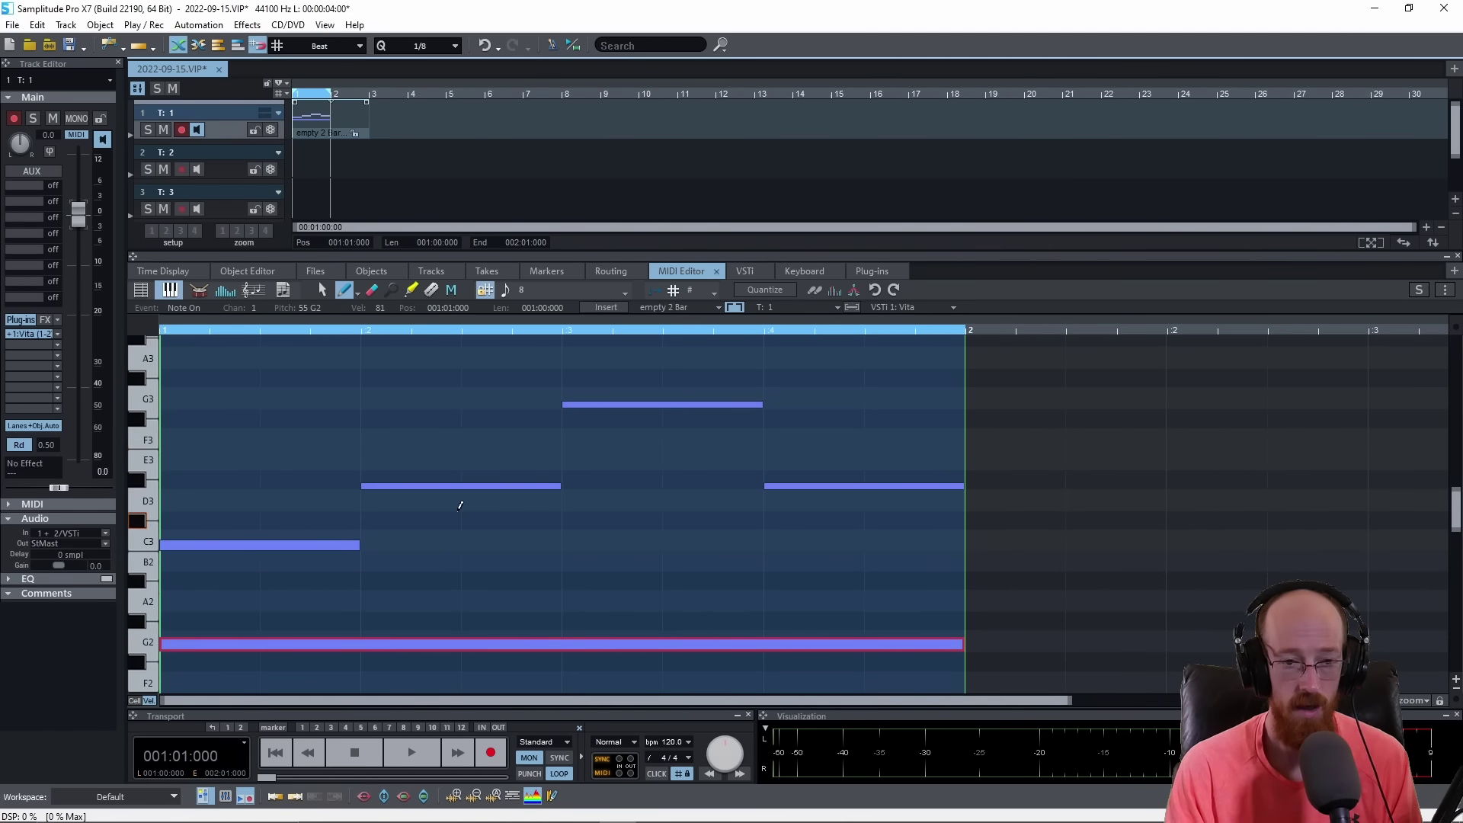
pyautogui.press('space')
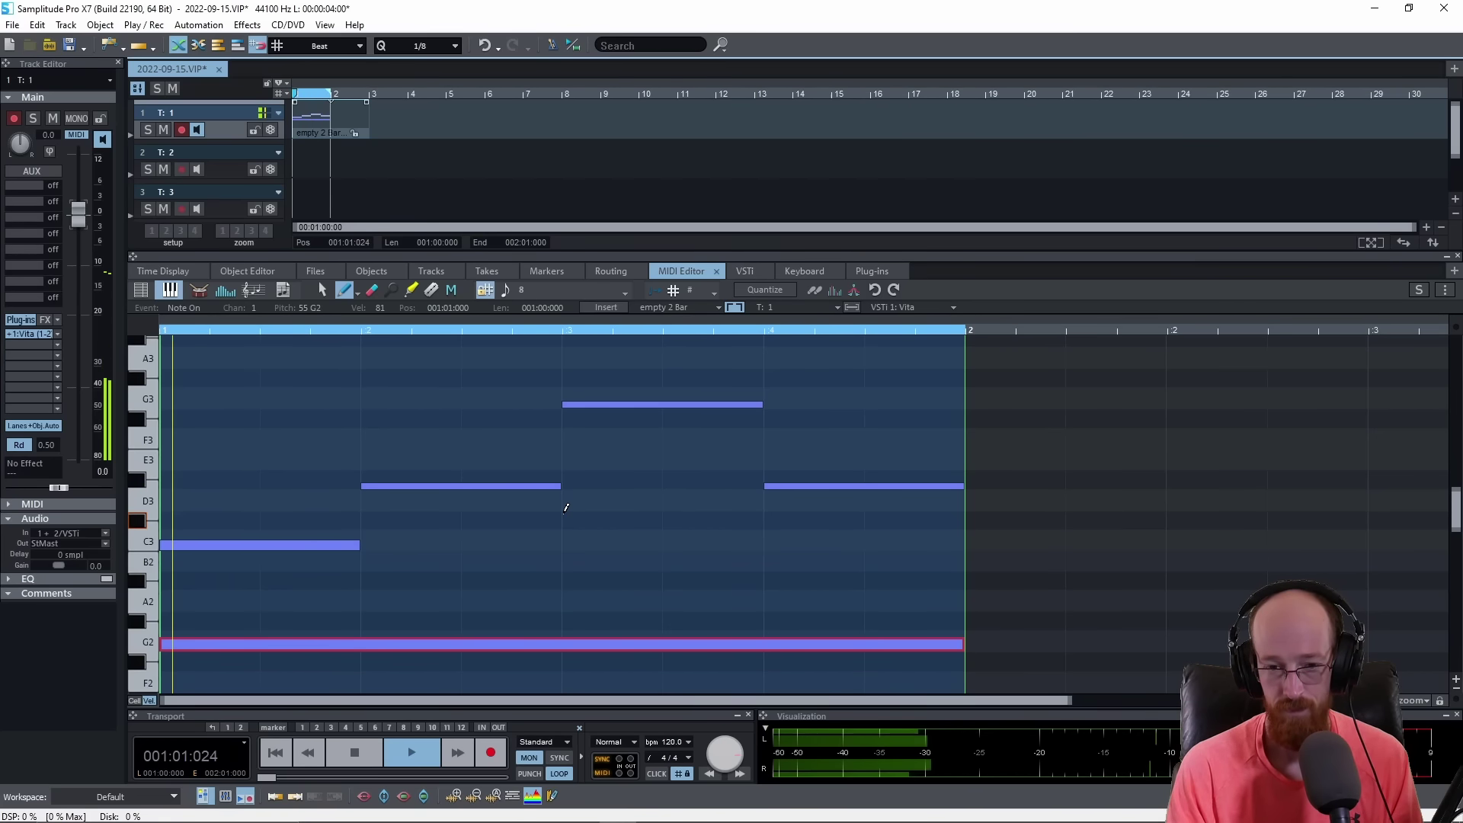
pyautogui.press('space')
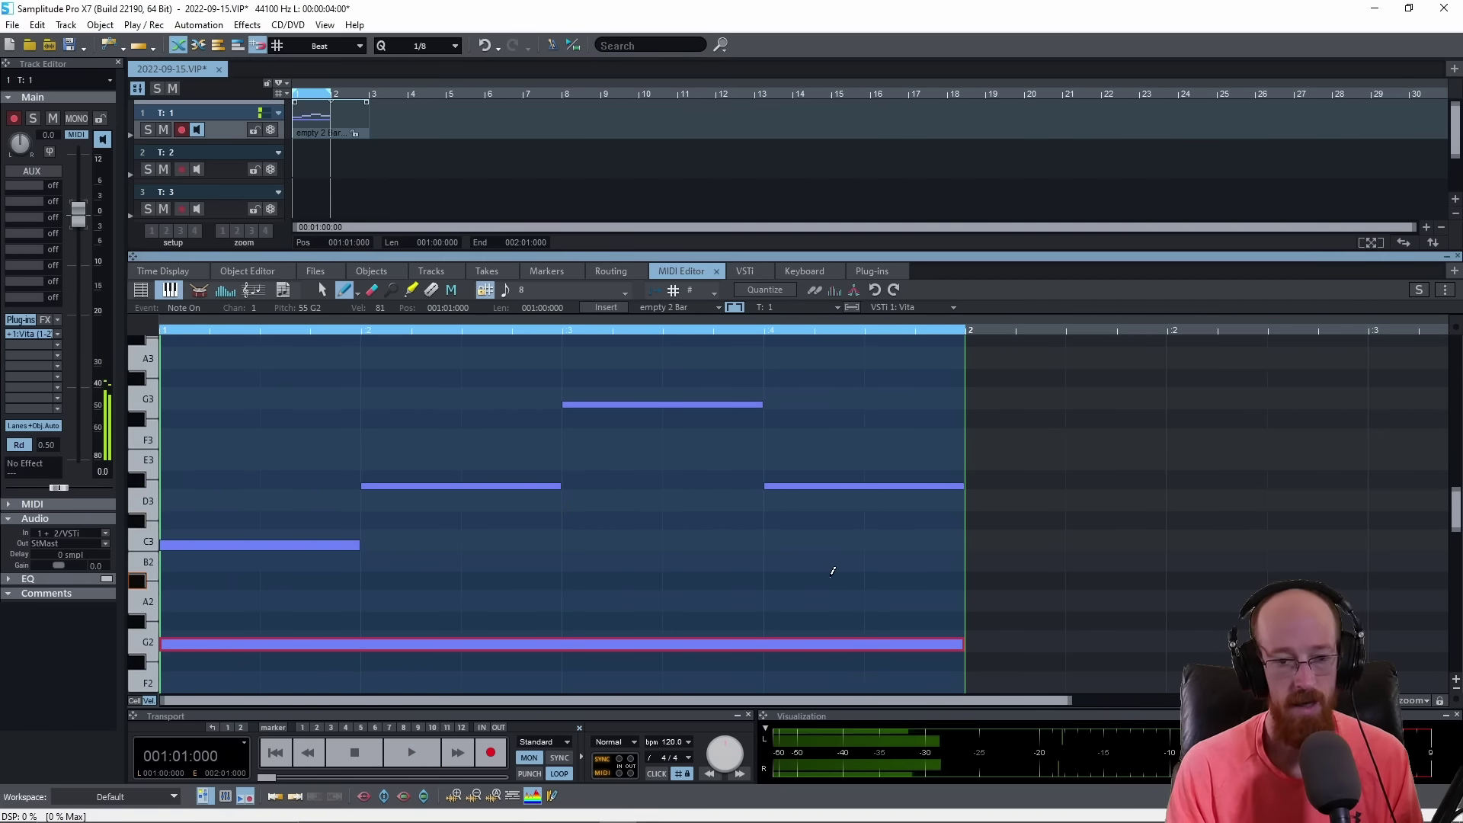
pyautogui.scroll(-1, 730, 559)
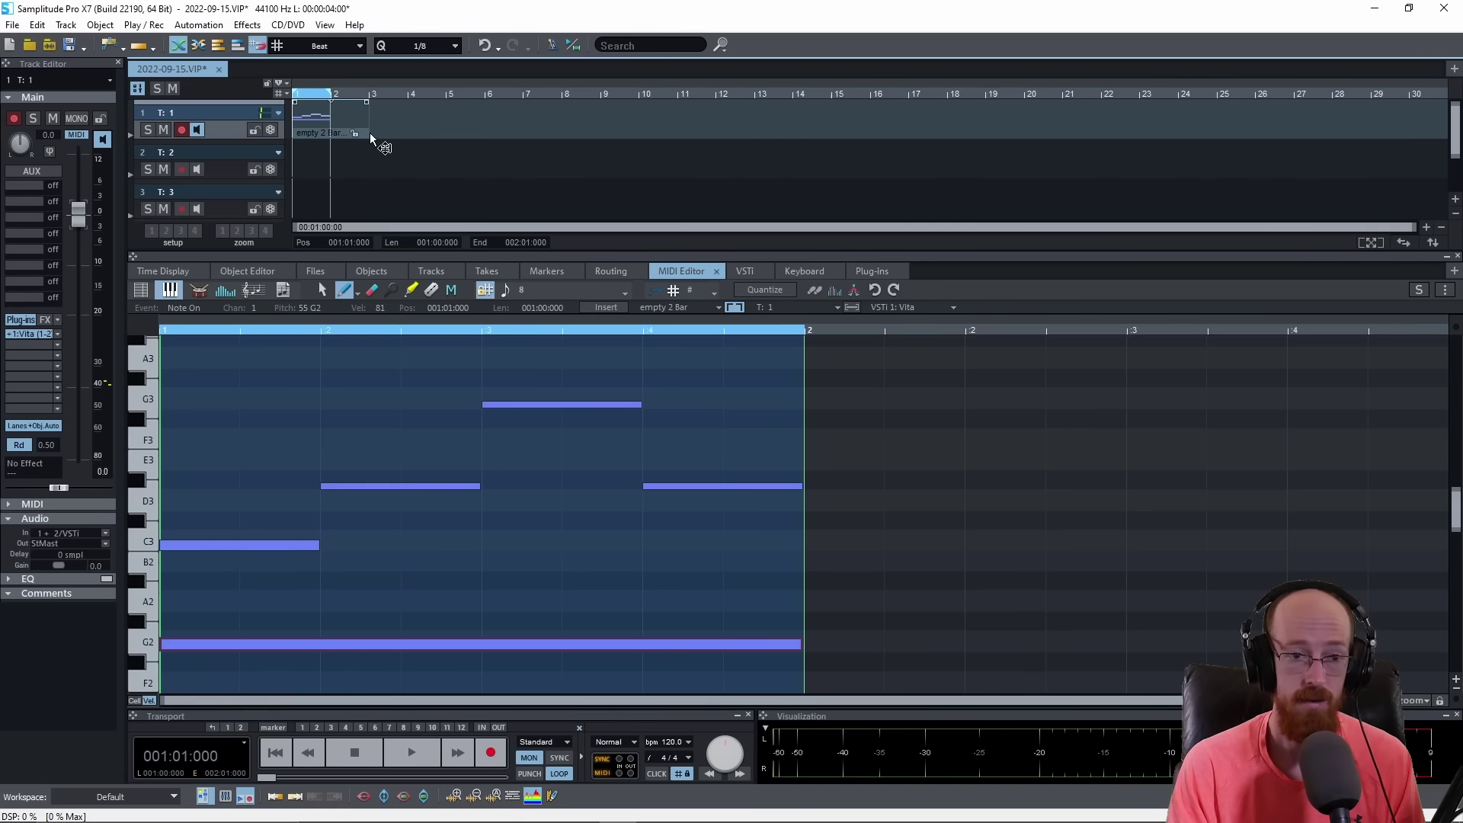
# Stretch track 1's MIDI object out to bar 9, then shorten it to end at bar 6
pyautogui.moveTo(371, 138); pyautogui.dragTo(596, 143)
pyautogui.scroll(-4, 876, 506)
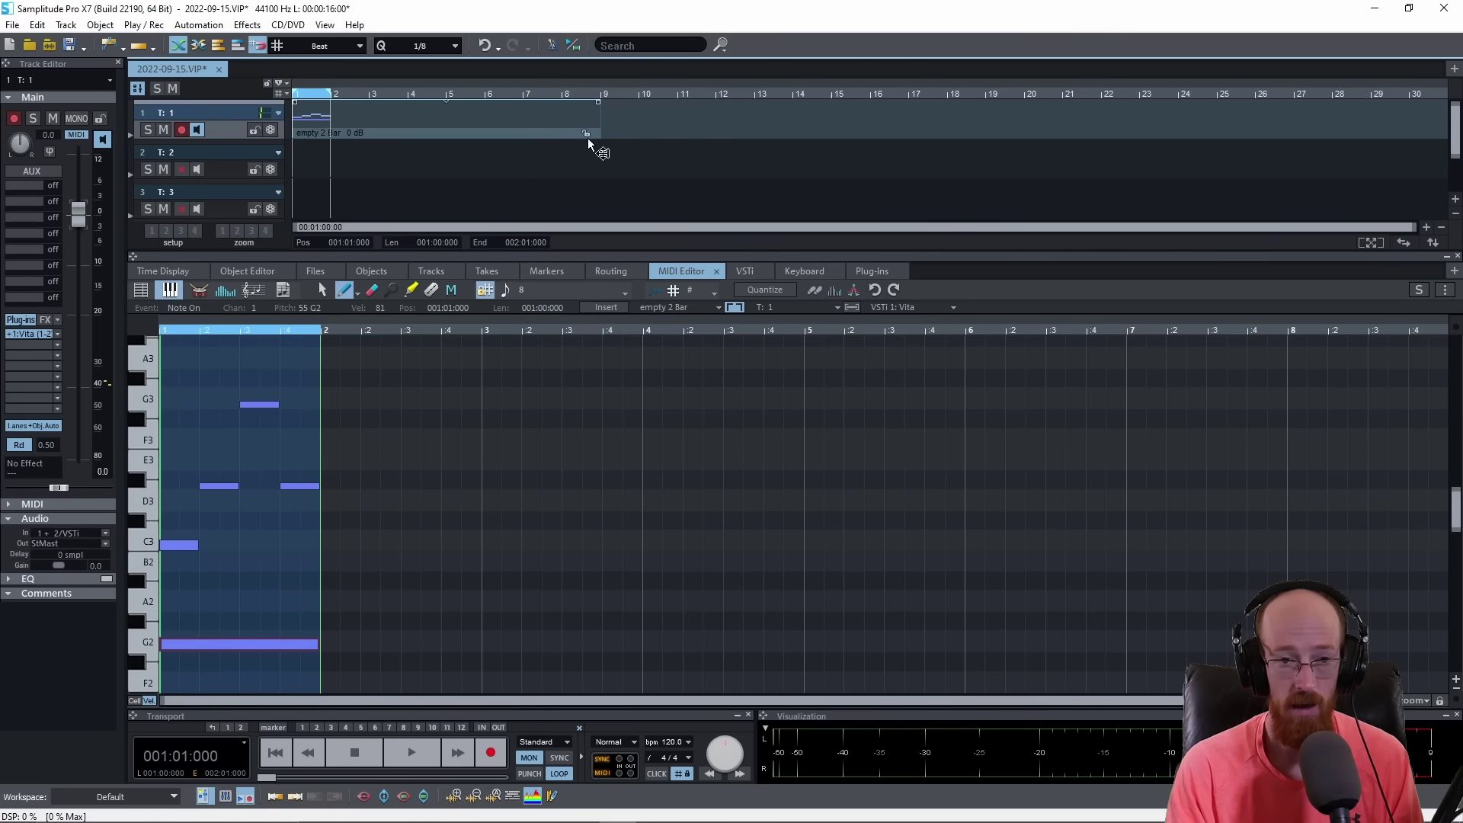
pyautogui.moveTo(598, 132); pyautogui.dragTo(487, 138)
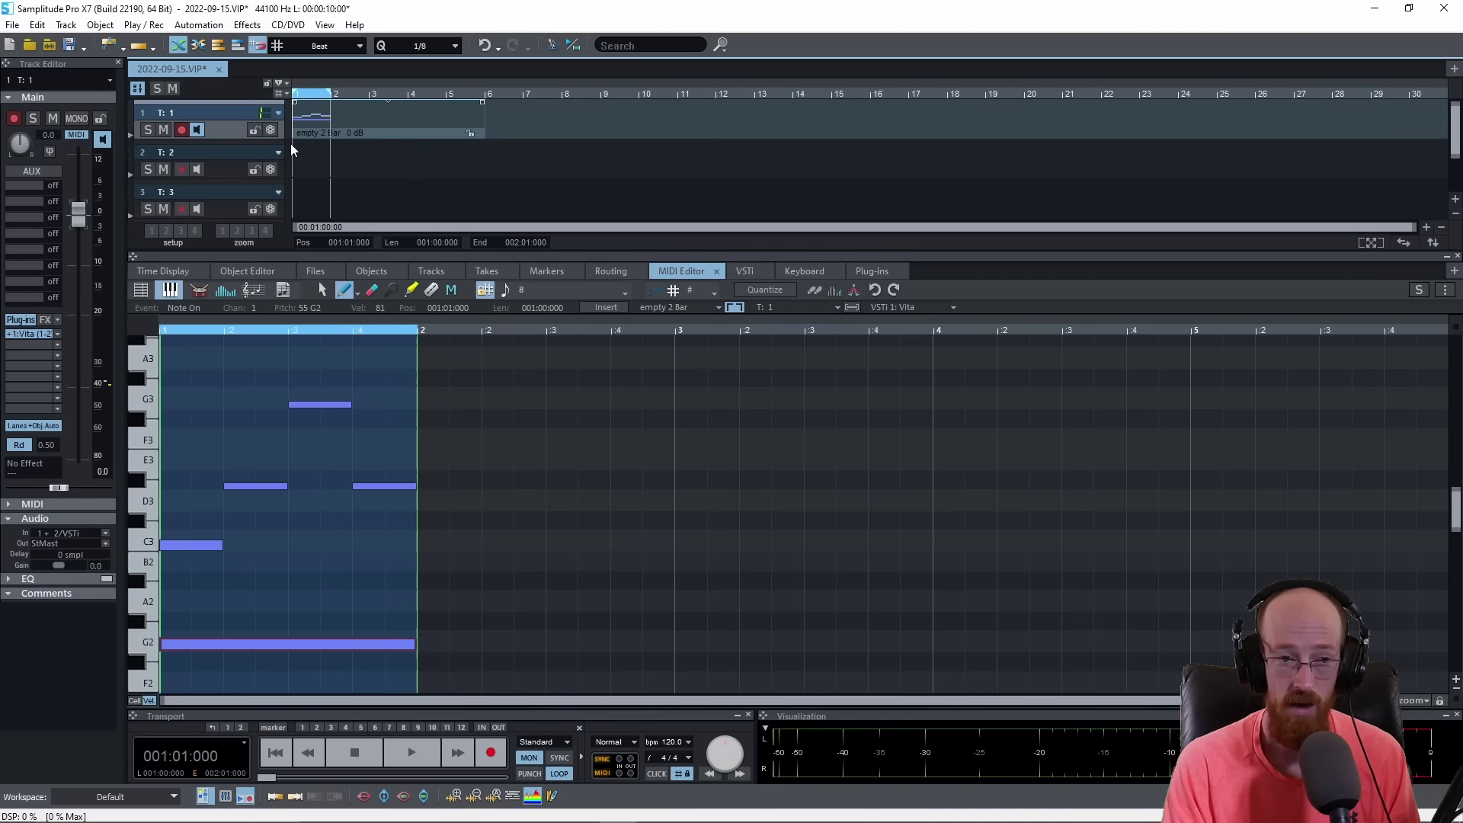
# Make track 2 active and heighten its lane and the track list so volume faders show
pyautogui.click(230, 167)
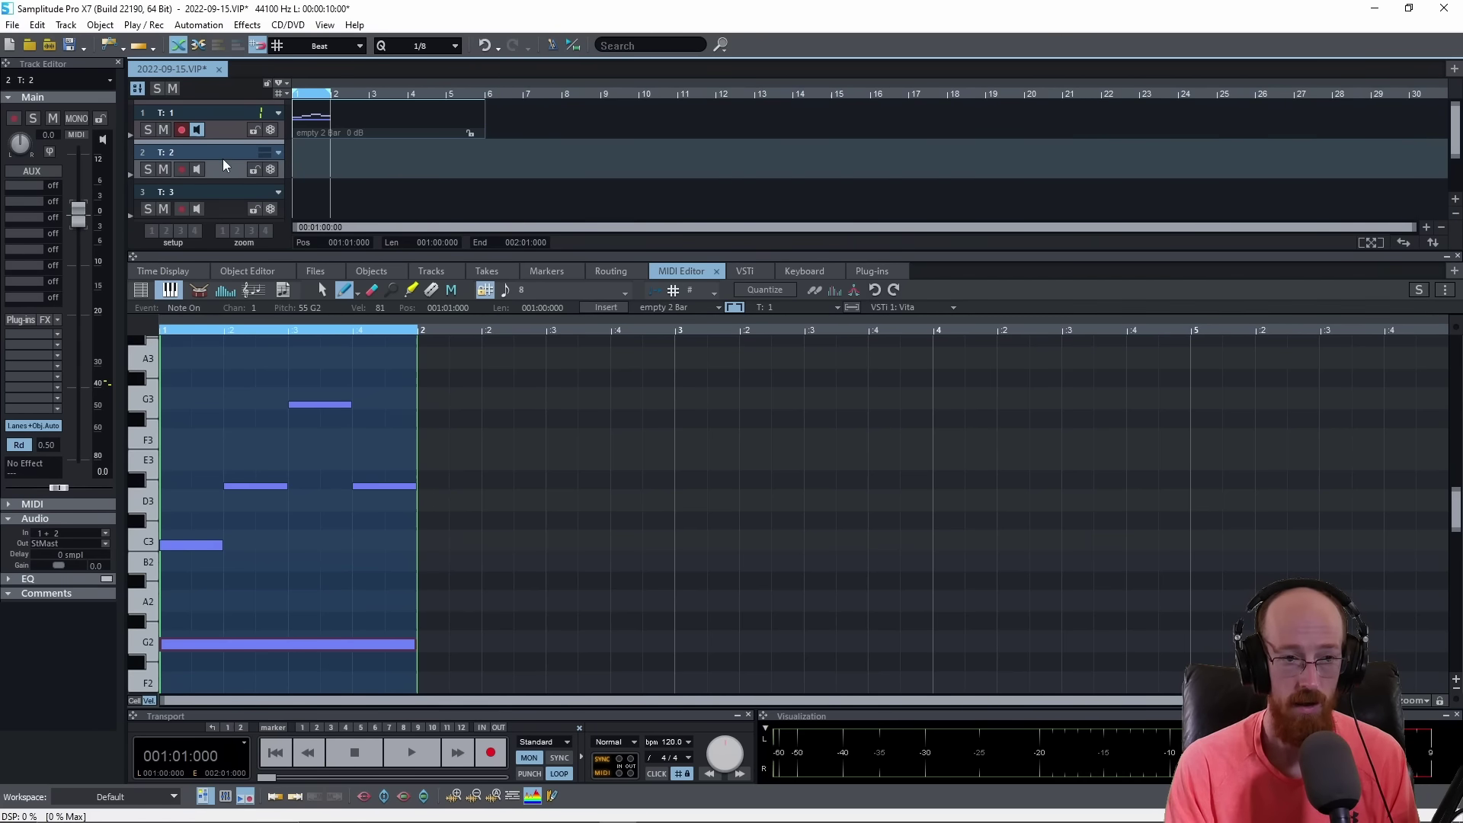
pyautogui.moveTo(228, 180)
pyautogui.mouseDown()
pyautogui.moveTo(226, 221)
pyautogui.moveTo(226, 156)
pyautogui.moveTo(227, 175)
pyautogui.mouseUp()
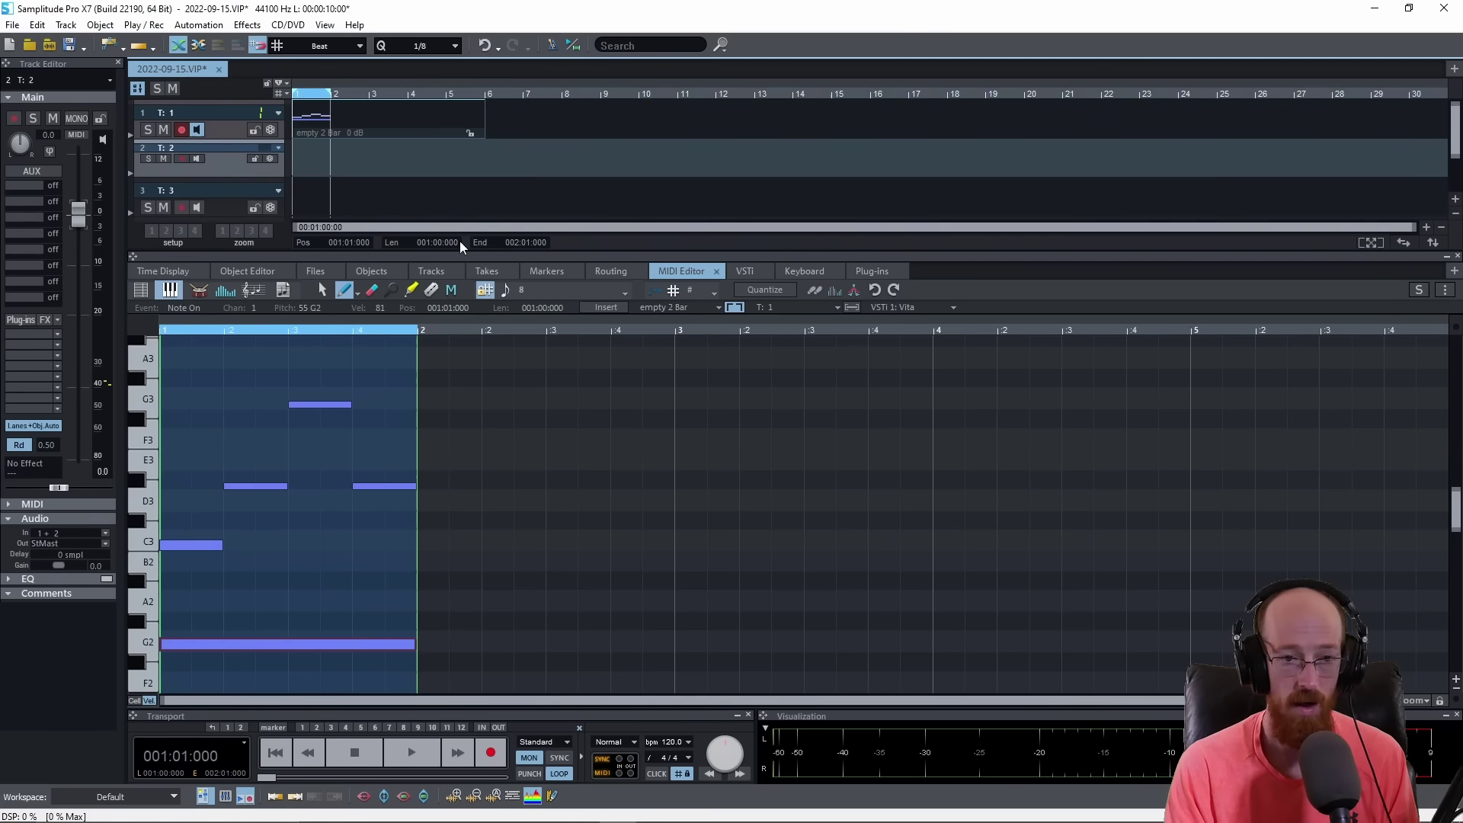
pyautogui.moveTo(460, 254); pyautogui.dragTo(427, 371)
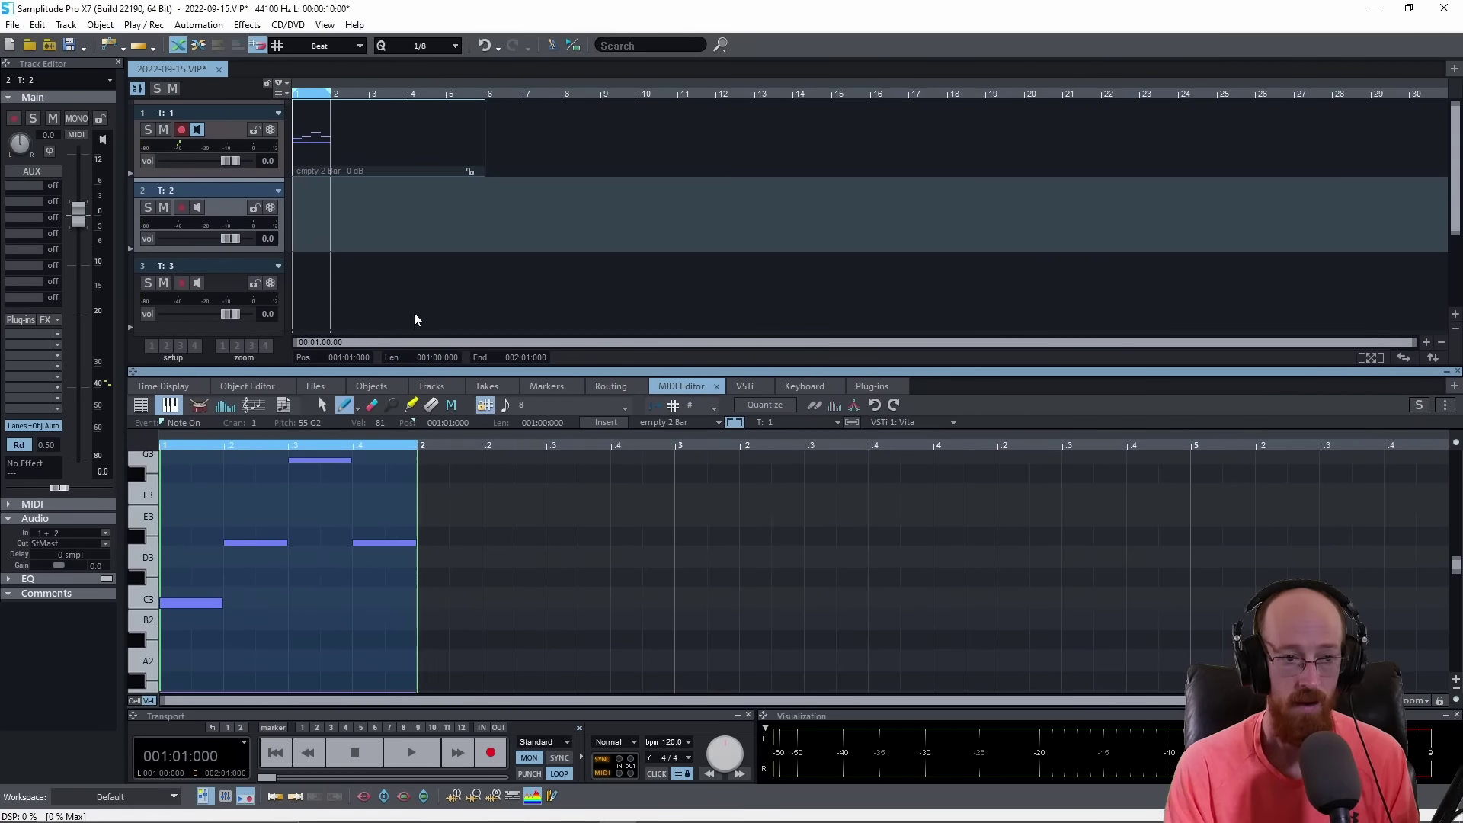
pyautogui.click(26, 333)
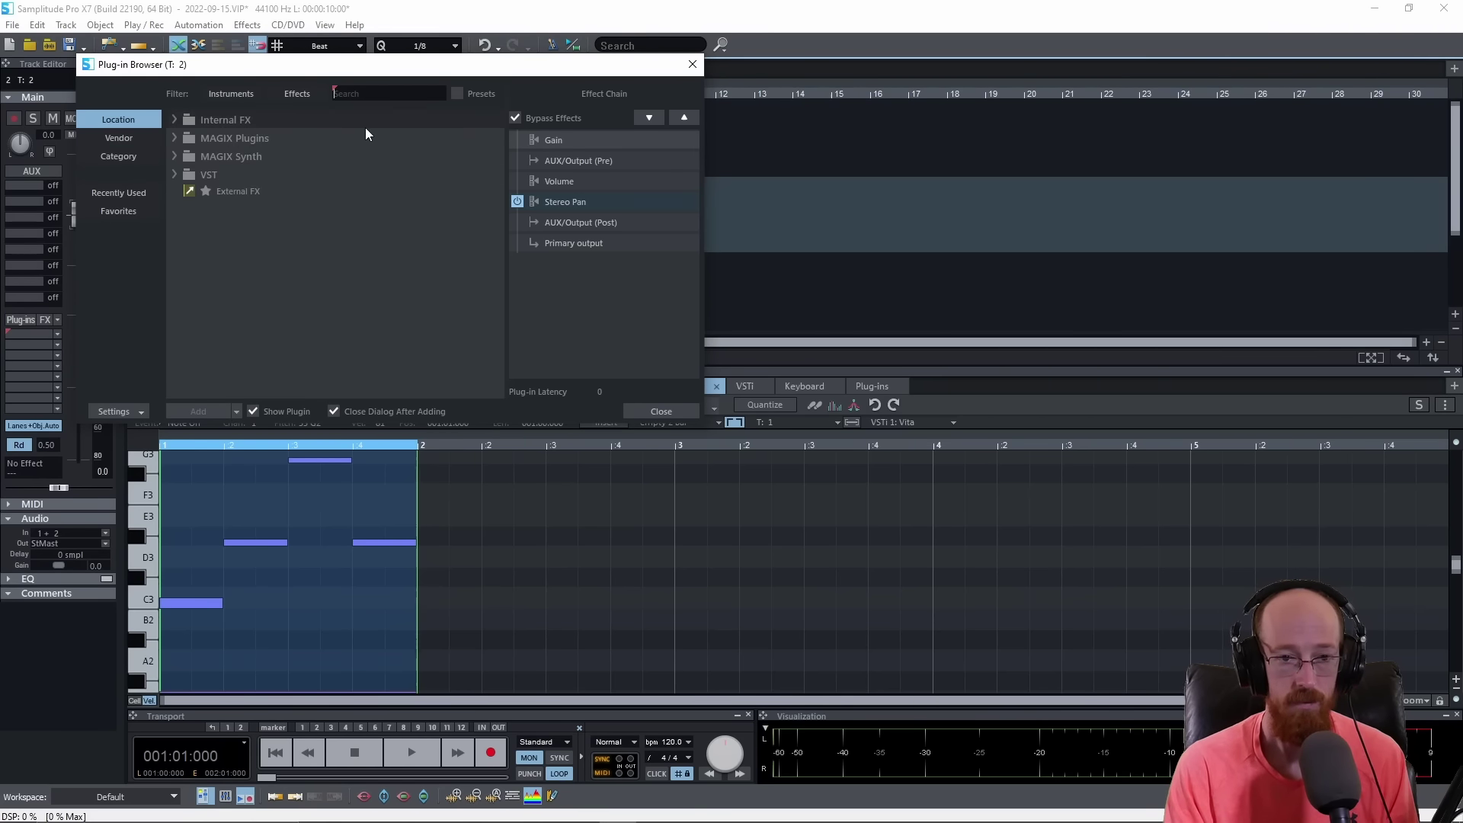
pyautogui.click(691, 64)
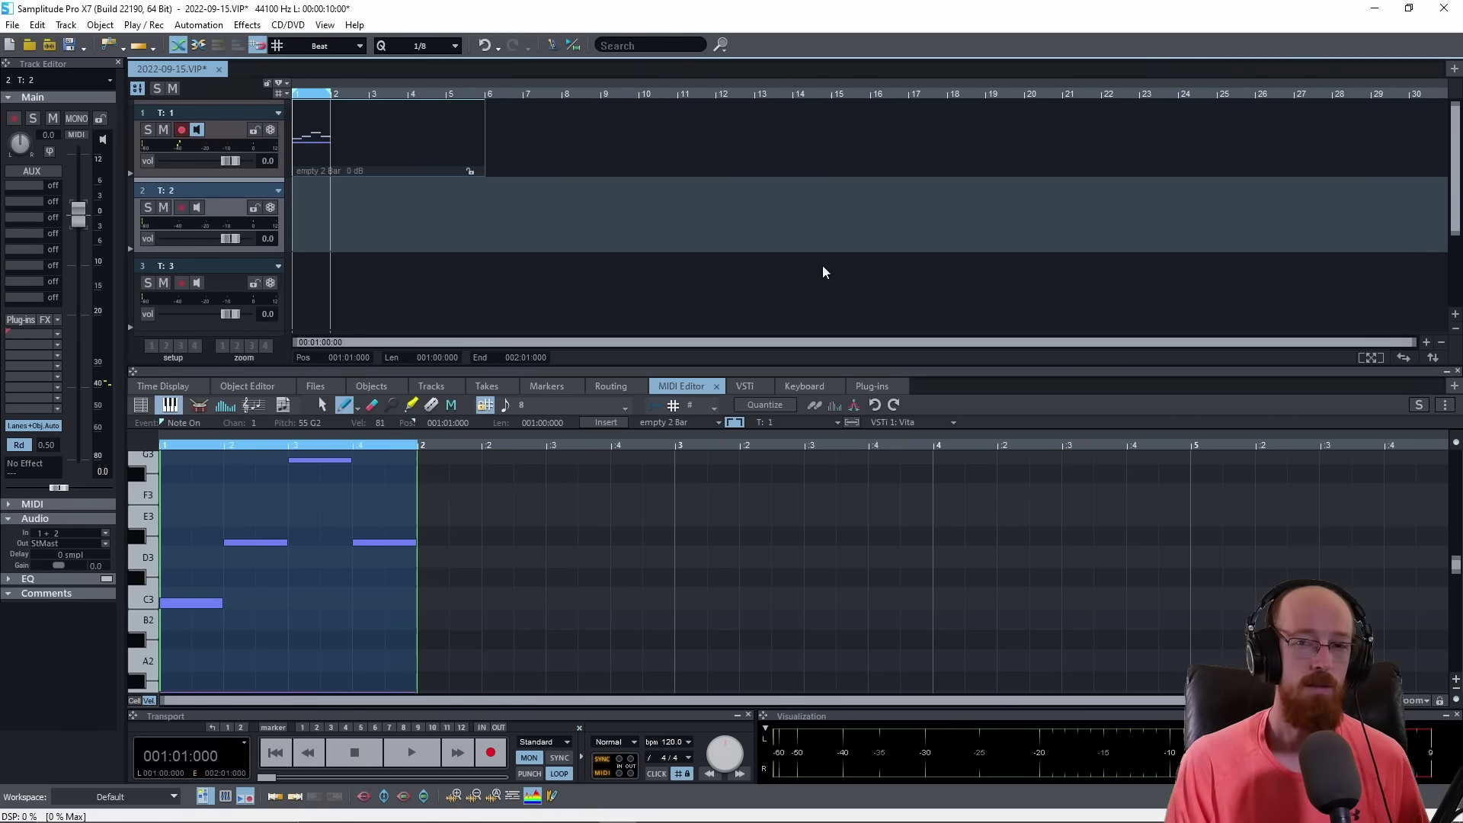